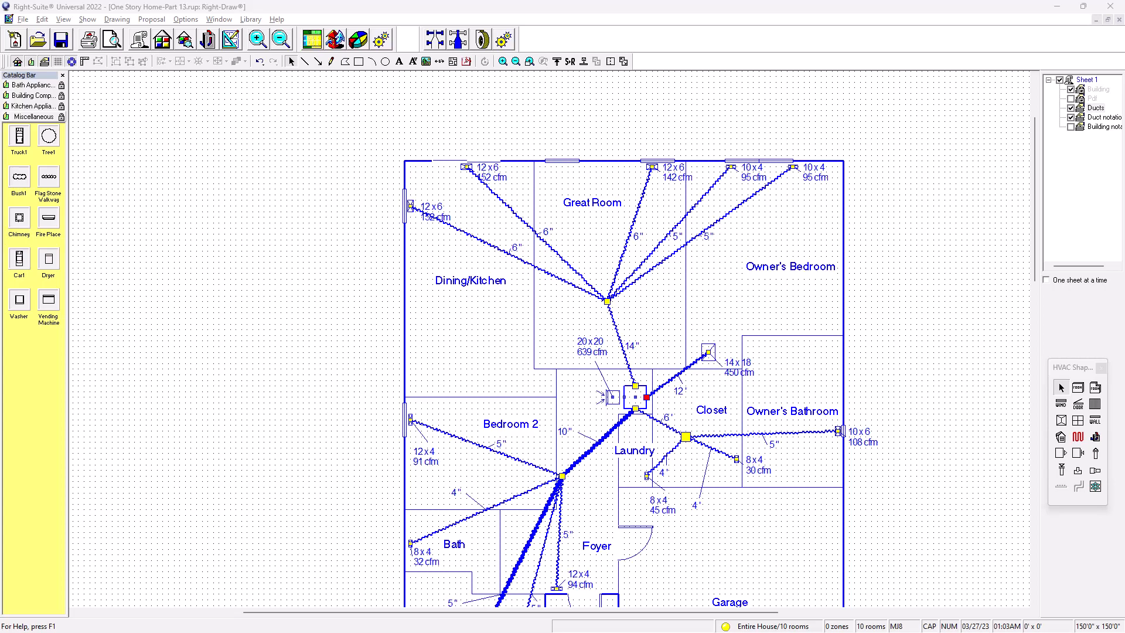
# Step: Hide the grid dots on the floor plan drawing
pyautogui.scroll(-2, 648, 329)
pyautogui.moveTo(747, 462); pyautogui.dragTo(723, 422, button='middle')
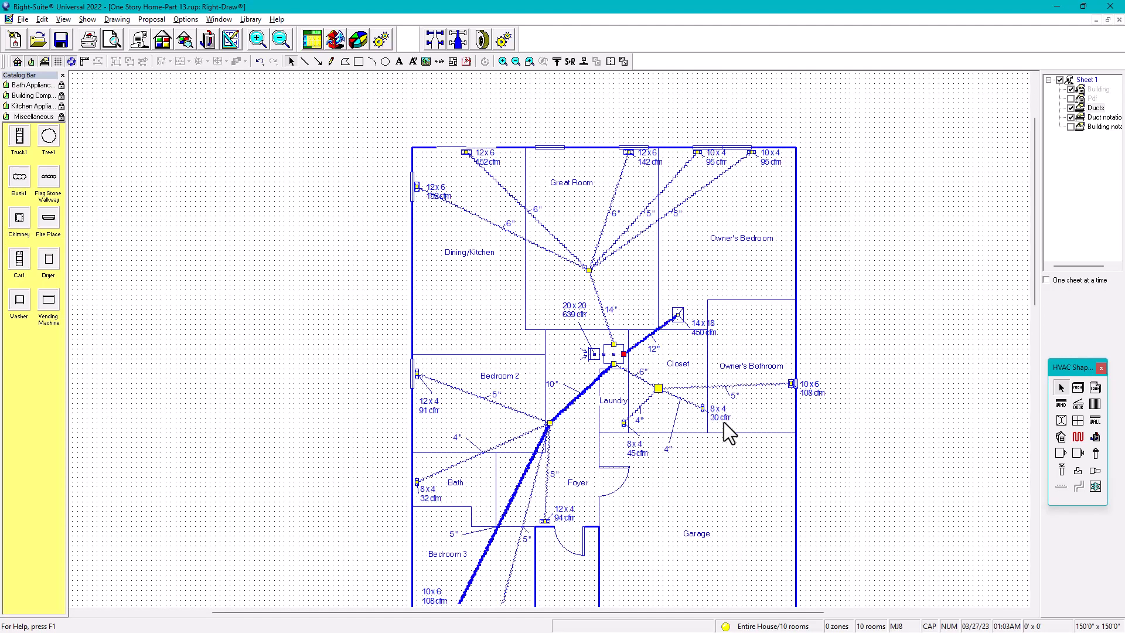
pyautogui.scroll(1, 723, 422)
pyautogui.scroll(1, 565, 322)
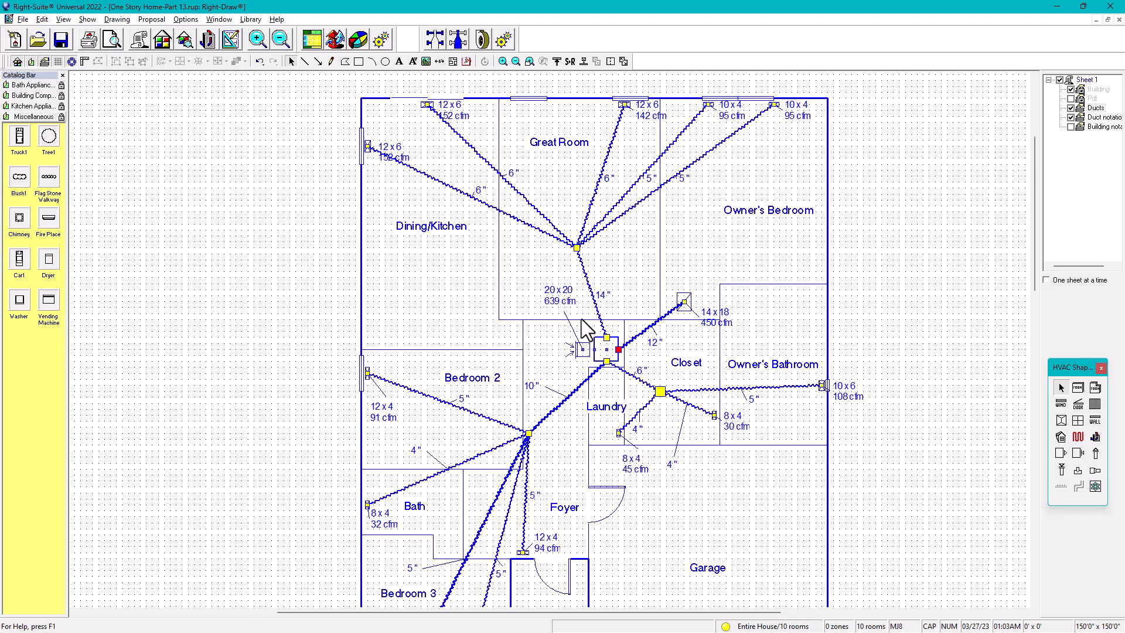
pyautogui.moveTo(719, 288); pyautogui.dragTo(670, 334, button='middle')
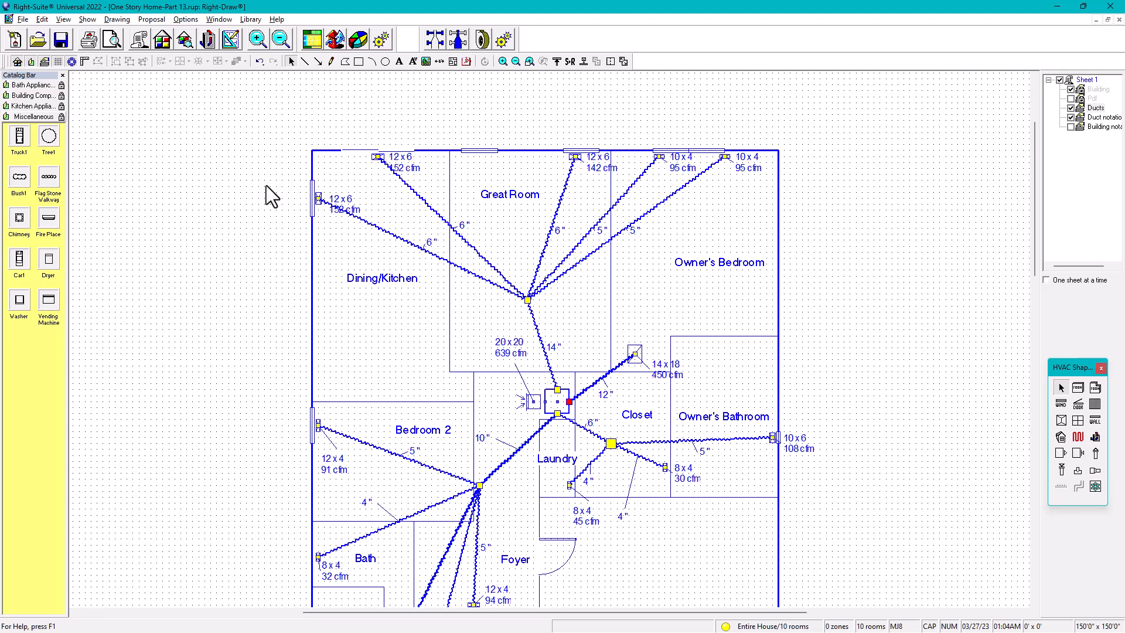
pyautogui.click(57, 61)
# Step: Move the supply register callouts of the Dining/Kitchen, Great Room and Owner's Bedroom outside the exterior walls
pyautogui.scroll(2, 609, 234)
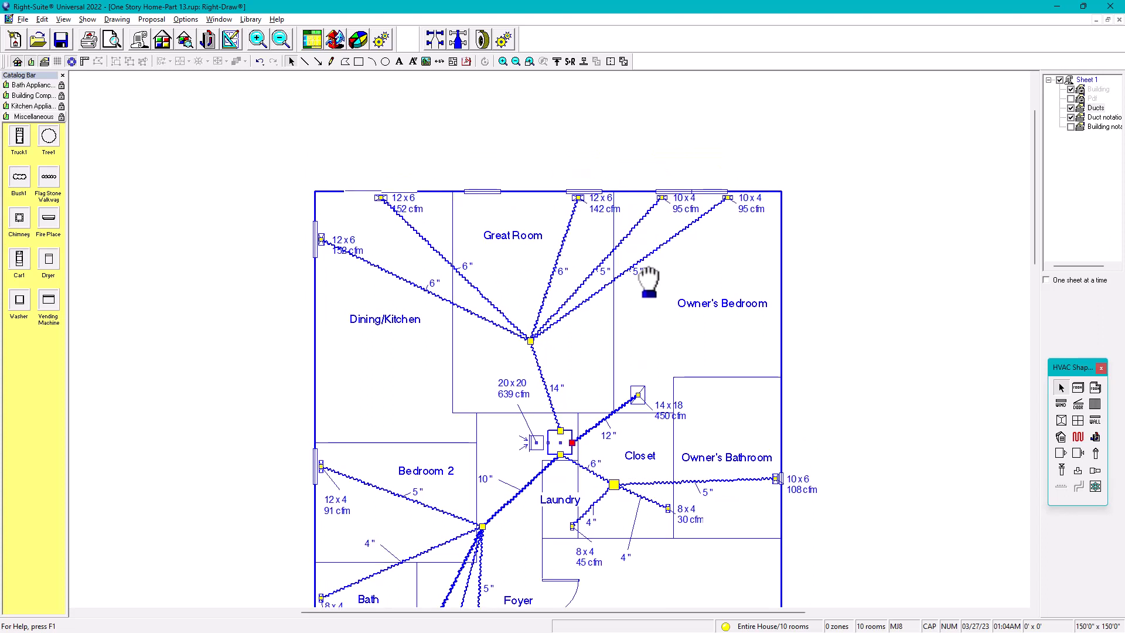
pyautogui.click(750, 204)
pyautogui.moveTo(752, 206); pyautogui.dragTo(737, 173)
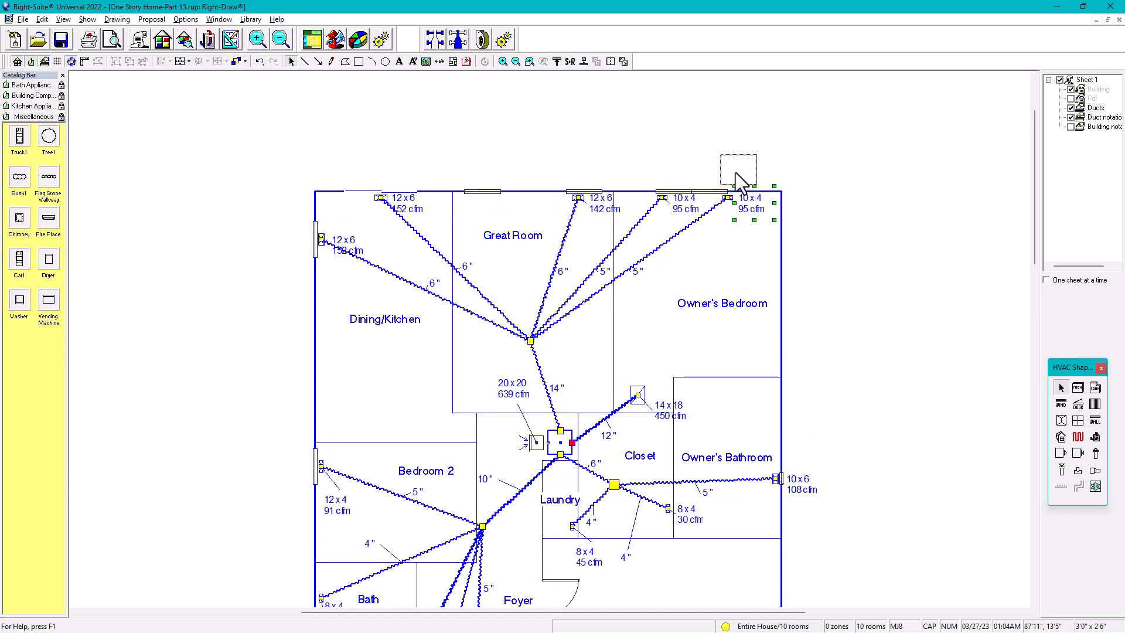
pyautogui.moveTo(690, 210); pyautogui.dragTo(669, 176)
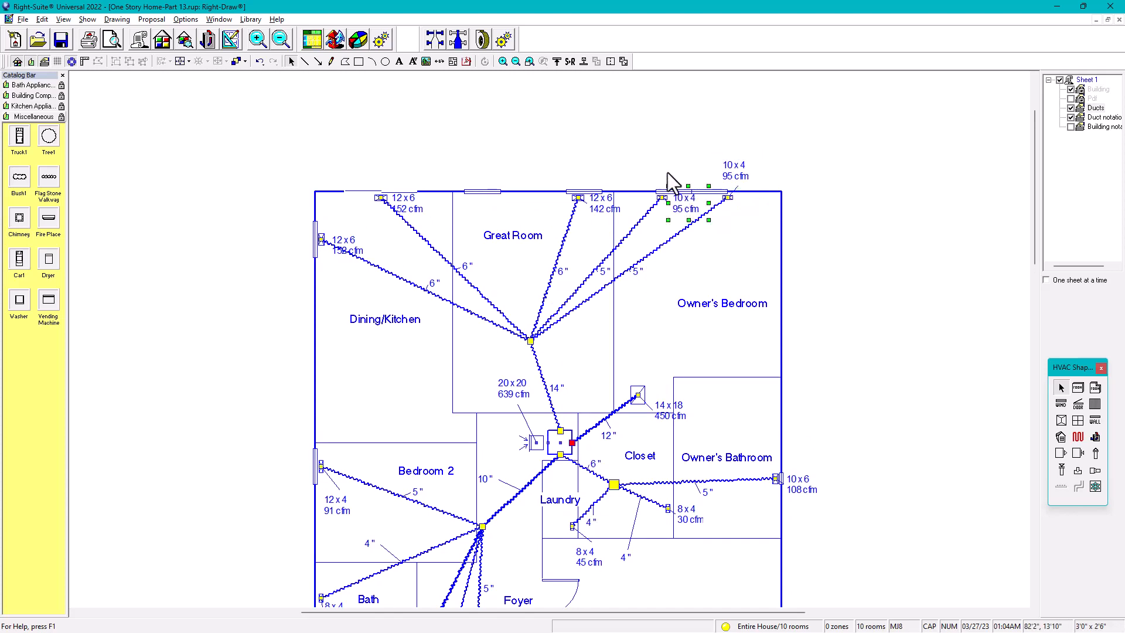
pyautogui.click(596, 206)
pyautogui.moveTo(575, 175); pyautogui.dragTo(576, 176)
pyautogui.moveTo(389, 214); pyautogui.dragTo(387, 170)
pyautogui.moveTo(454, 221); pyautogui.dragTo(535, 156, button='middle')
pyautogui.moveTo(445, 149); pyautogui.dragTo(384, 146)
# Step: Move the supply register callouts of Bedroom 2, the Bath and Bedroom 3 outside the exterior walls
pyautogui.click(470, 351)
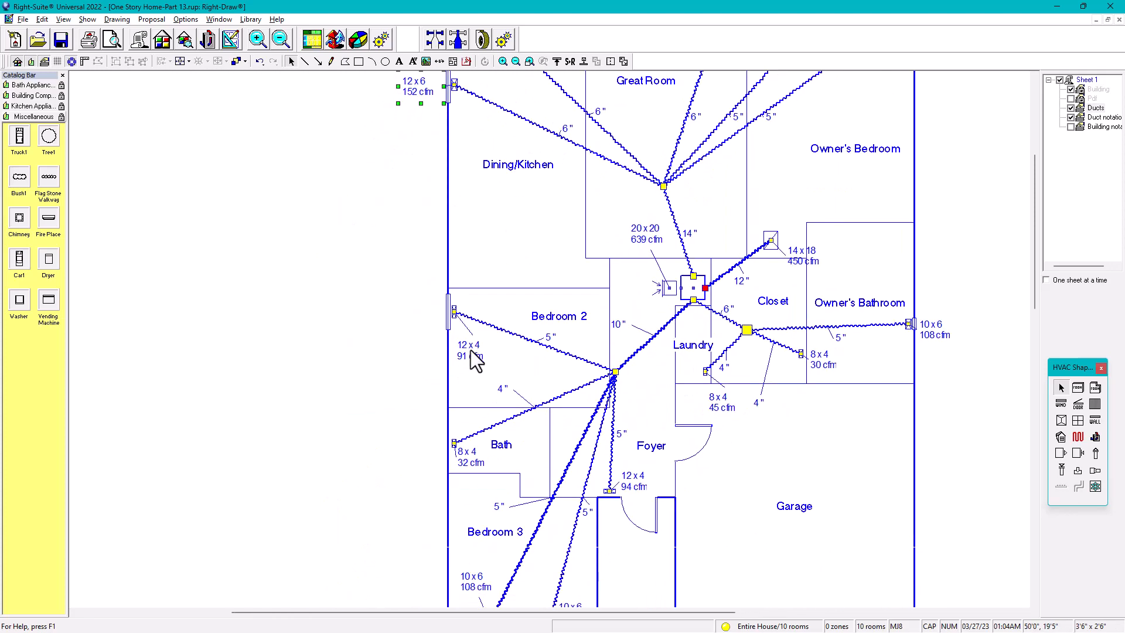
pyautogui.moveTo(419, 322); pyautogui.dragTo(420, 318)
pyautogui.moveTo(467, 462); pyautogui.dragTo(424, 452)
pyautogui.moveTo(503, 467); pyautogui.dragTo(530, 283, button='middle')
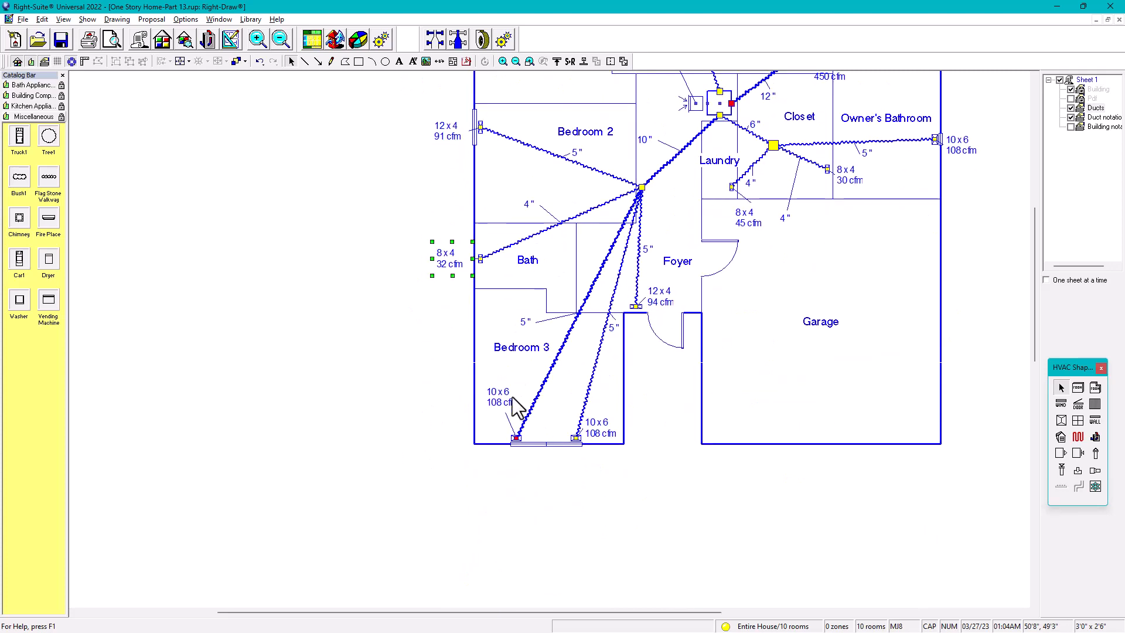
pyautogui.moveTo(505, 399); pyautogui.dragTo(506, 466)
pyautogui.click(599, 434)
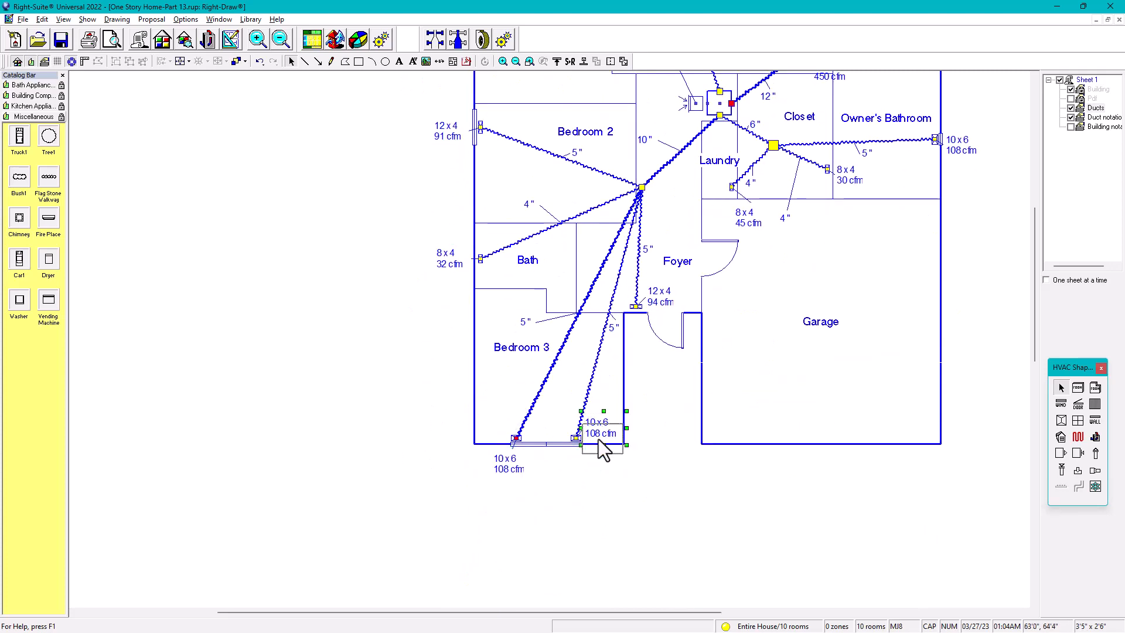
# Step: Reposition the 8 x 4 register callouts of the Laundry and Closet close to their registers
pyautogui.moveTo(743, 265)
pyautogui.mouseDown(button='middle')
pyautogui.moveTo(746, 294)
pyautogui.moveTo(581, 430)
pyautogui.mouseUp(button='middle')
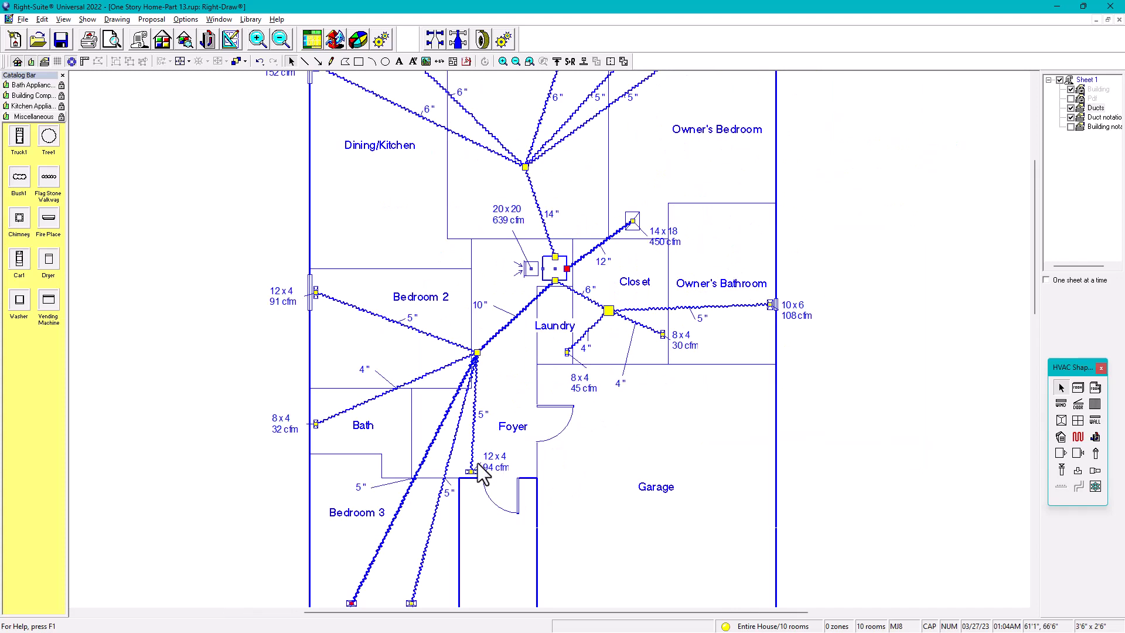
pyautogui.moveTo(585, 384); pyautogui.dragTo(570, 386)
pyautogui.moveTo(679, 340); pyautogui.dragTo(683, 346)
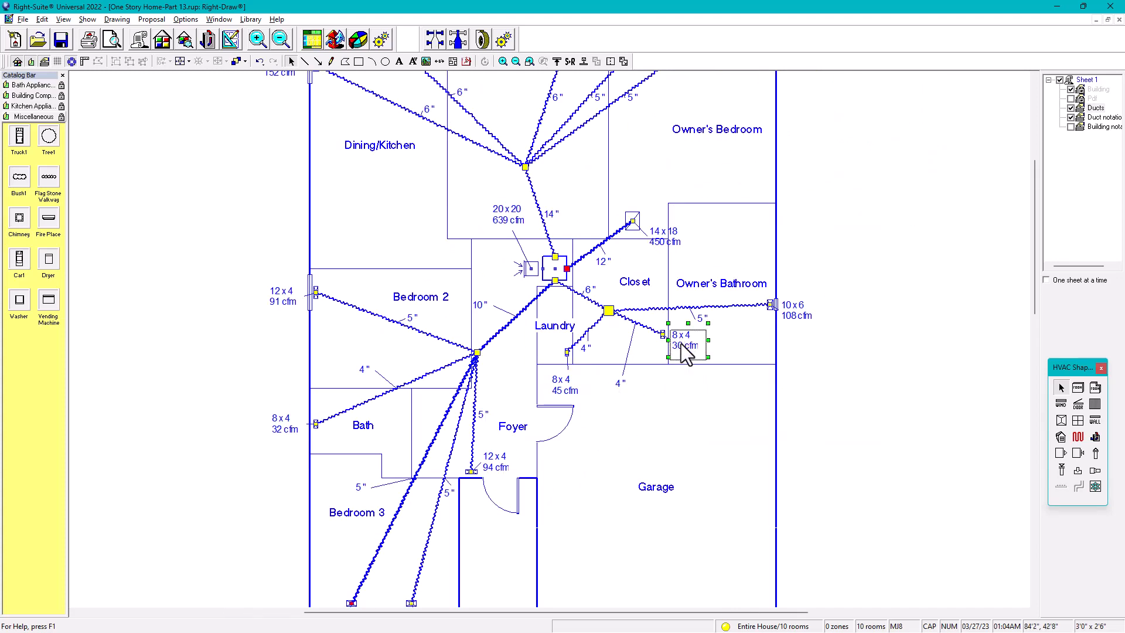
pyautogui.click(794, 309)
pyautogui.scroll(3, 794, 309)
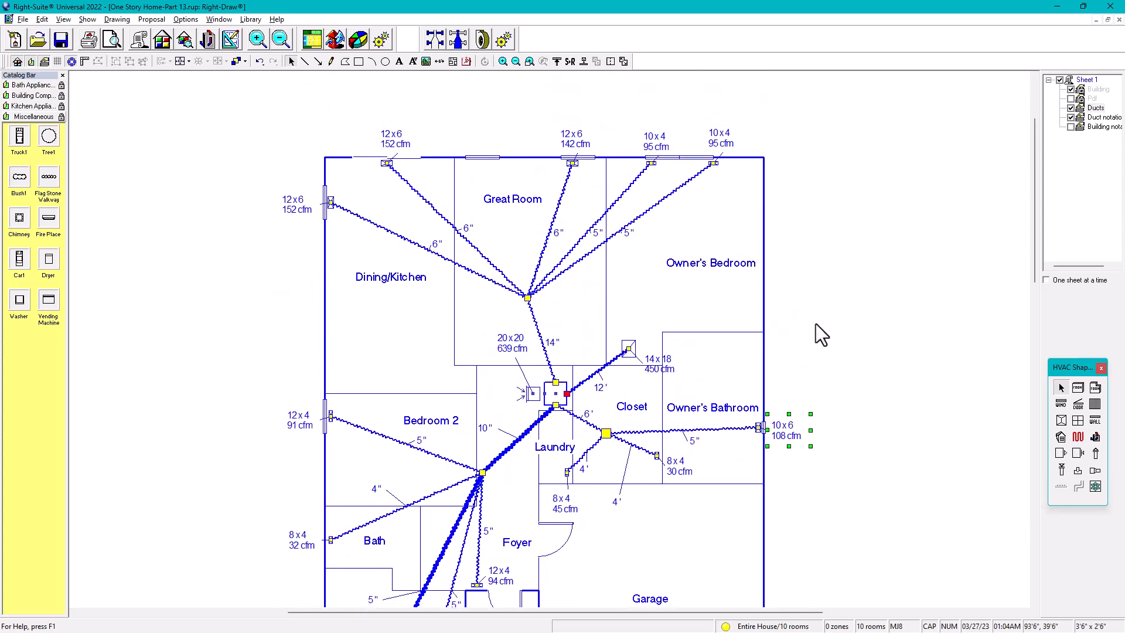
pyautogui.moveTo(807, 343); pyautogui.dragTo(832, 315, button='middle')
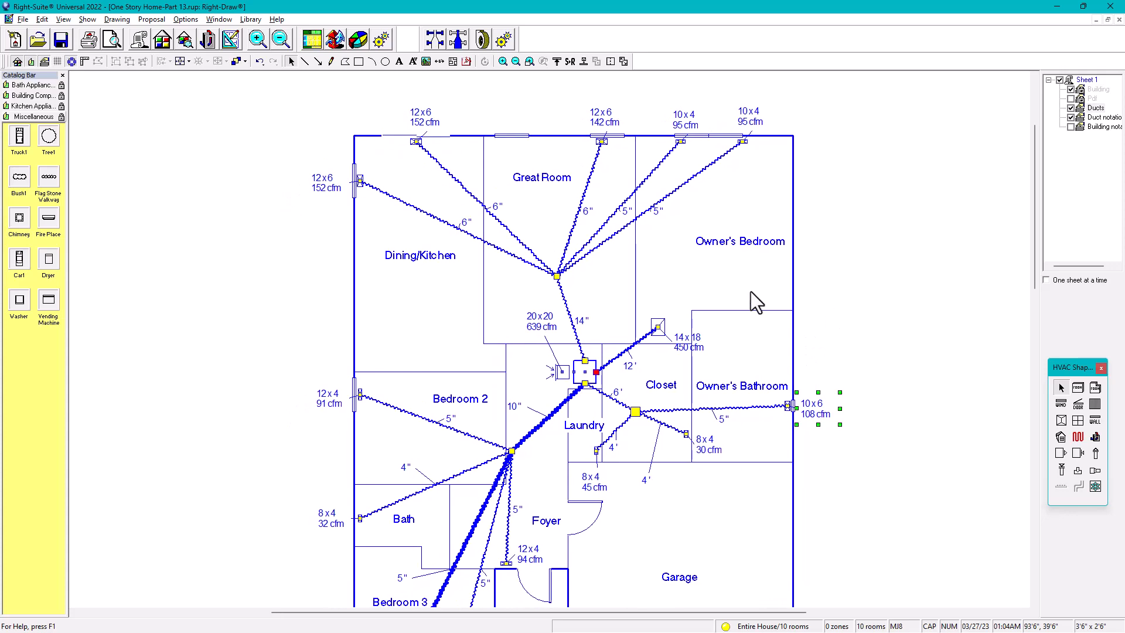
pyautogui.moveTo(681, 351); pyautogui.dragTo(662, 253, button='middle')
pyautogui.scroll(-1, 652, 269)
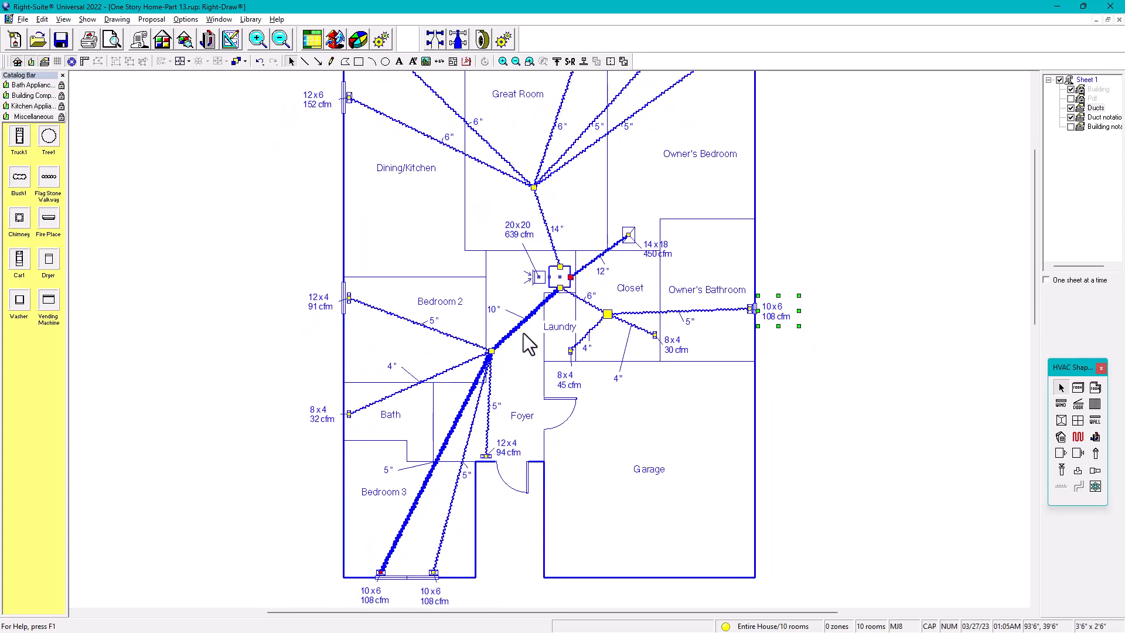
pyautogui.moveTo(842, 196); pyautogui.dragTo(732, 322, button='middle')
pyautogui.moveTo(679, 283); pyautogui.dragTo(694, 241, button='middle')
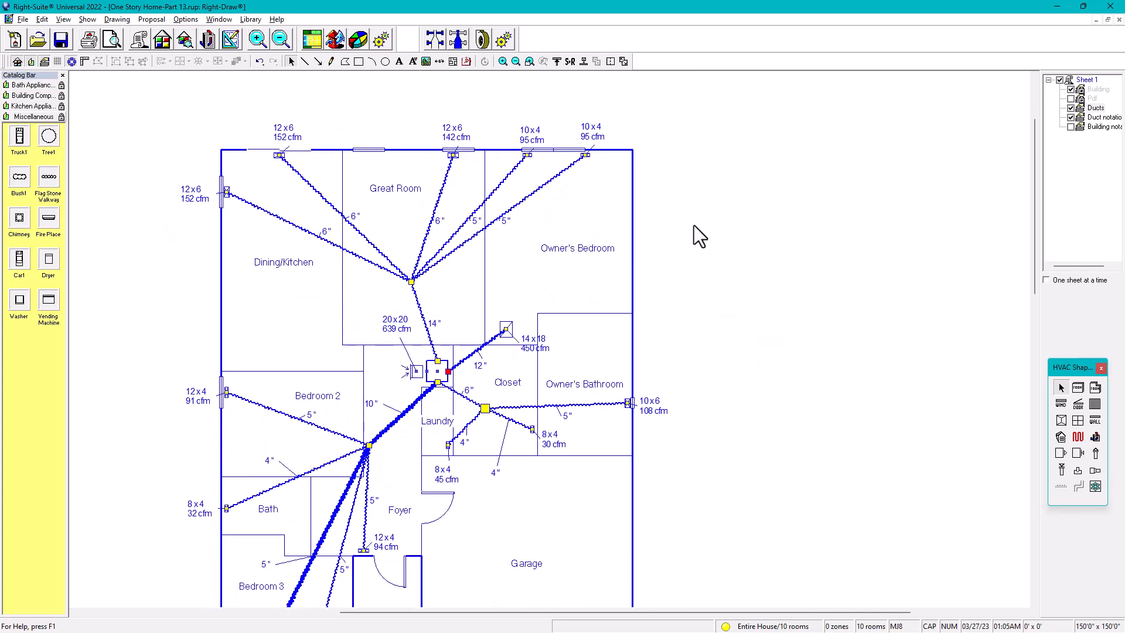
pyautogui.doubleClick(713, 205)
pyautogui.moveTo(612, 147); pyautogui.dragTo(800, 145)
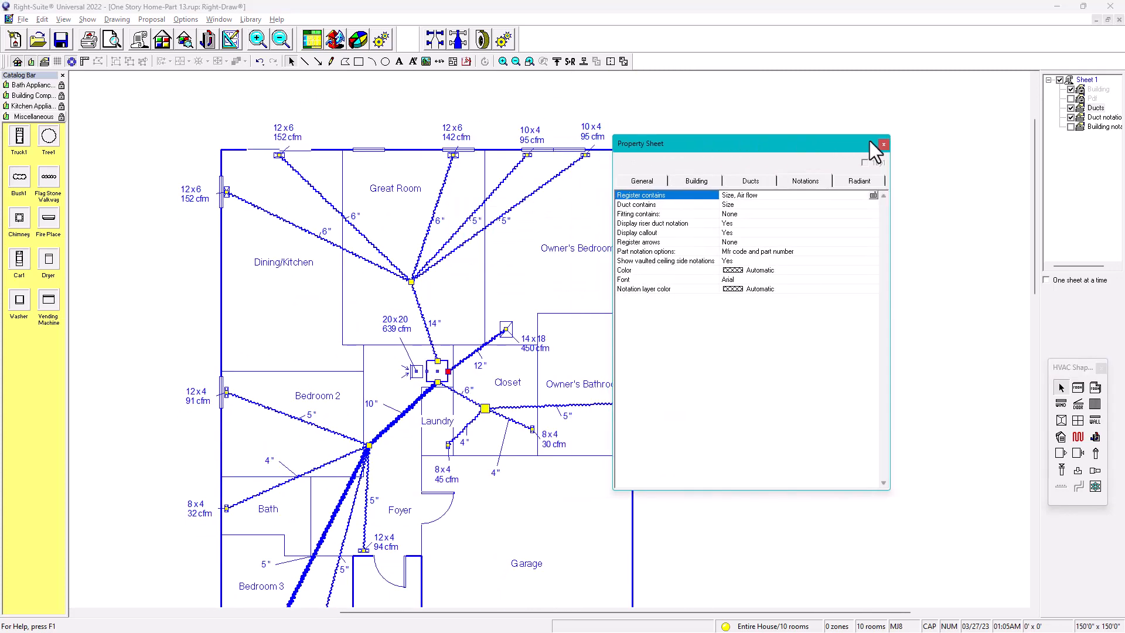
pyautogui.click(882, 144)
pyautogui.moveTo(455, 363); pyautogui.dragTo(544, 270, button='middle')
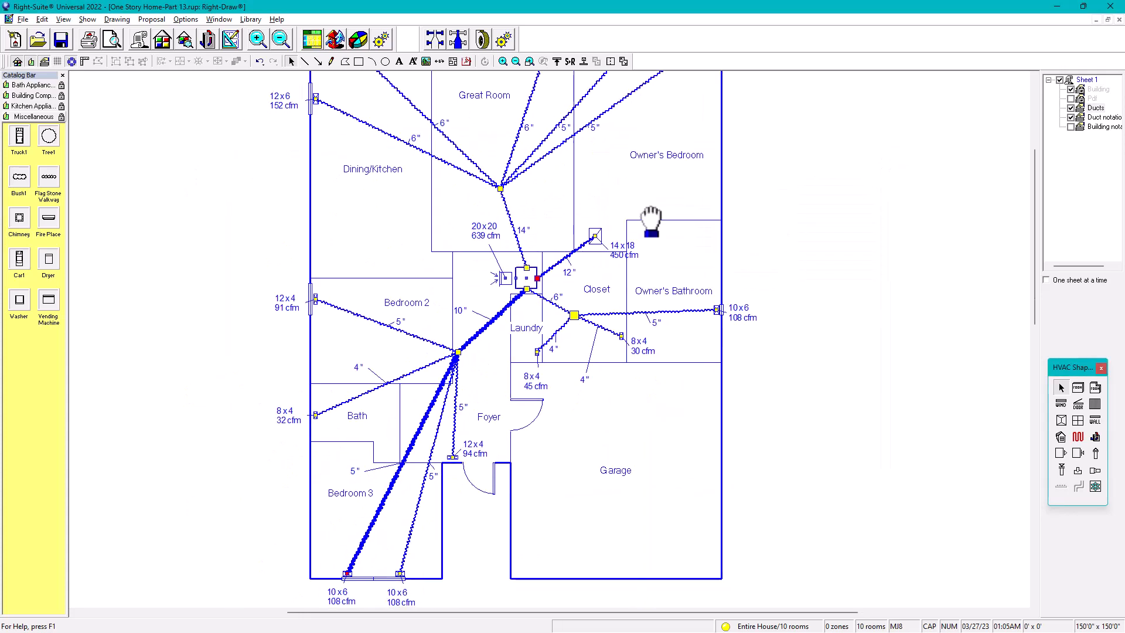
pyautogui.moveTo(793, 144); pyautogui.dragTo(612, 260, button='middle')
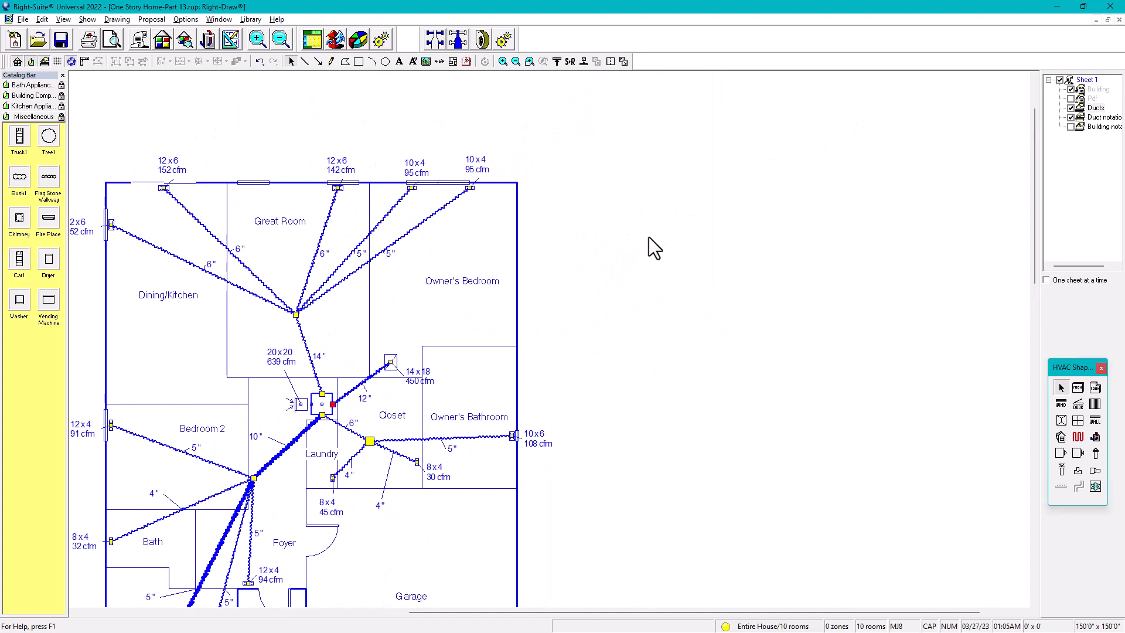
# Step: Set the duct display option for showing longest run ducts as thick lines to No
pyautogui.doubleClick(658, 214)
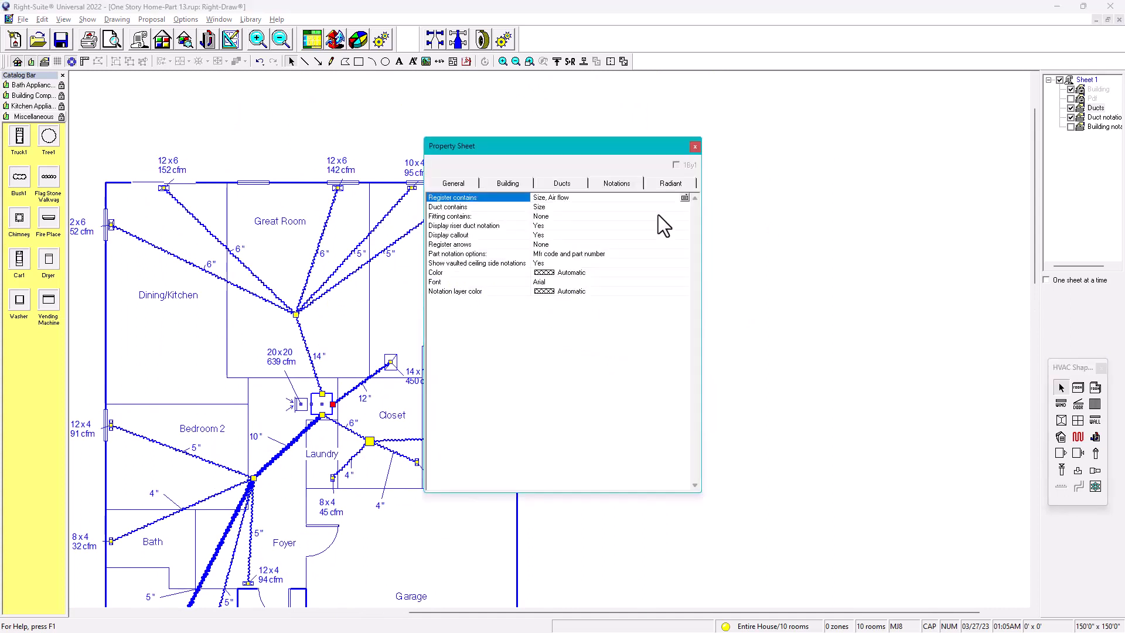
pyautogui.click(571, 180)
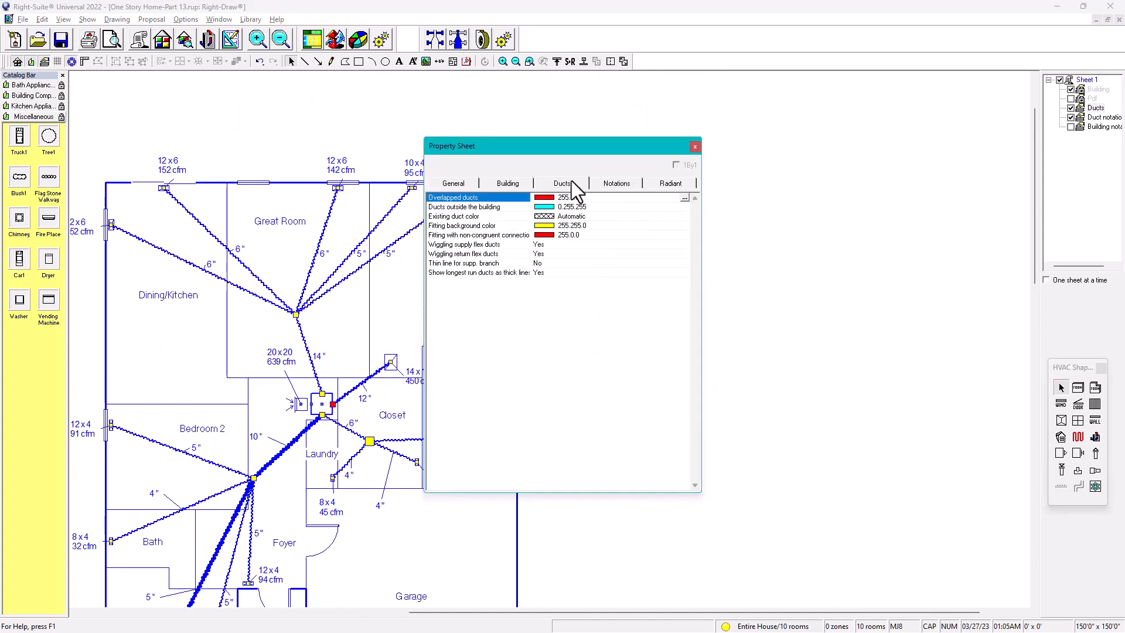
pyautogui.click(614, 184)
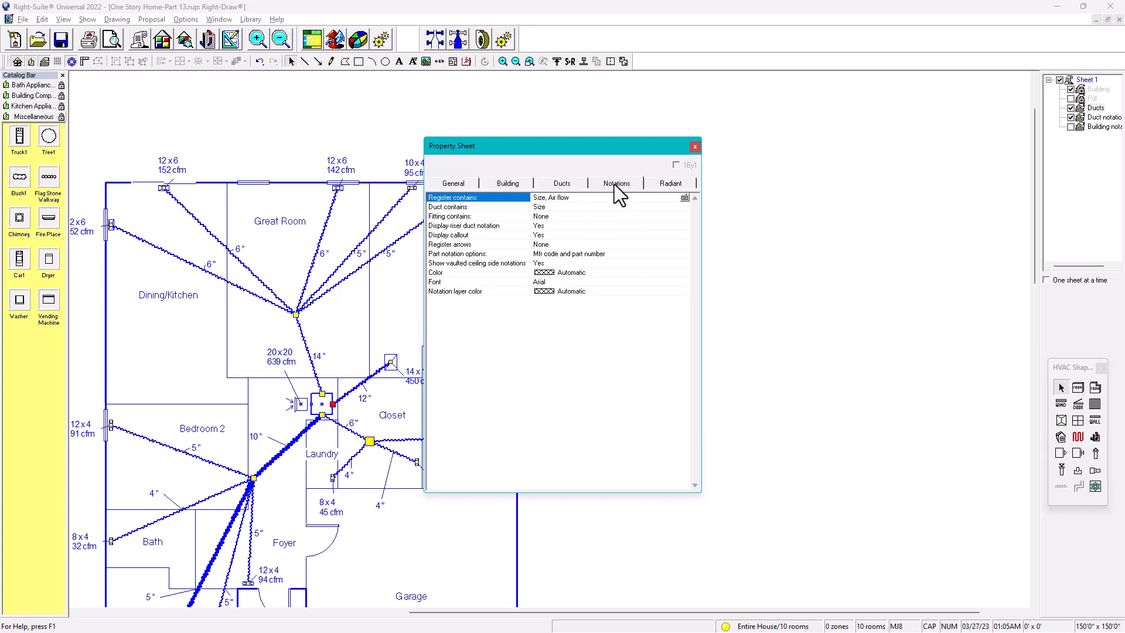
pyautogui.click(563, 186)
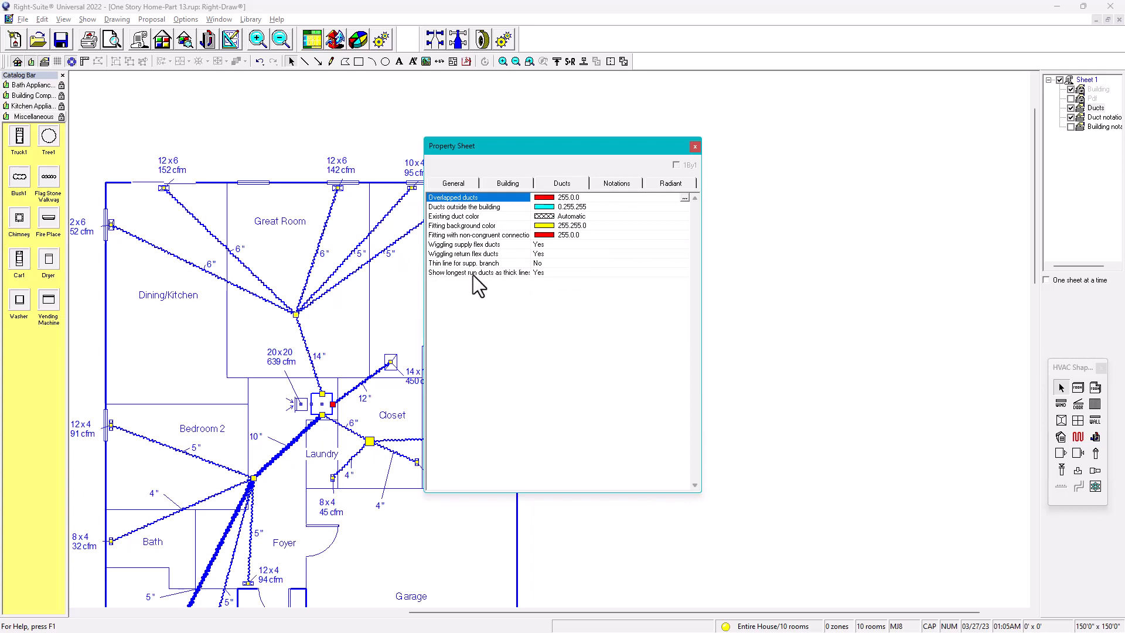
pyautogui.click(537, 274)
pyautogui.click(538, 274)
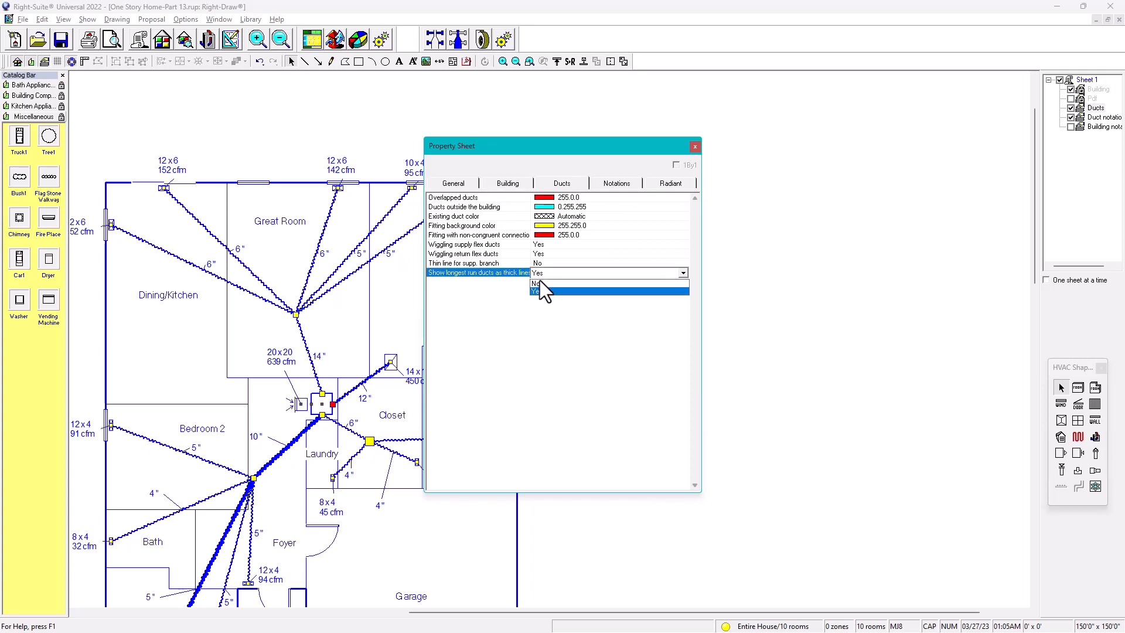
pyautogui.click(539, 286)
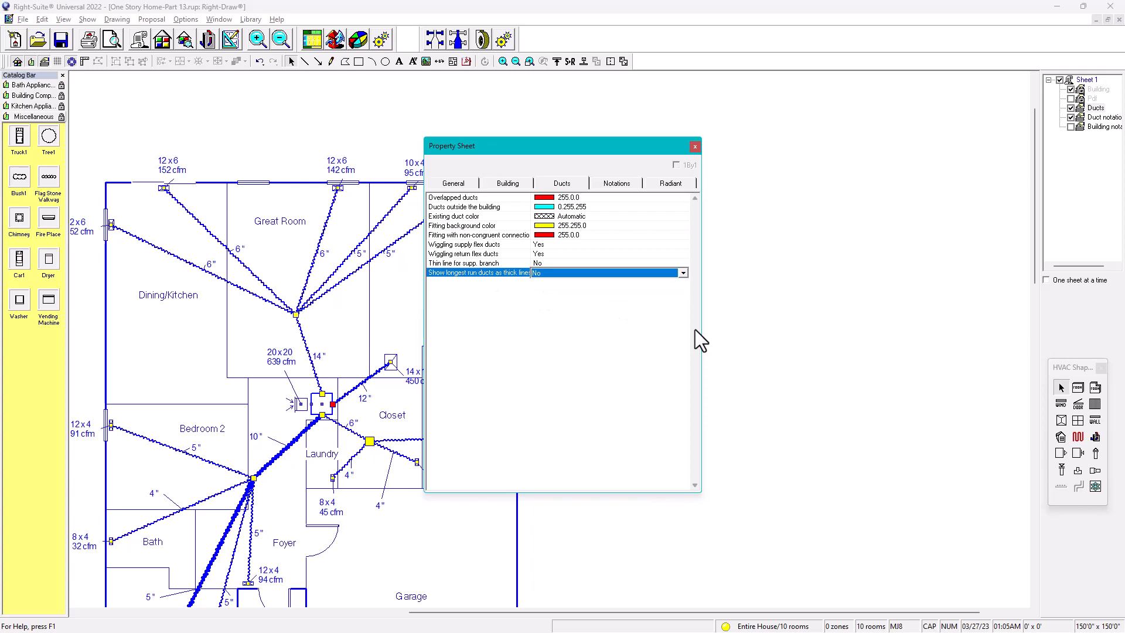
pyautogui.click(696, 147)
# Step: Open the report selection for previewing the project's reports
pyautogui.moveTo(591, 297)
pyautogui.mouseDown(button='middle')
pyautogui.moveTo(769, 244)
pyautogui.moveTo(705, 258)
pyautogui.moveTo(702, 276)
pyautogui.mouseUp(button='middle')
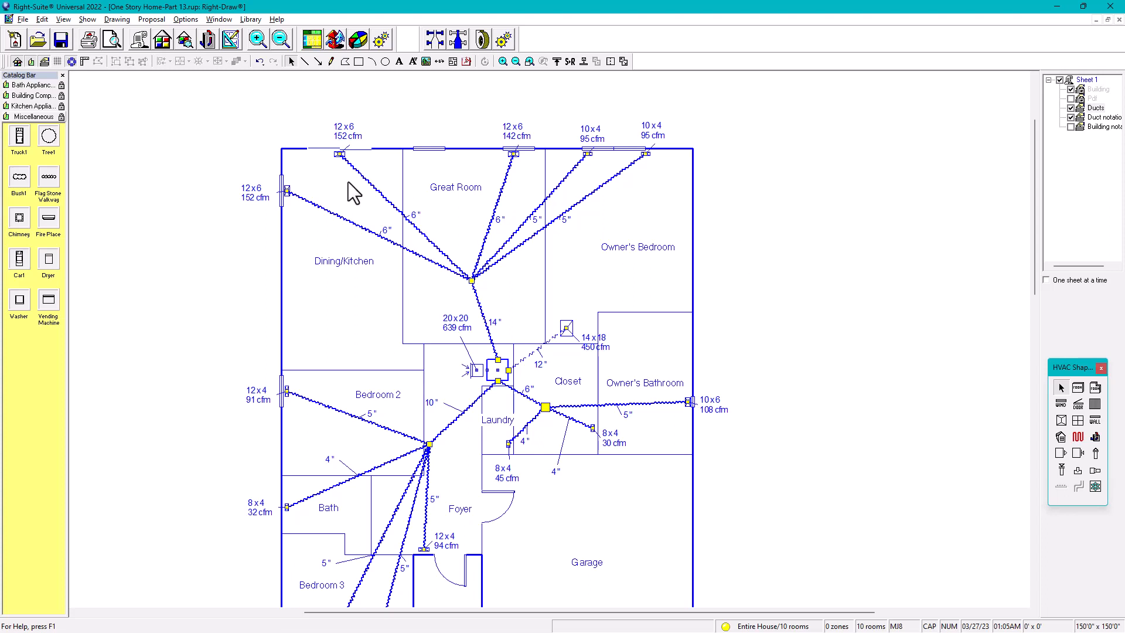
pyautogui.click(109, 42)
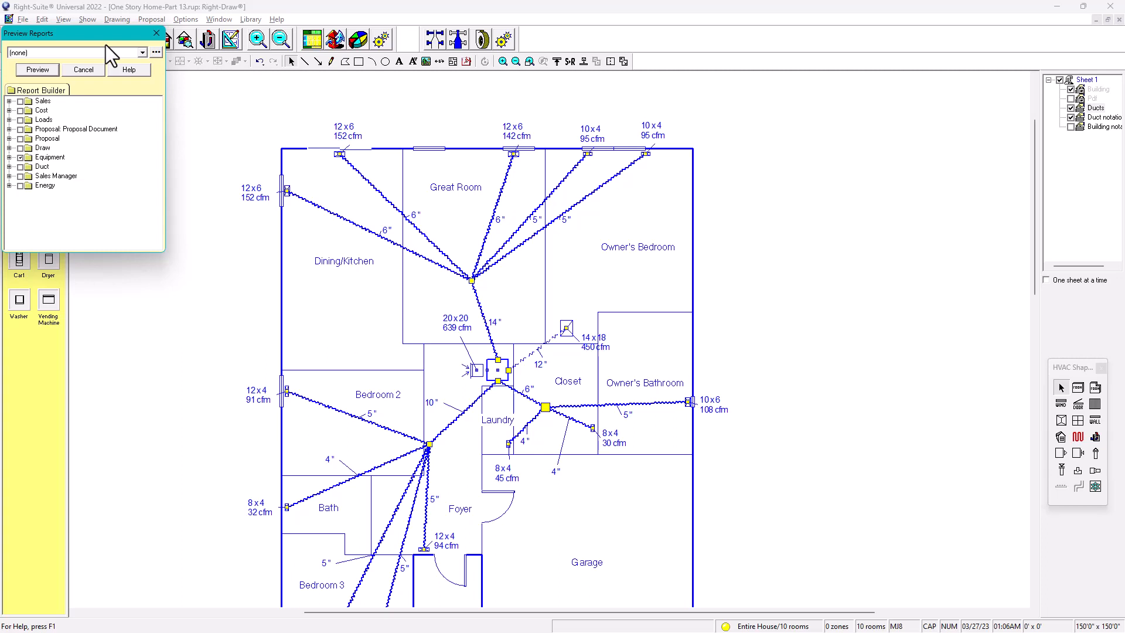
pyautogui.click(156, 53)
pyautogui.moveTo(161, 9); pyautogui.dragTo(381, 95)
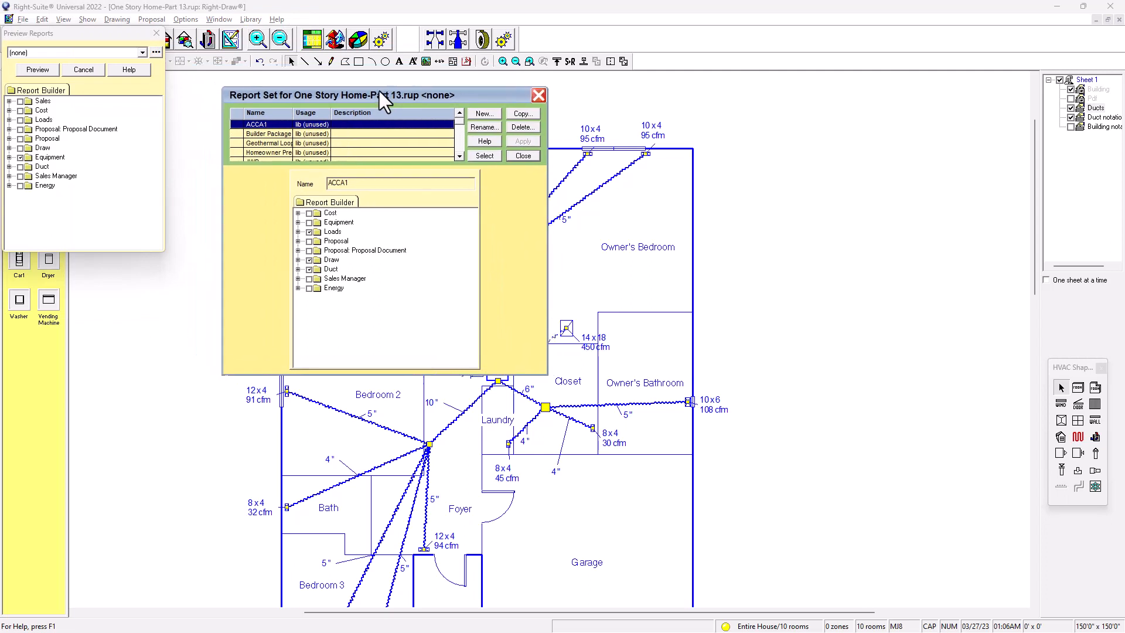
pyautogui.click(484, 113)
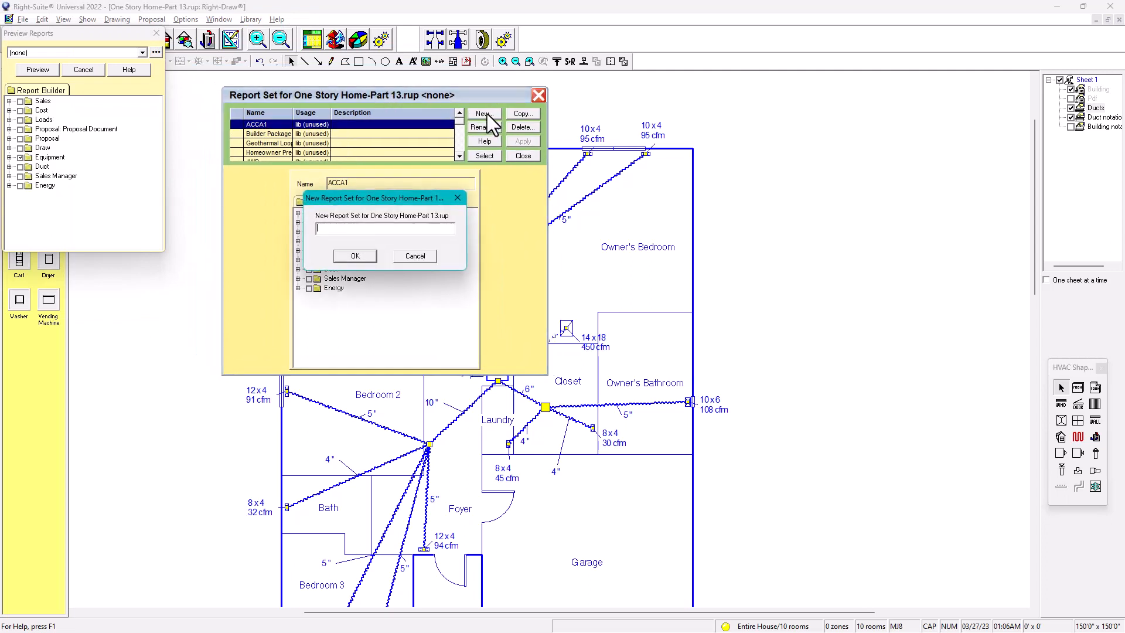
pyautogui.click(414, 256)
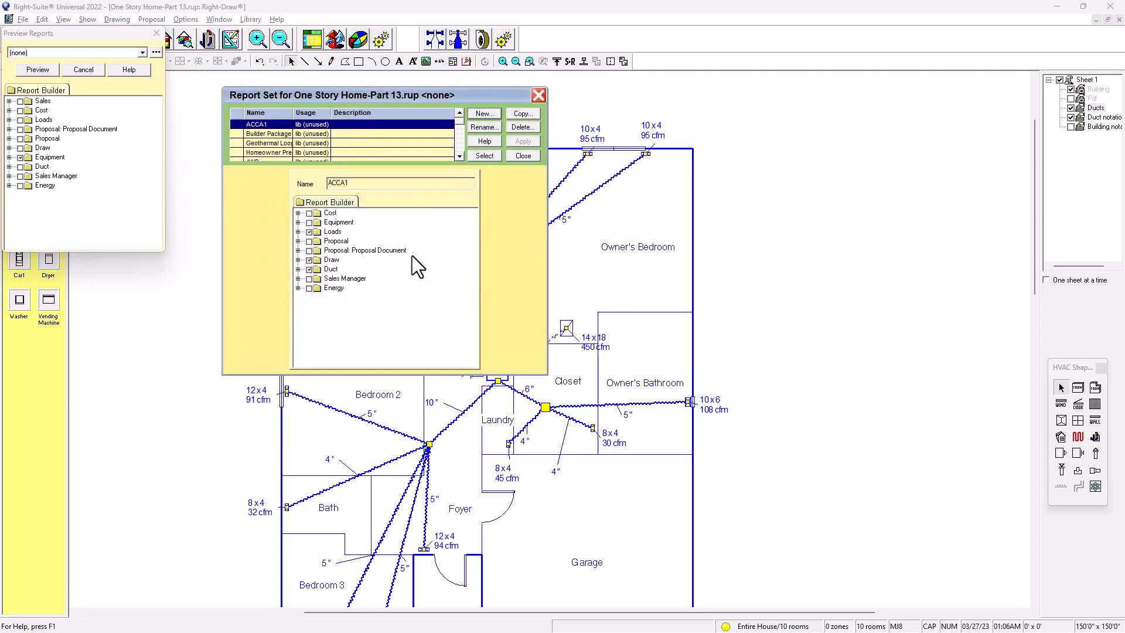
pyautogui.click(539, 96)
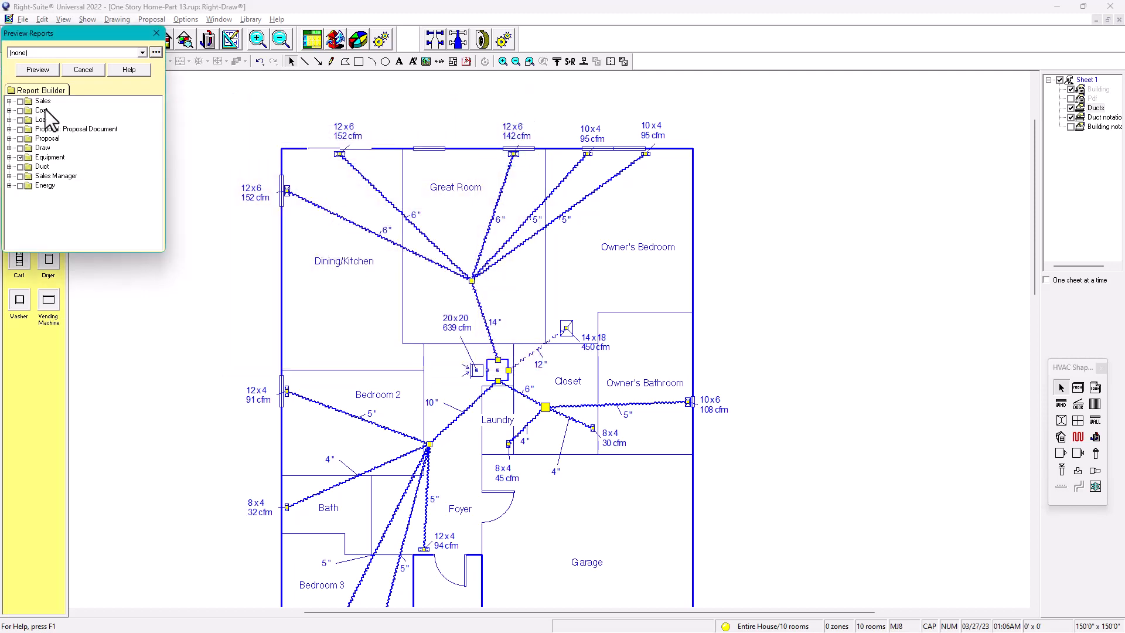
# Step: Exclude the Equipment reports, include only the Draw: Drawings report and preview it
pyautogui.click(21, 157)
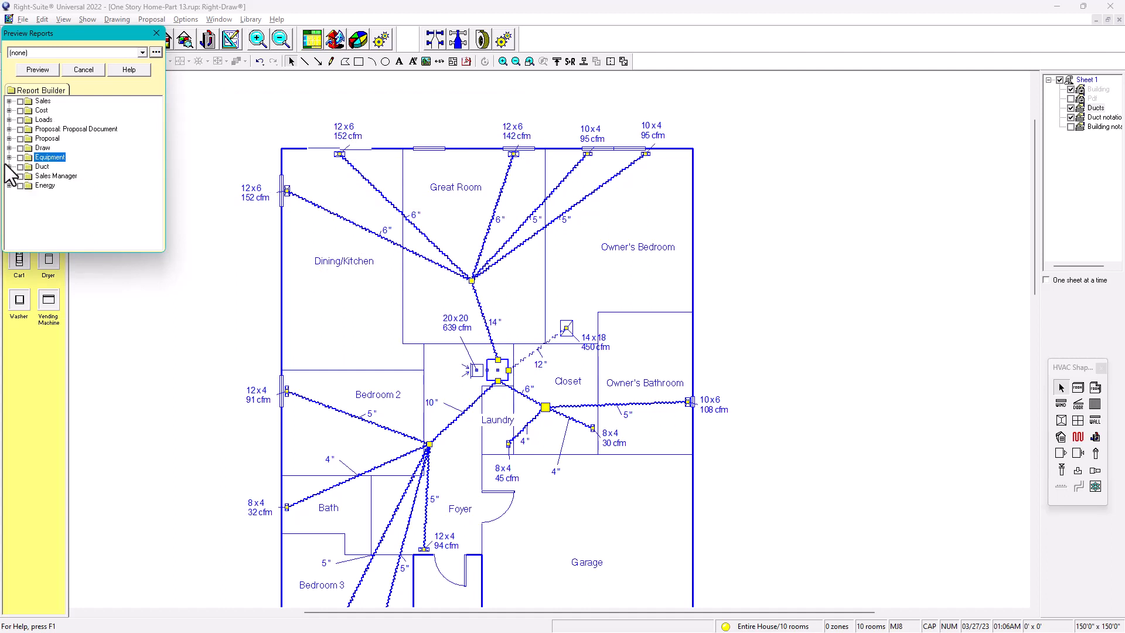
pyautogui.click(9, 147)
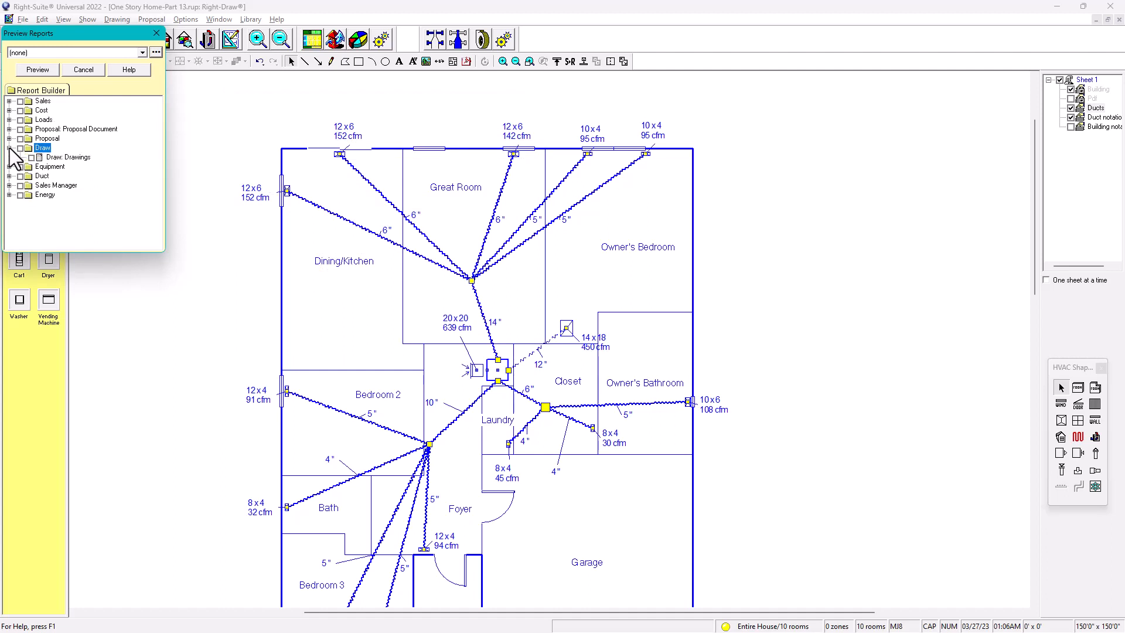
pyautogui.click(32, 158)
pyautogui.click(37, 70)
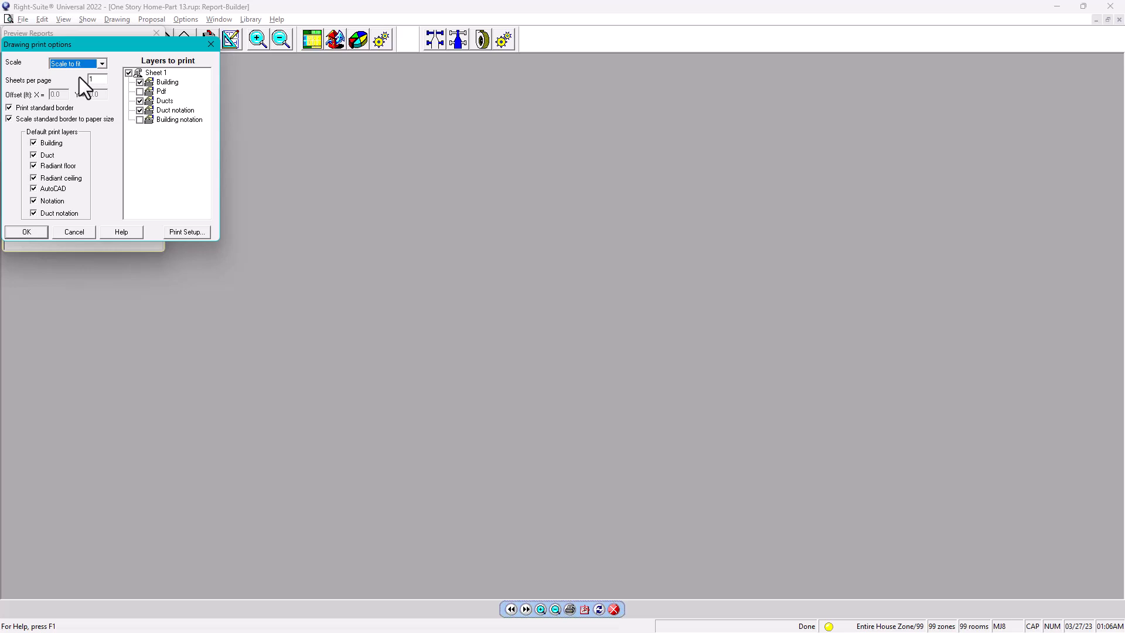
# Step: Accept the drawing print options with Scale to fit and the Pdf layer excluded to generate the Sheet 1 preview
pyautogui.click(139, 91)
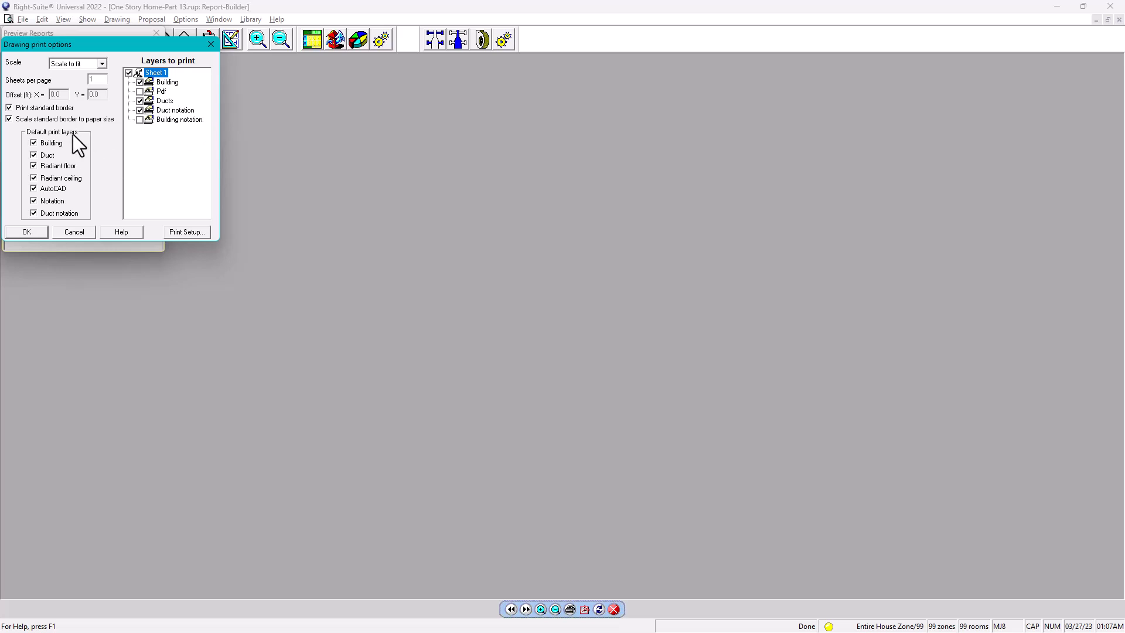
pyautogui.click(103, 63)
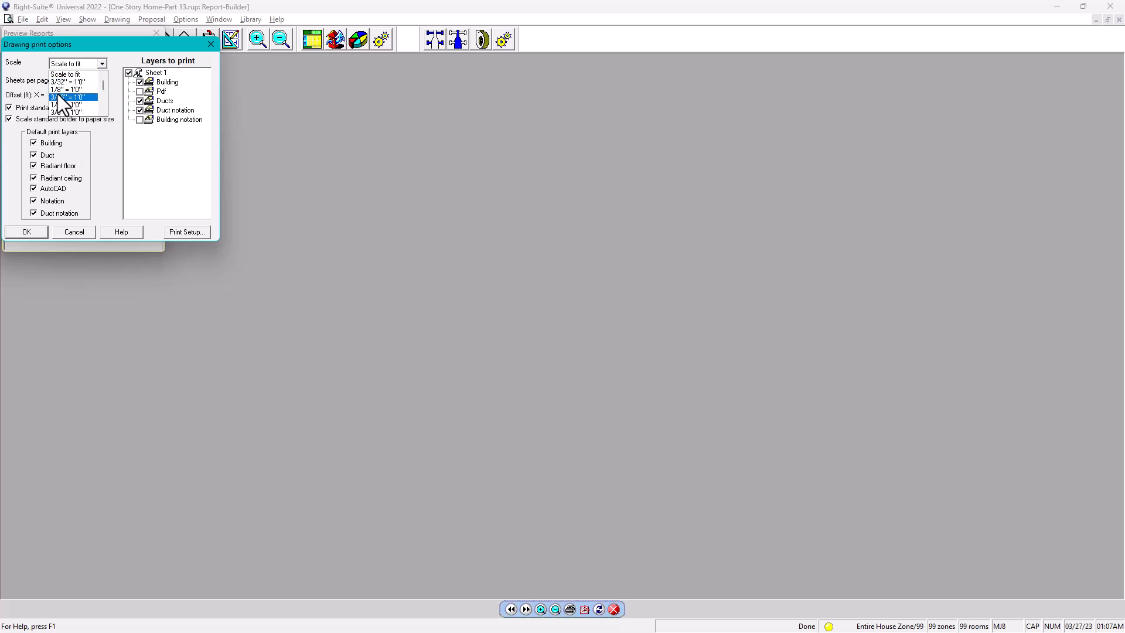
pyautogui.click(78, 75)
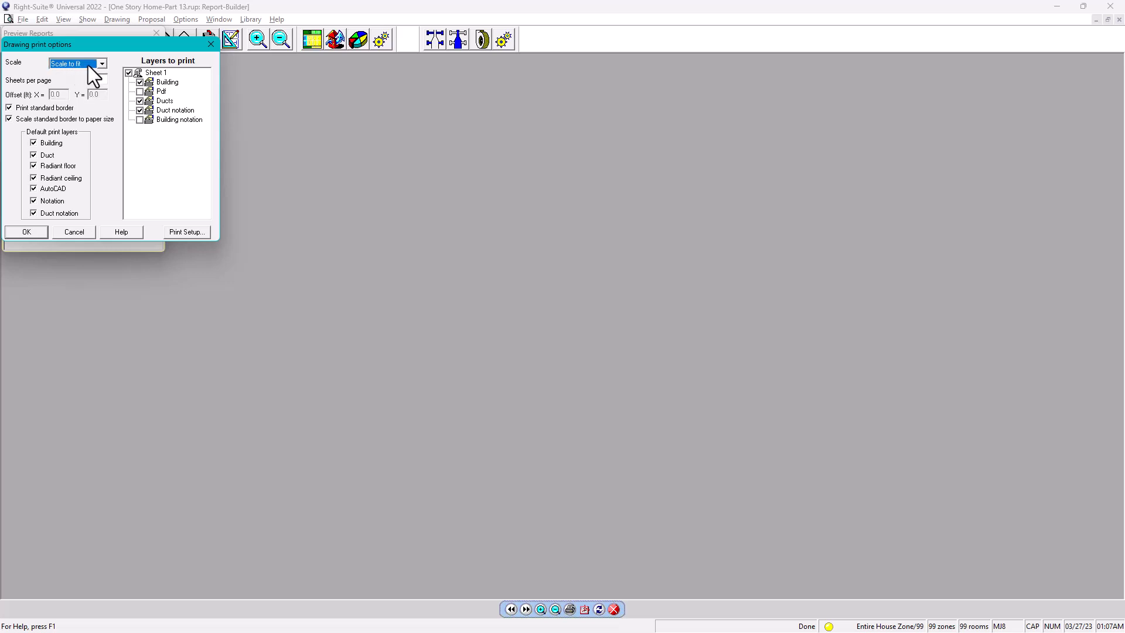
pyautogui.click(35, 233)
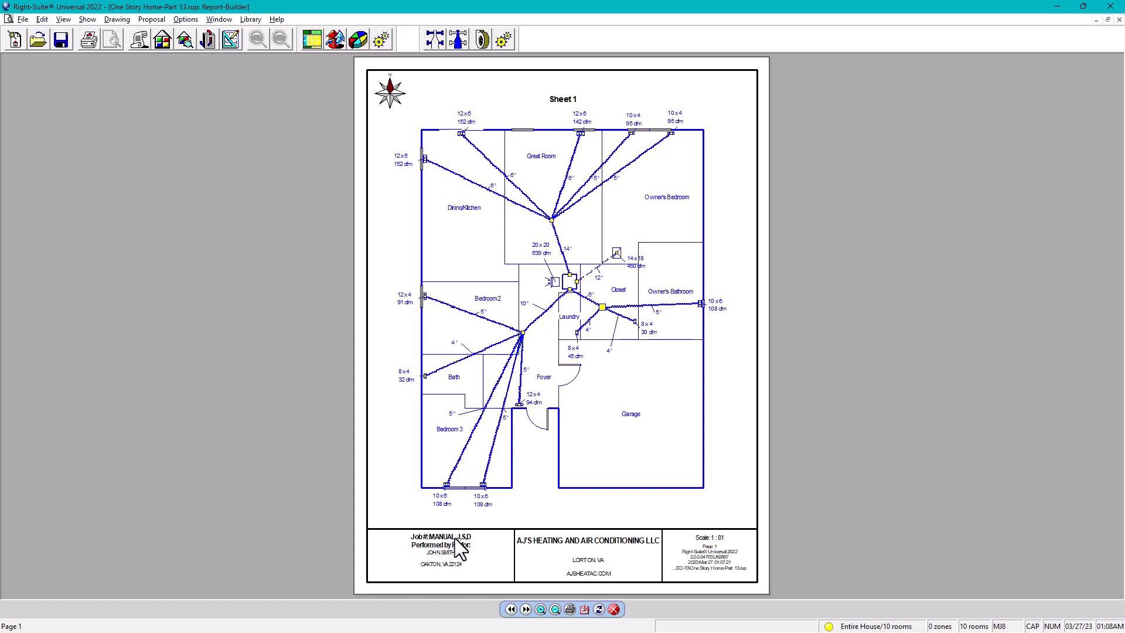
# Step: Close the drawing preview and start a report preview that includes Loads, Draw, Equipment, Duct and Energy
pyautogui.click(613, 610)
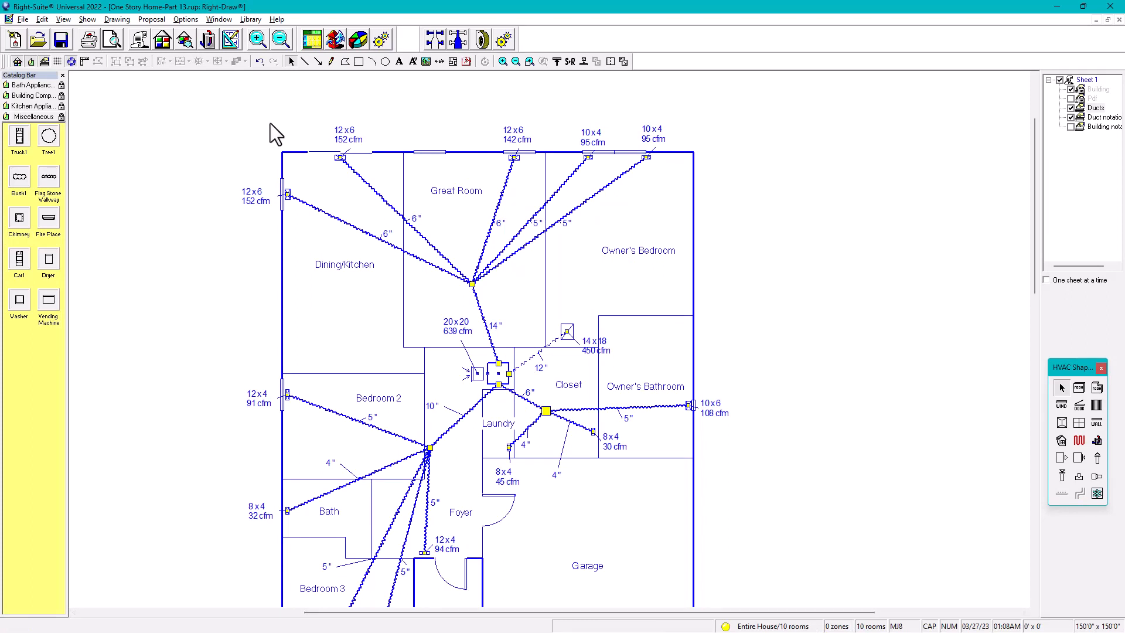
pyautogui.click(111, 40)
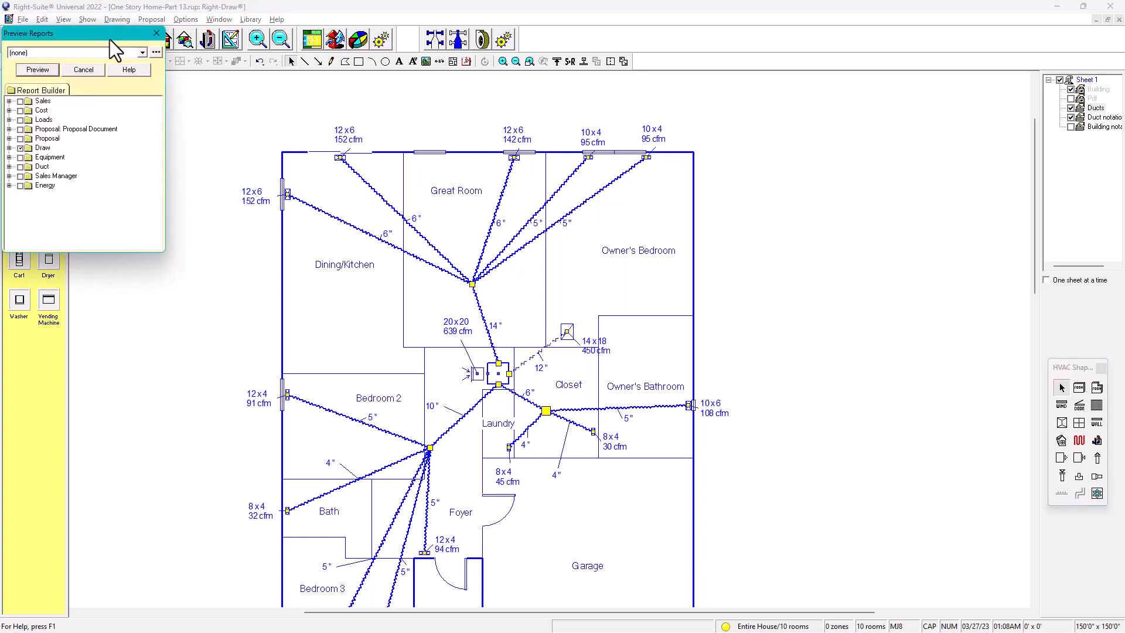
pyautogui.click(20, 120)
pyautogui.click(20, 148)
pyautogui.click(21, 157)
pyautogui.click(21, 167)
pyautogui.click(36, 70)
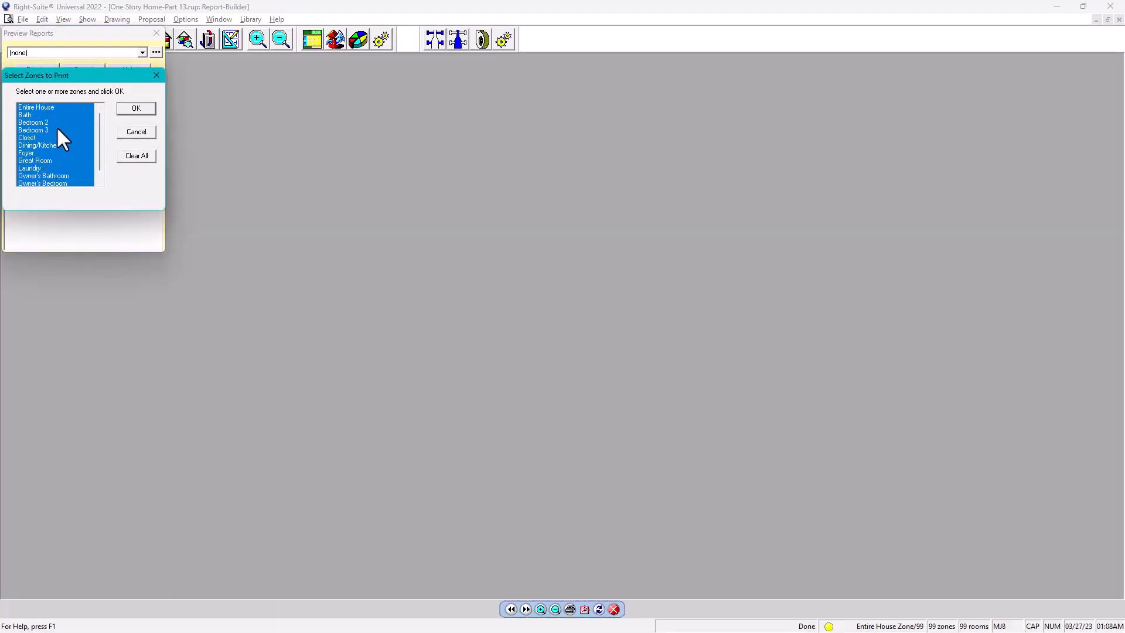
# Step: Clear the preselected zones, choose only Entire House for printing, and generate the report preview
pyautogui.scroll(-1, 55, 160)
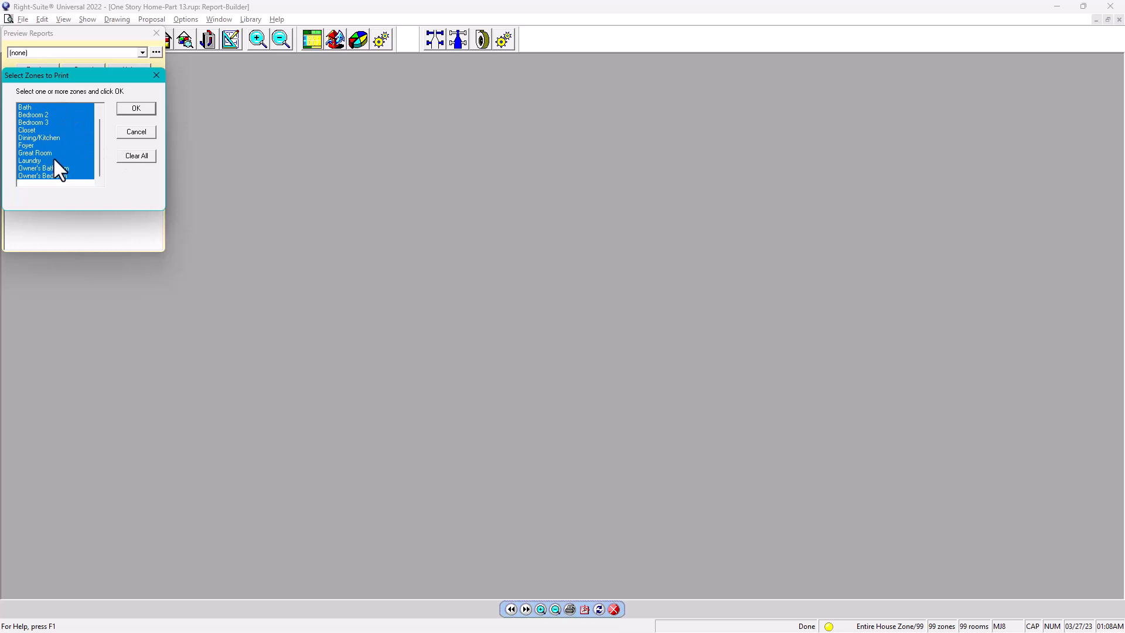
pyautogui.scroll(1, 54, 173)
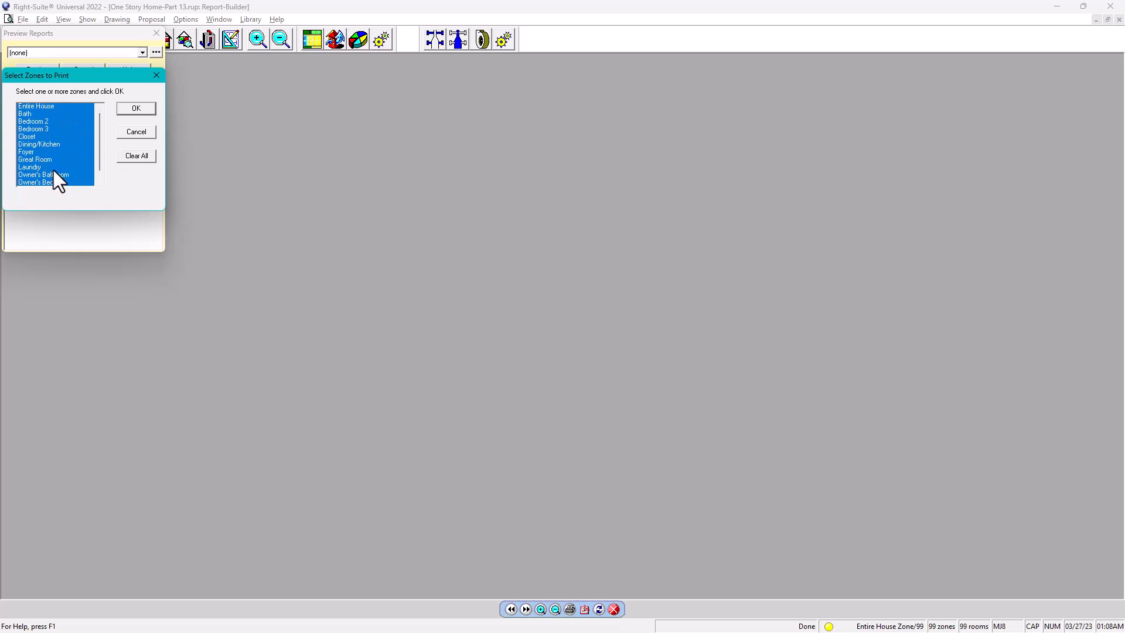
pyautogui.click(136, 155)
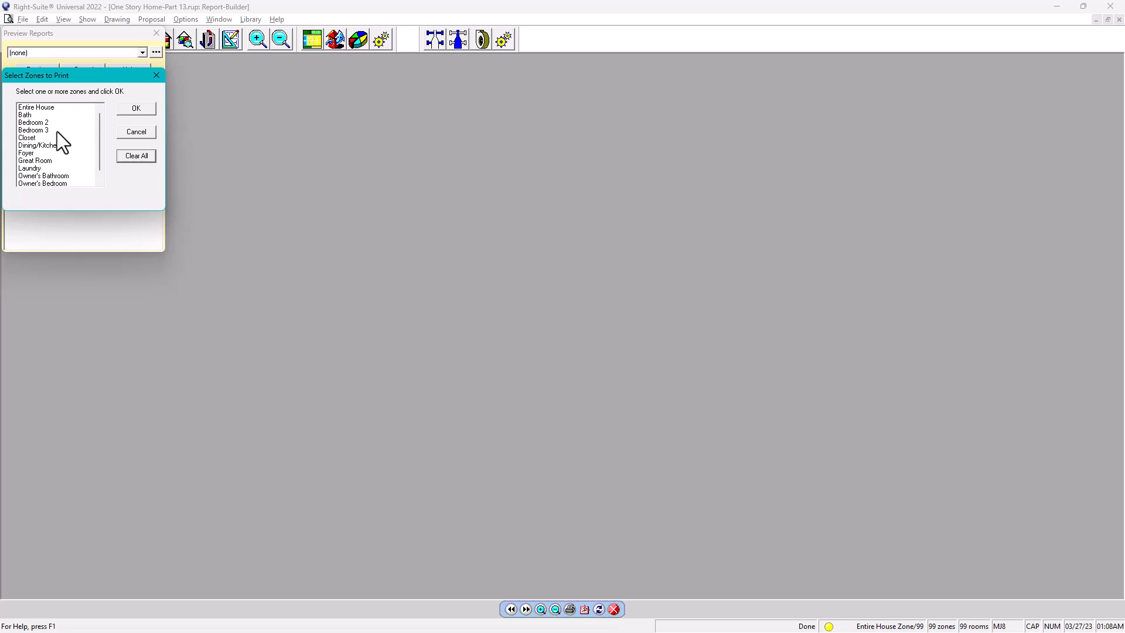
pyautogui.click(41, 109)
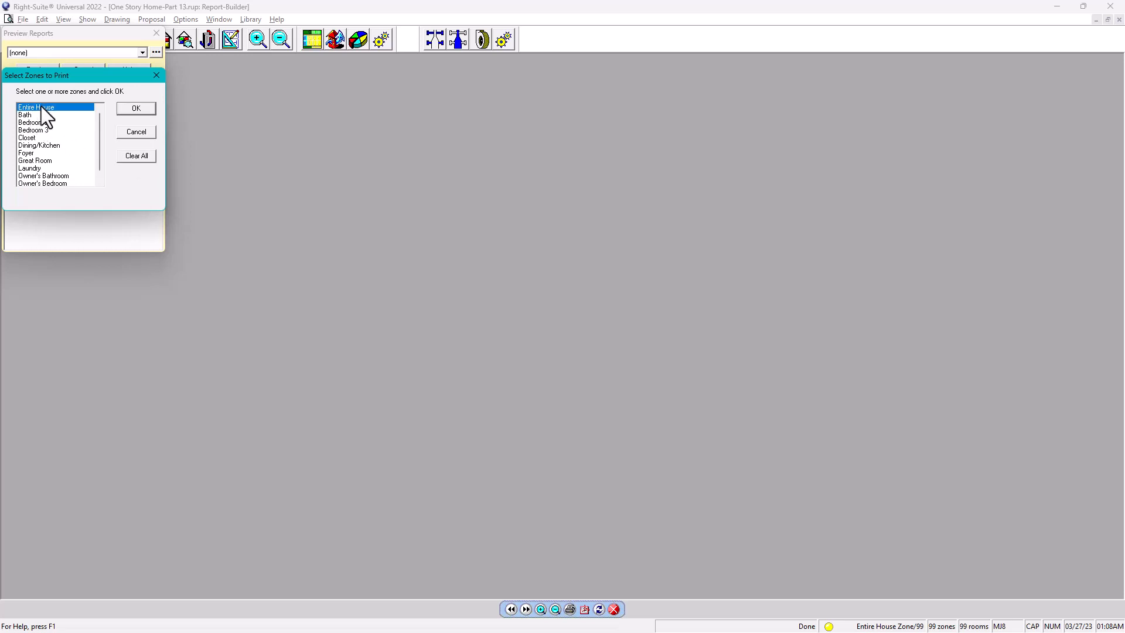
pyautogui.click(136, 109)
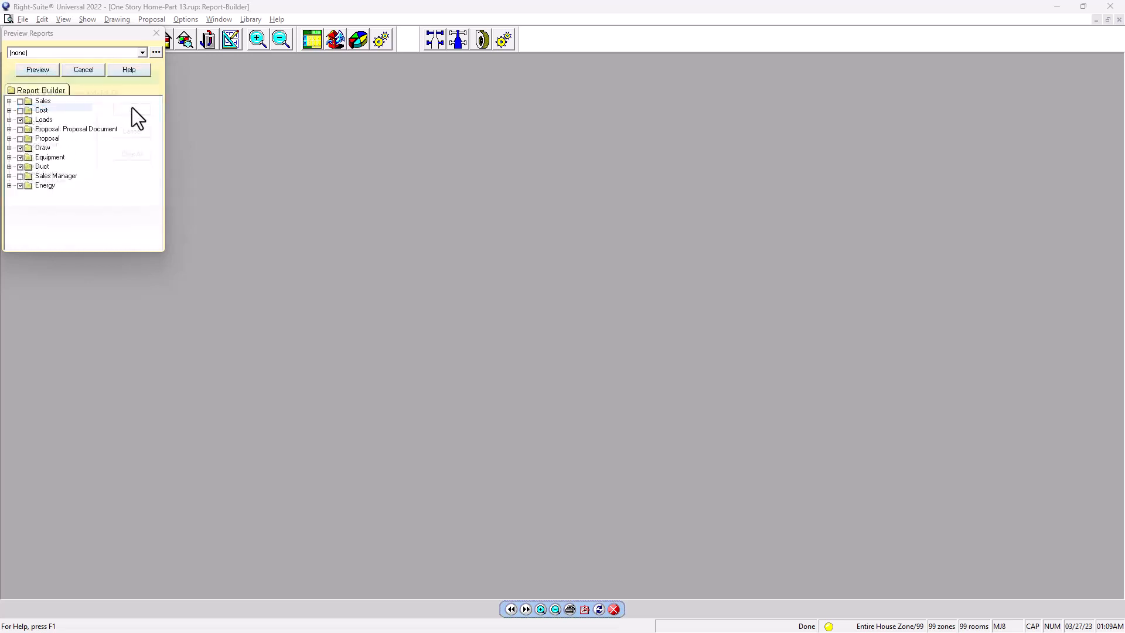
pyautogui.click(592, 178)
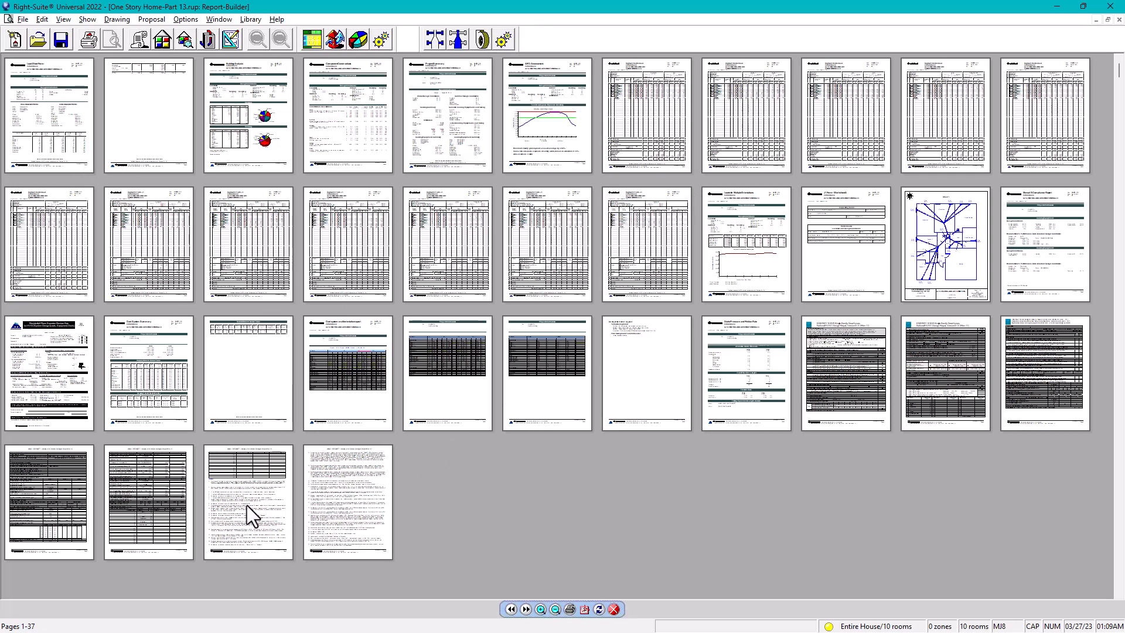
# Step: Enlarge the preview and review the load reports from the Load Short Form through the AED Assessment
pyautogui.click(540, 611)
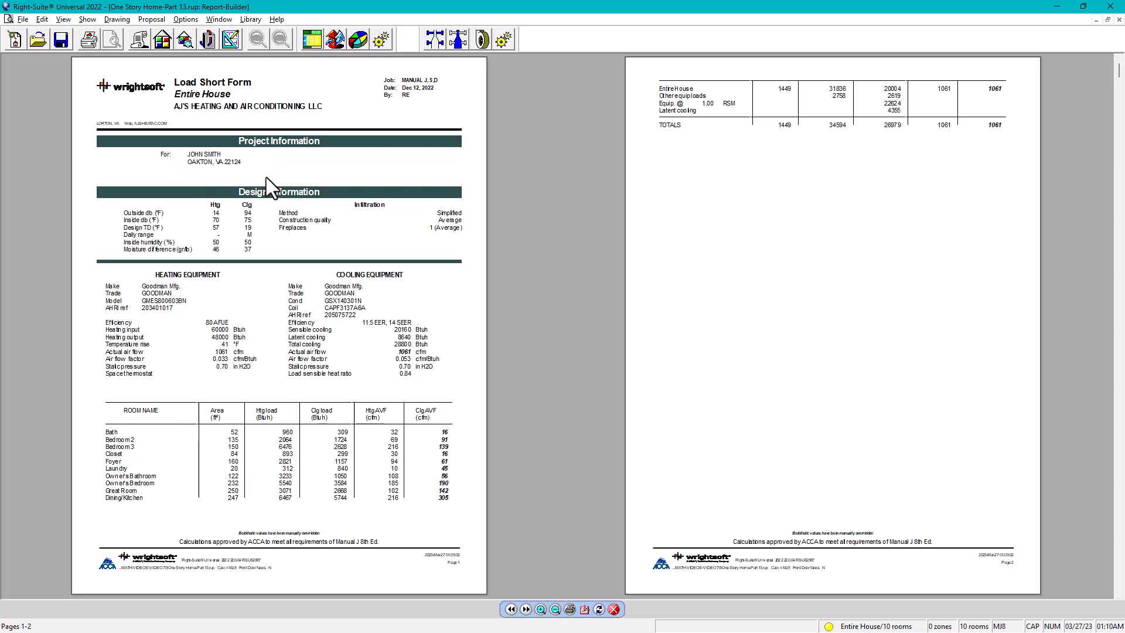
pyautogui.click(525, 610)
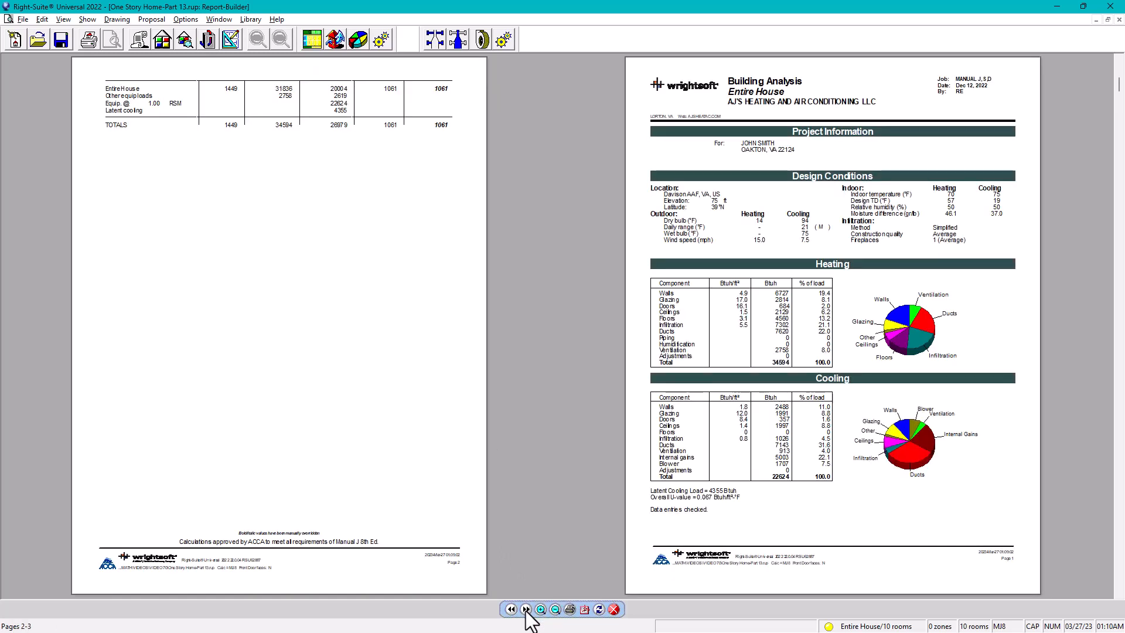
pyautogui.click(526, 610)
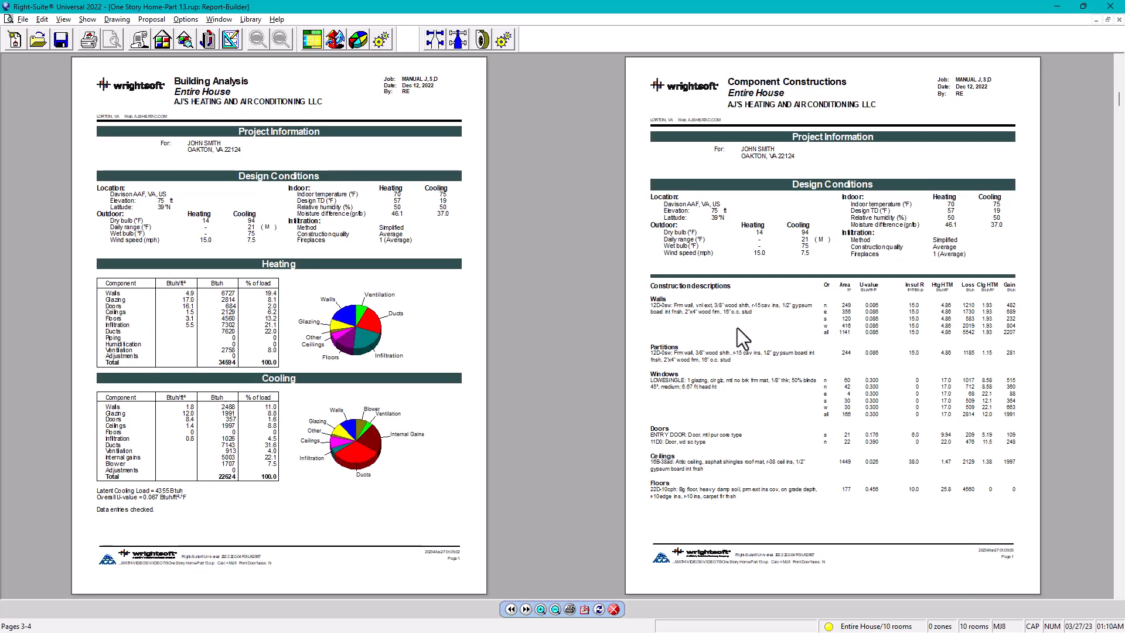
pyautogui.click(526, 609)
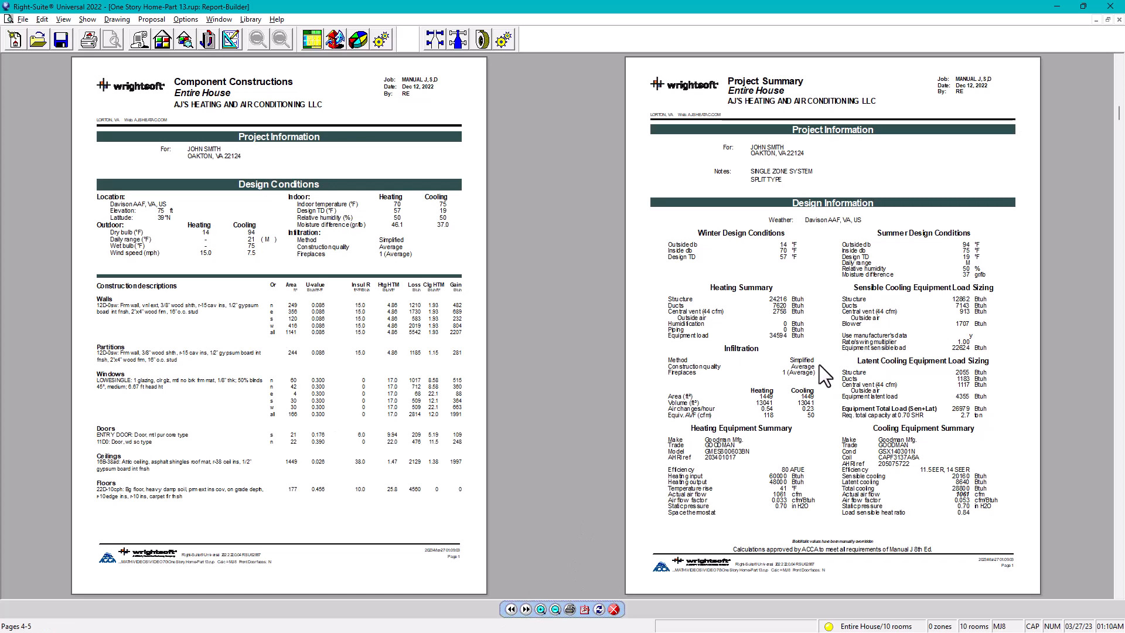
pyautogui.click(526, 609)
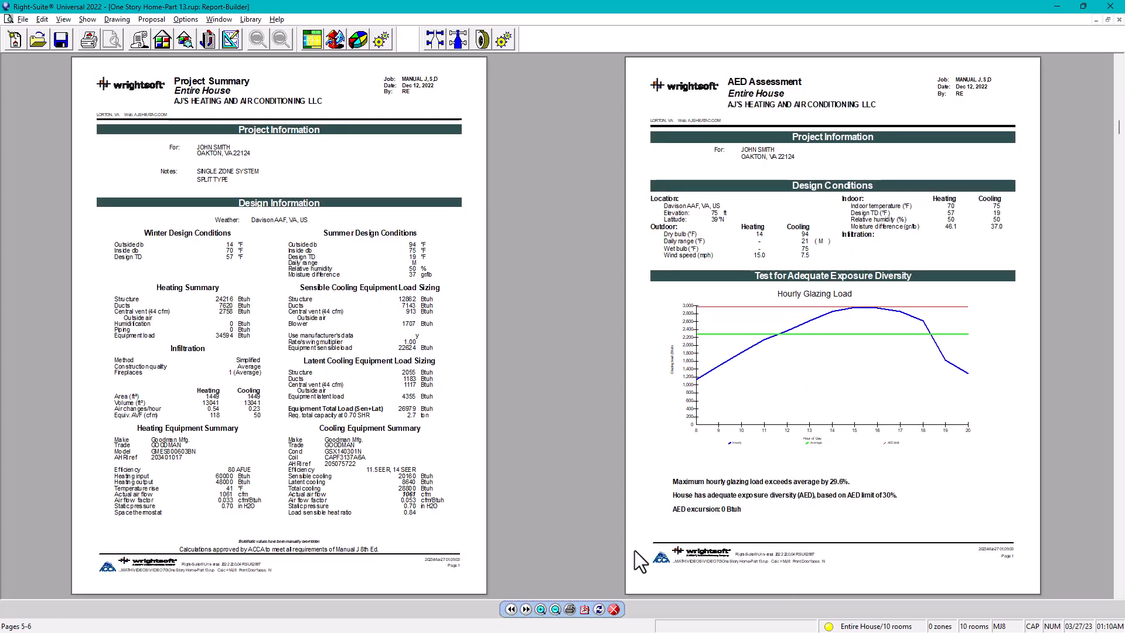
pyautogui.click(525, 609)
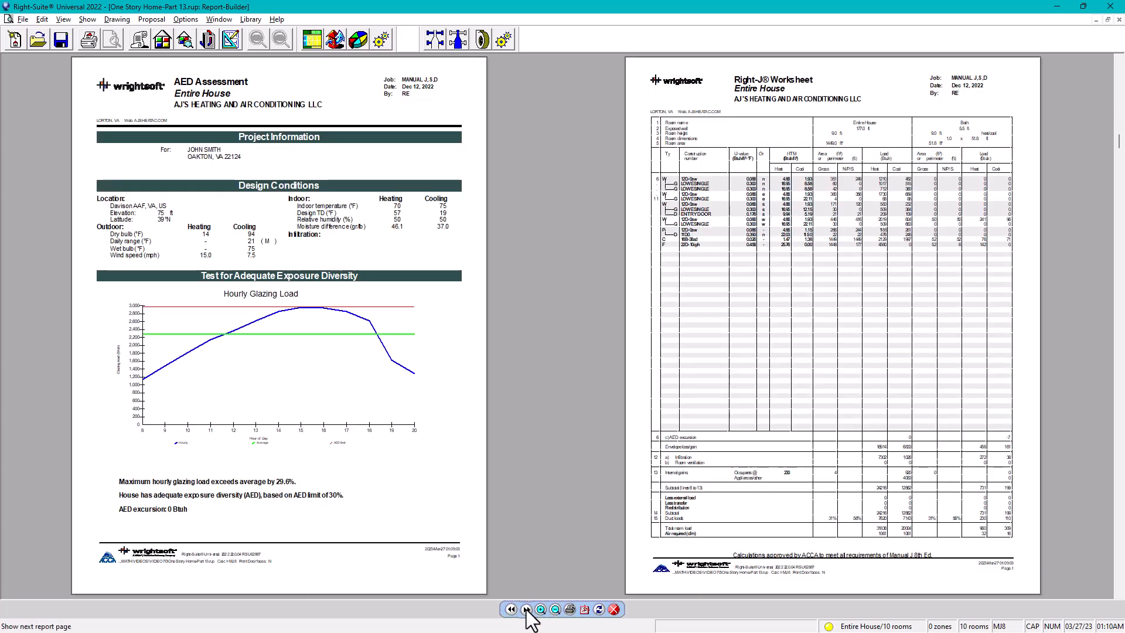
# Step: Look through the Right-J Worksheet and Right-J8 Form J1 pages up to the Loads for Multiple Orientations report
pyautogui.click(526, 609)
pyautogui.click(526, 610)
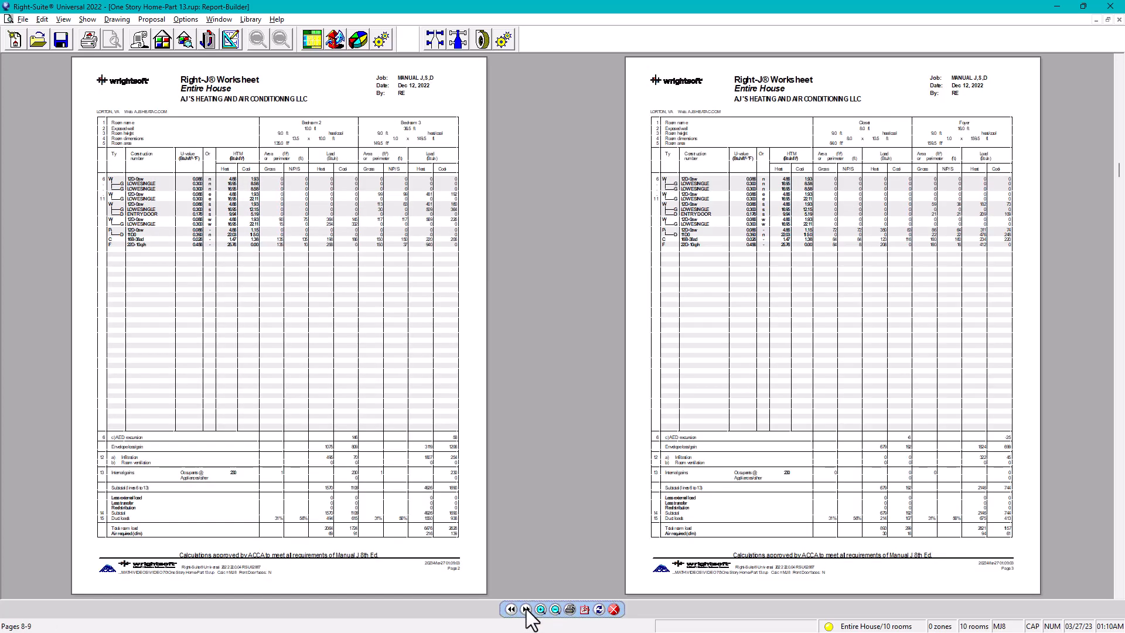
pyautogui.click(526, 609)
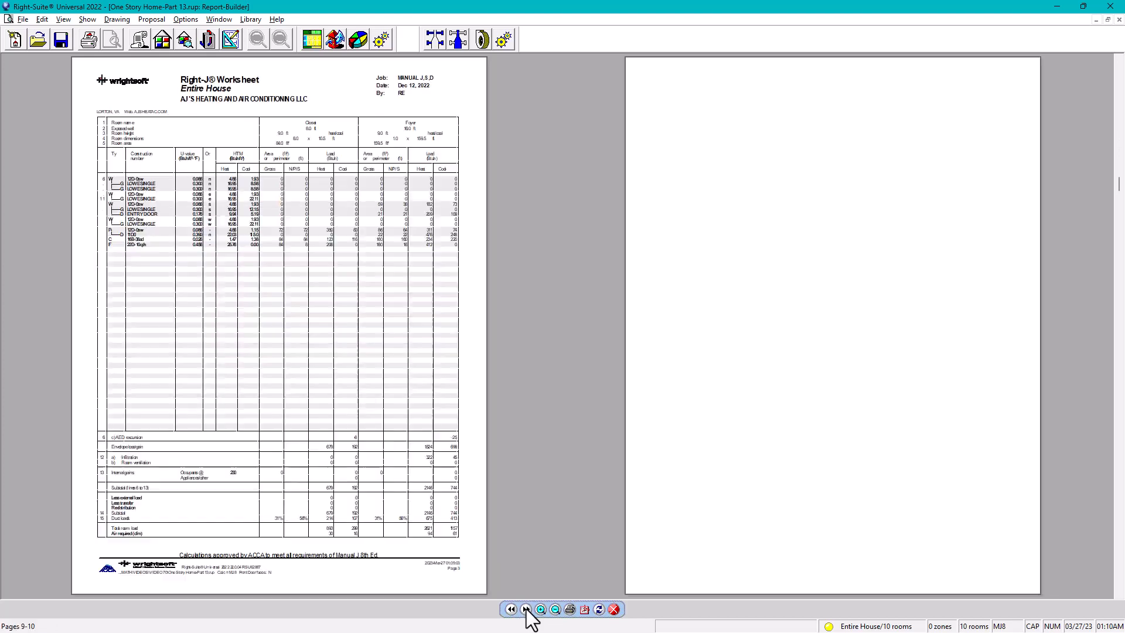
pyautogui.click(526, 609)
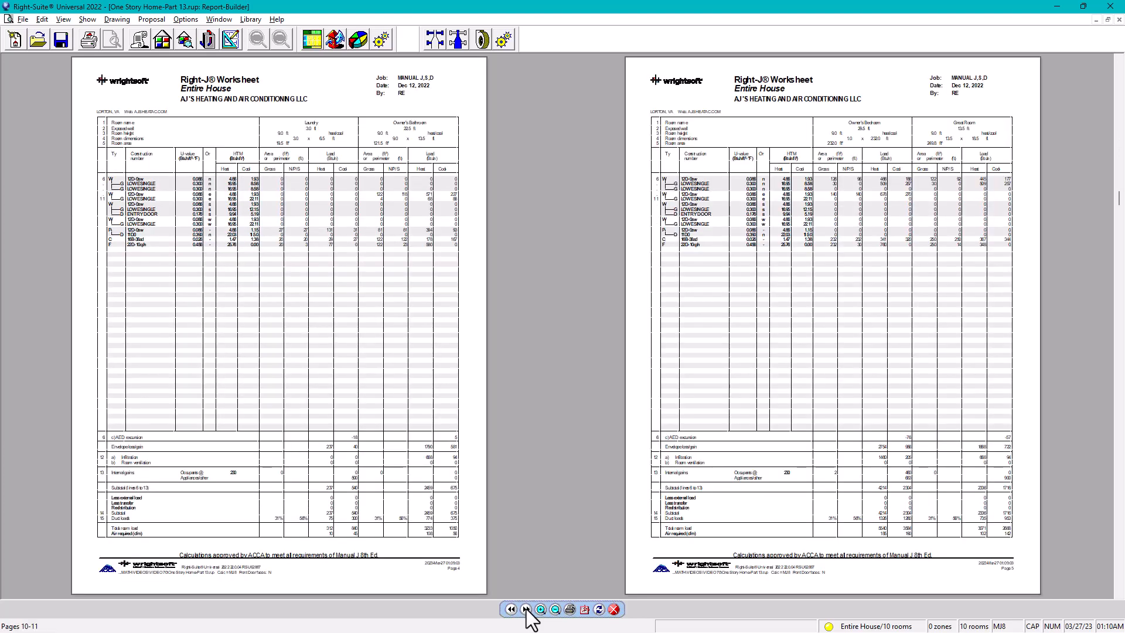
pyautogui.click(526, 609)
pyautogui.click(526, 609)
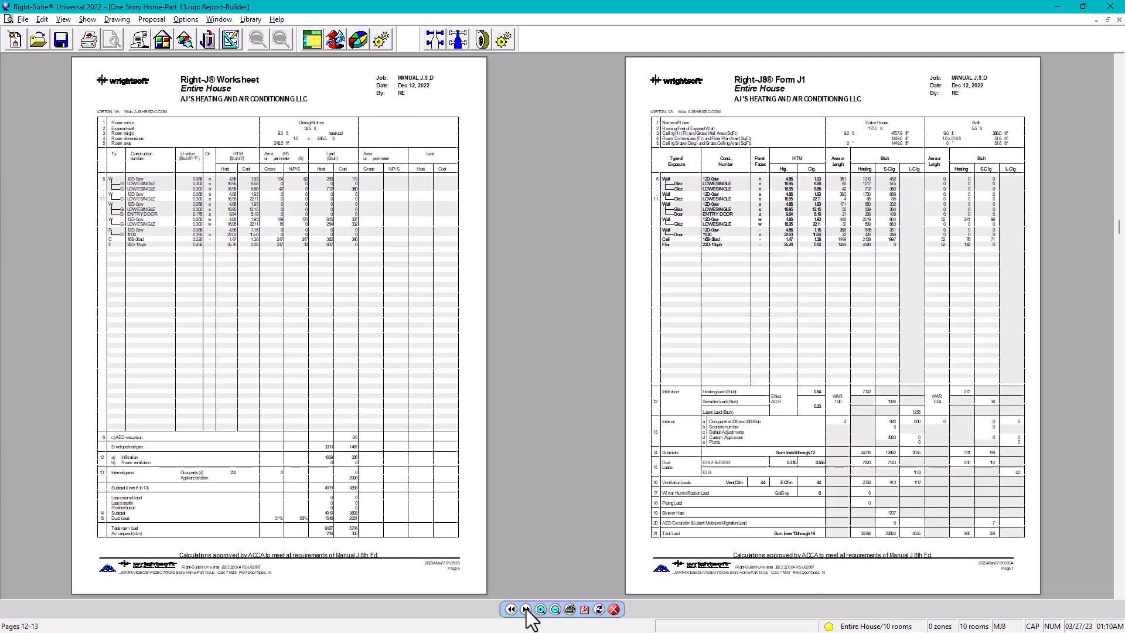
pyautogui.click(526, 609)
pyautogui.click(526, 609)
pyautogui.click(526, 610)
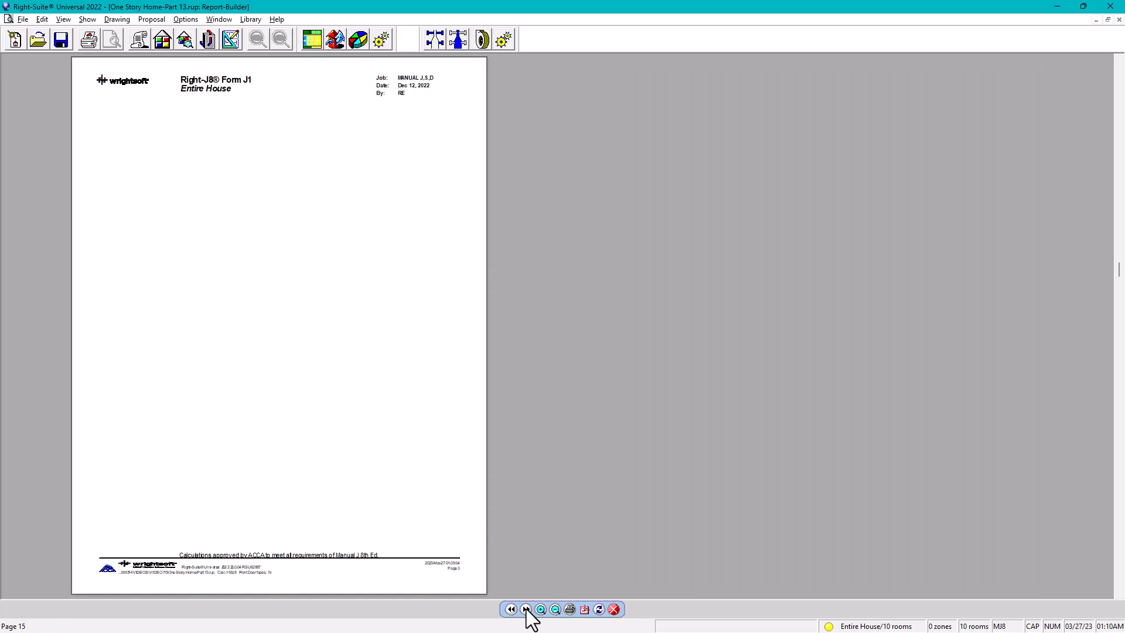
pyautogui.click(526, 610)
pyautogui.click(526, 609)
pyautogui.click(526, 609)
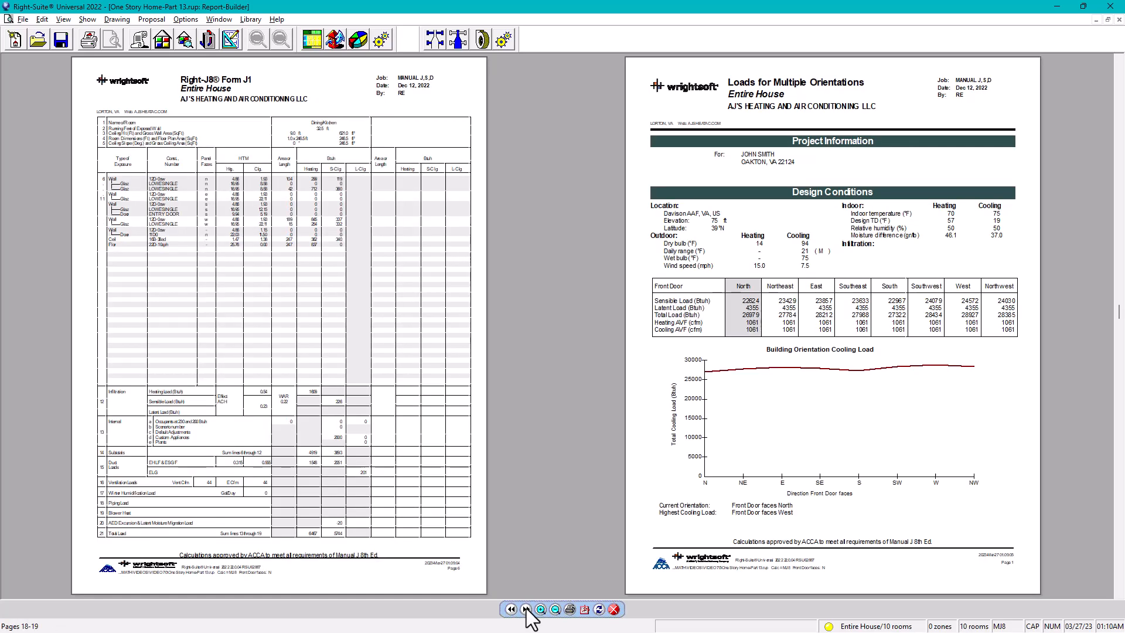
# Step: Review Worksheet A, the Sheet 1 duct drawing, the Manual S Compliance Report and the Residential Plans Examiner Review Form
pyautogui.click(526, 609)
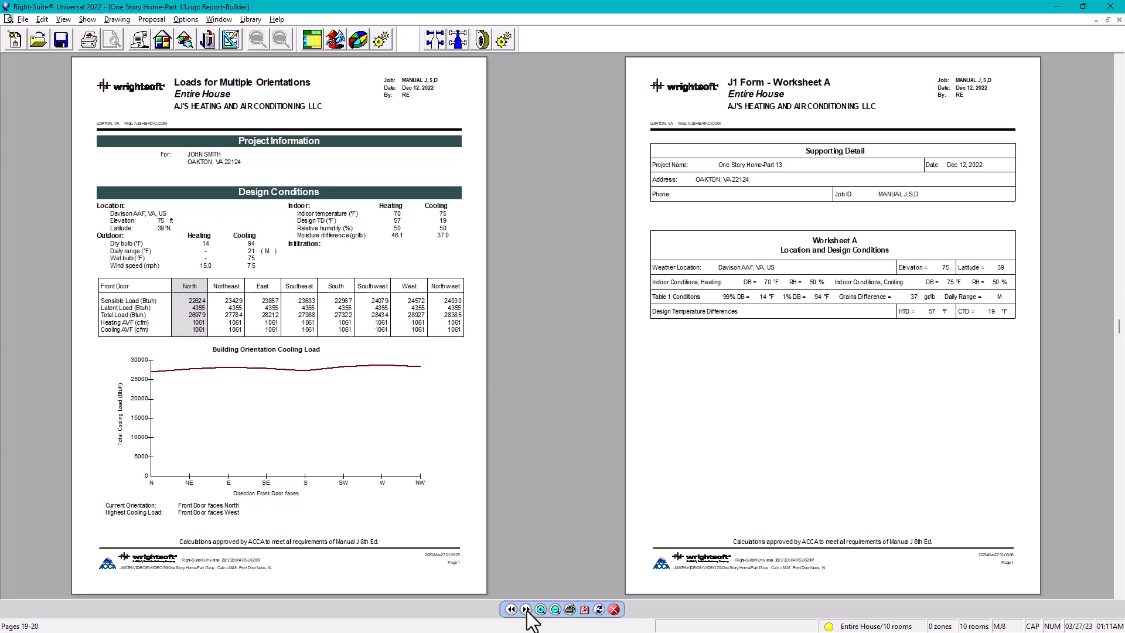
pyautogui.click(526, 610)
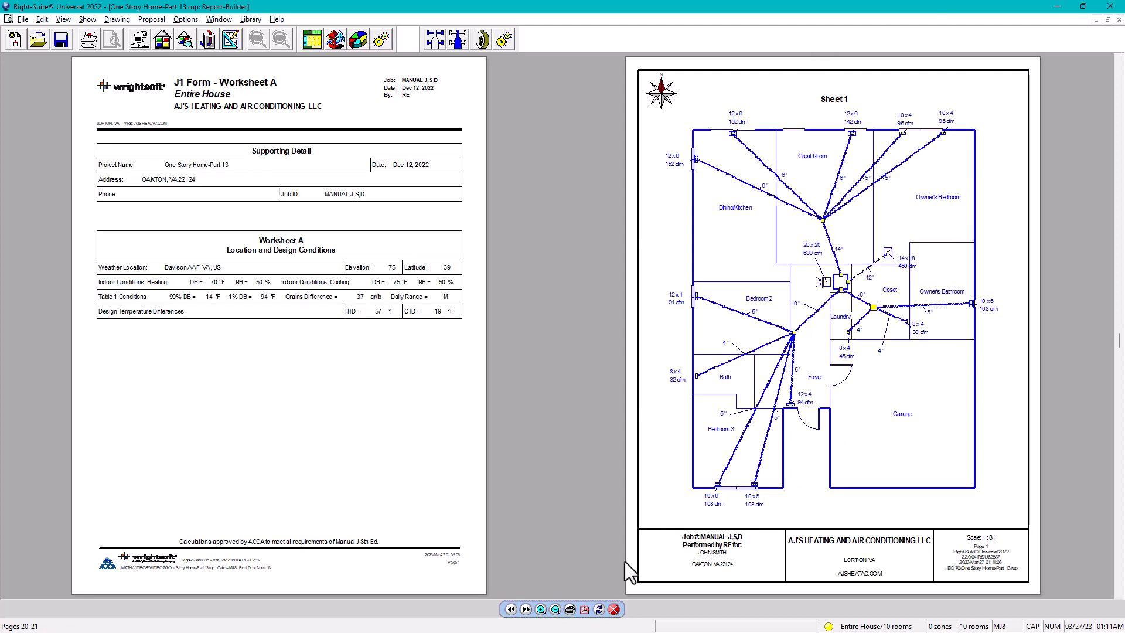
pyautogui.click(526, 609)
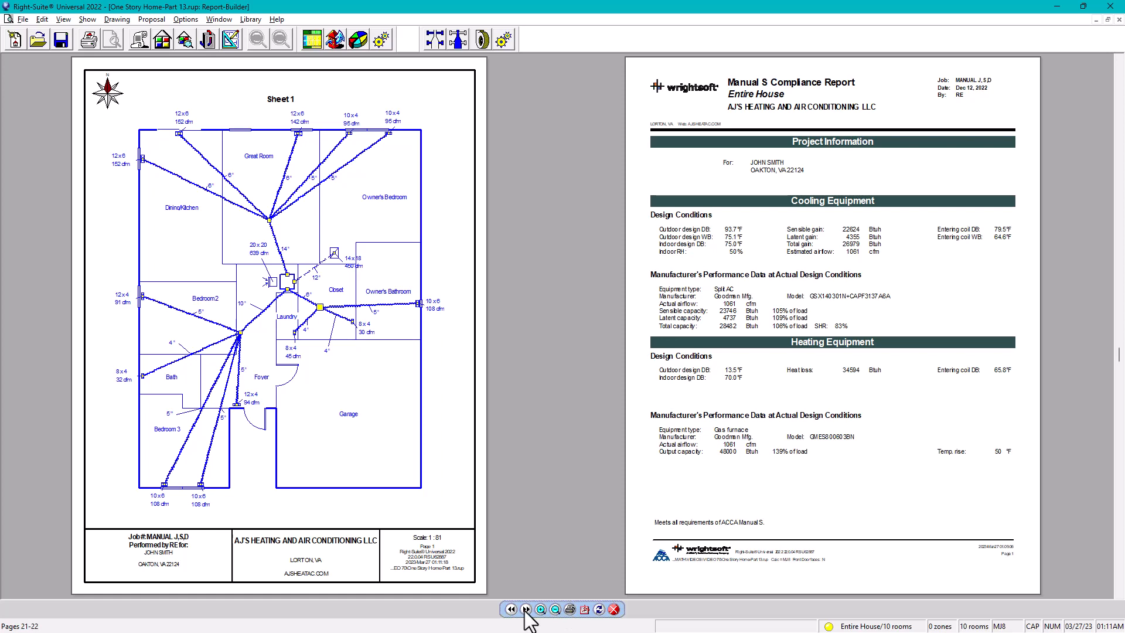
pyautogui.click(525, 609)
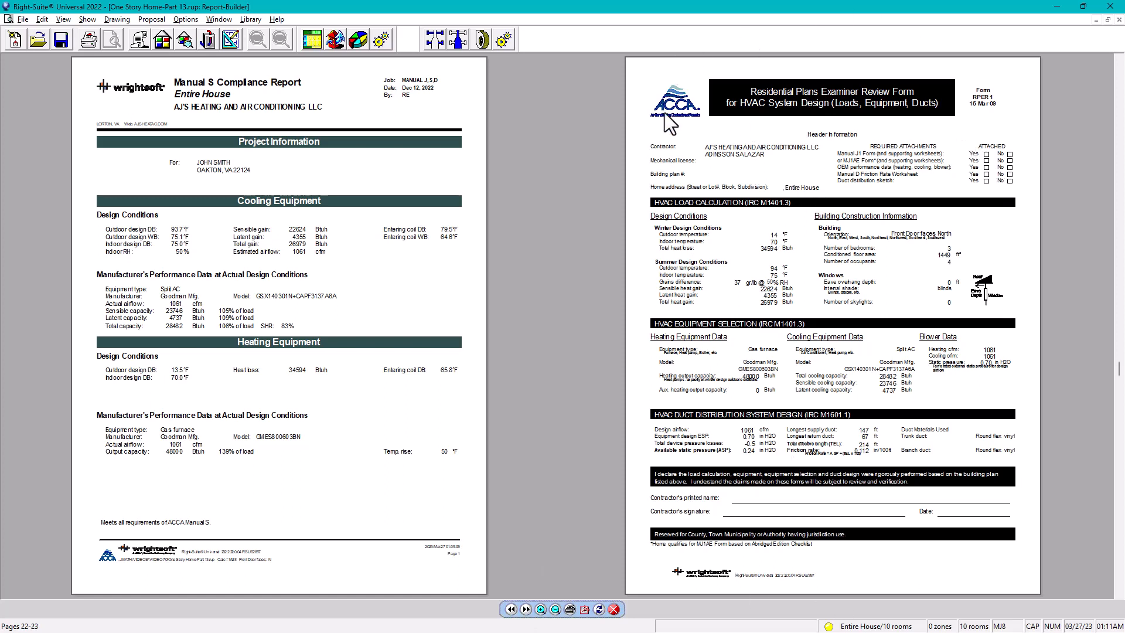
# Step: Review the Duct System Summary, multi orientation and Static Pressure and Friction Rate reports, continuing into the ENERGY STAR design report
pyautogui.click(526, 609)
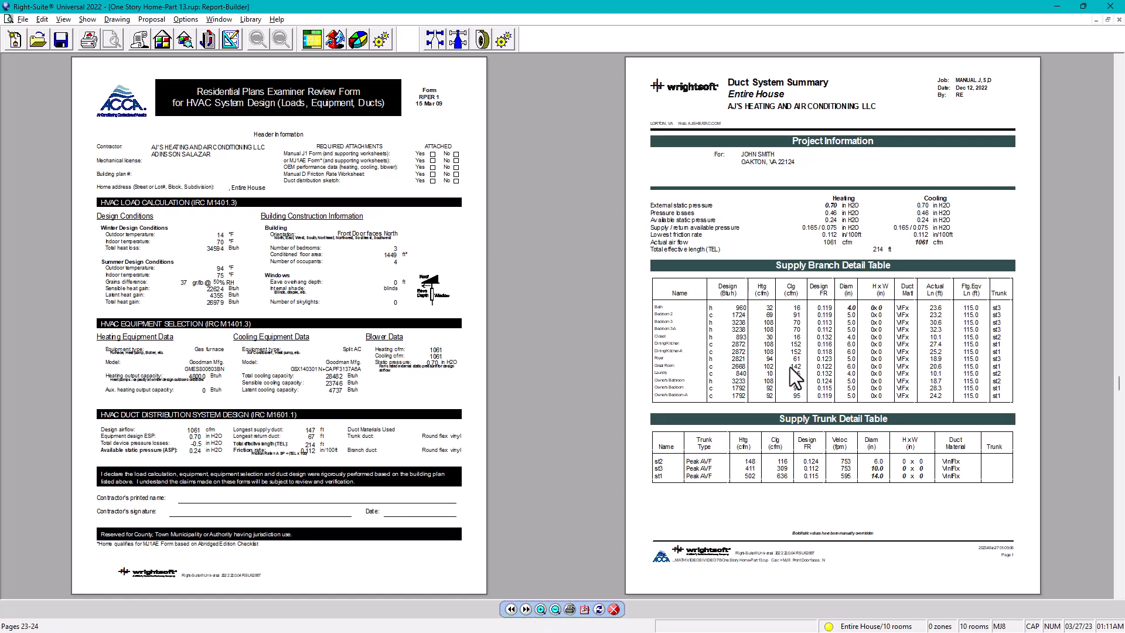
pyautogui.click(525, 610)
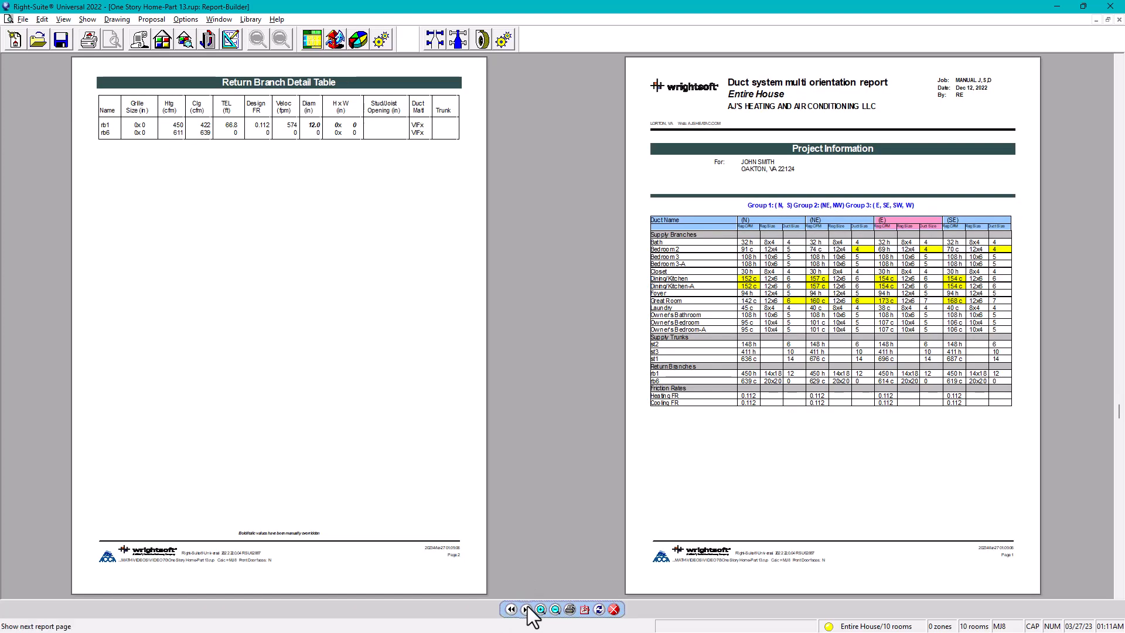
pyautogui.click(526, 609)
pyautogui.click(526, 609)
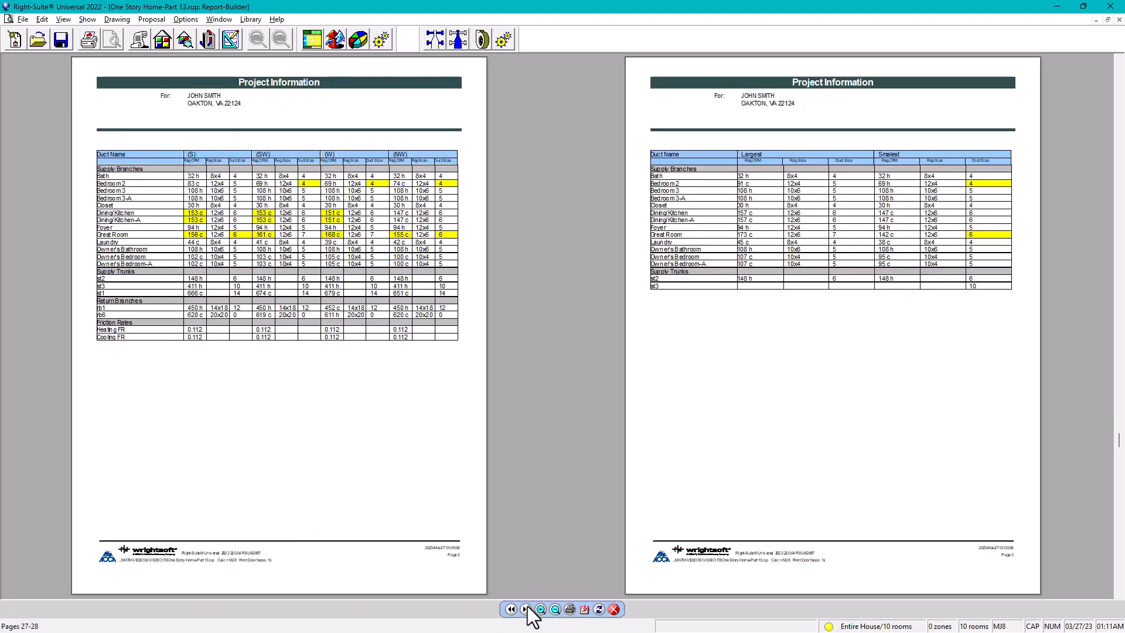
pyautogui.click(526, 609)
pyautogui.click(526, 609)
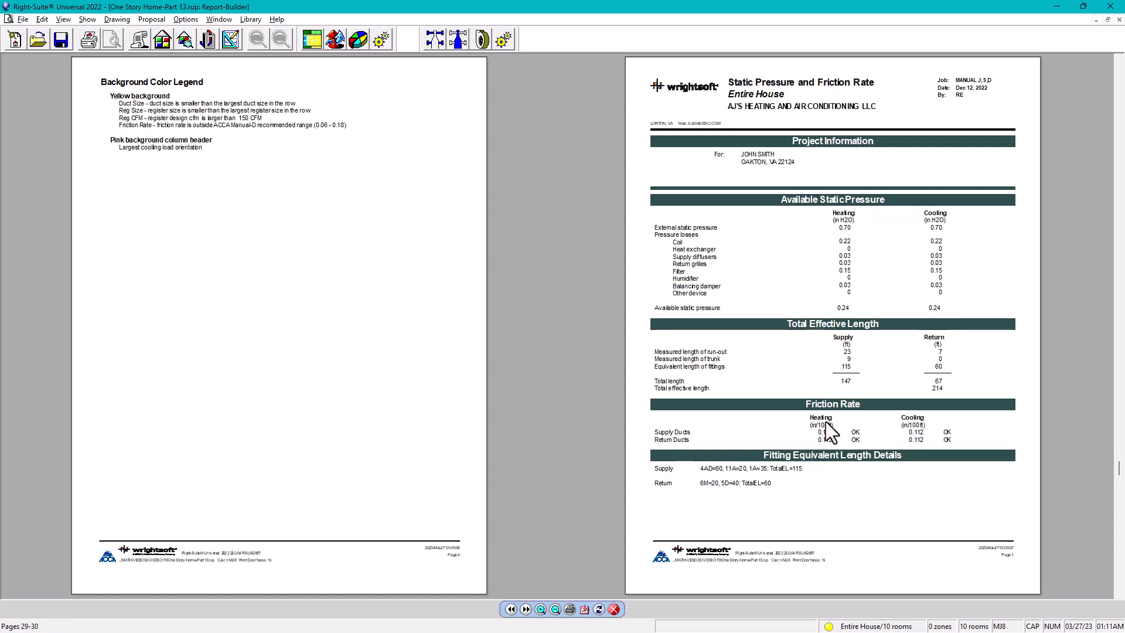
pyautogui.click(526, 609)
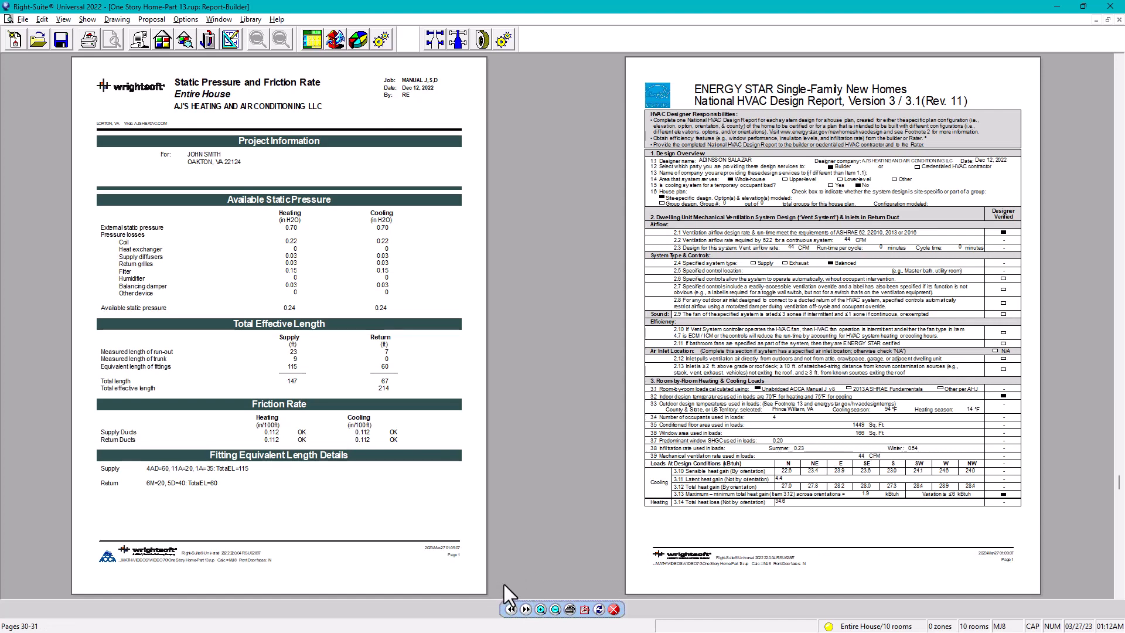
pyautogui.click(526, 609)
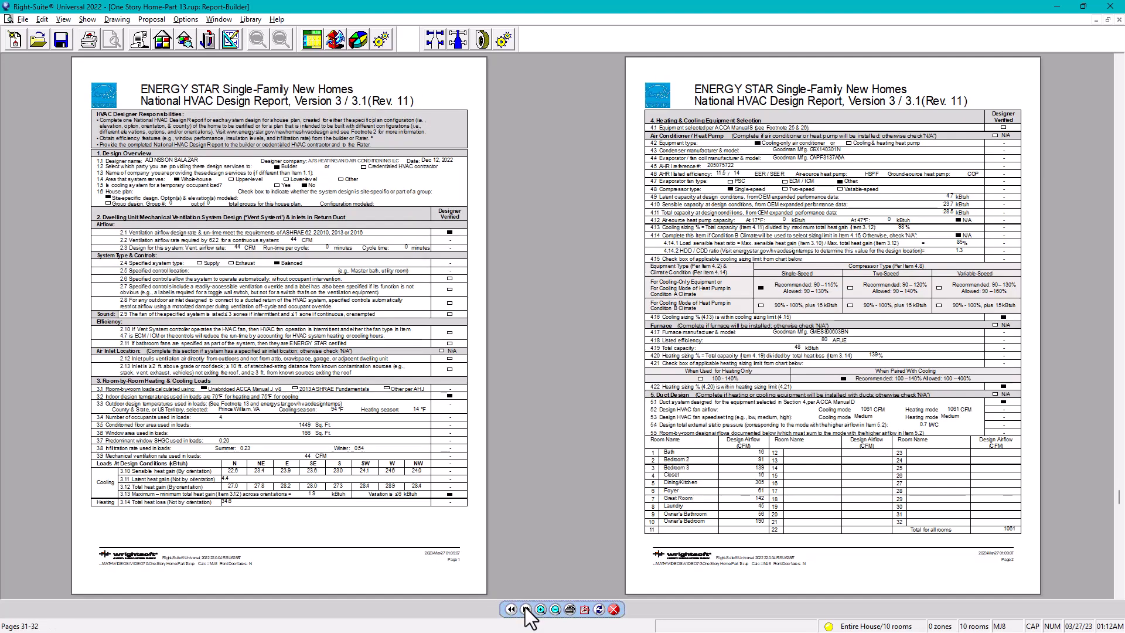
# Step: Close the report preview and move the Bath run's 4" label and the Bedroom 2 run's 5" label closer to their ducts
pyautogui.click(613, 610)
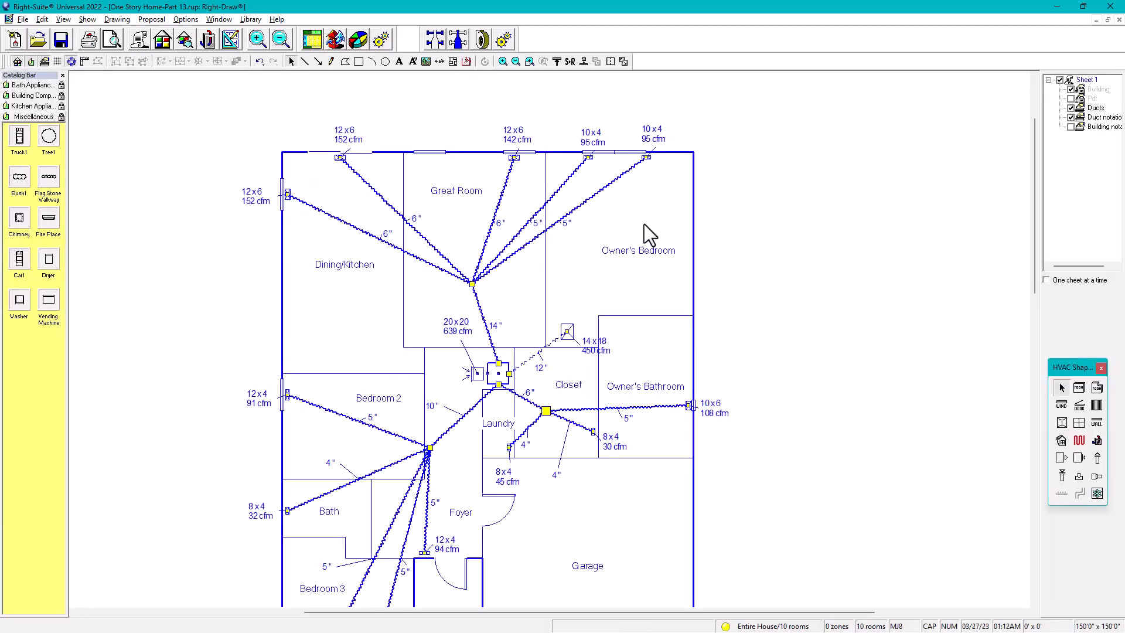
pyautogui.scroll(-1, 588, 280)
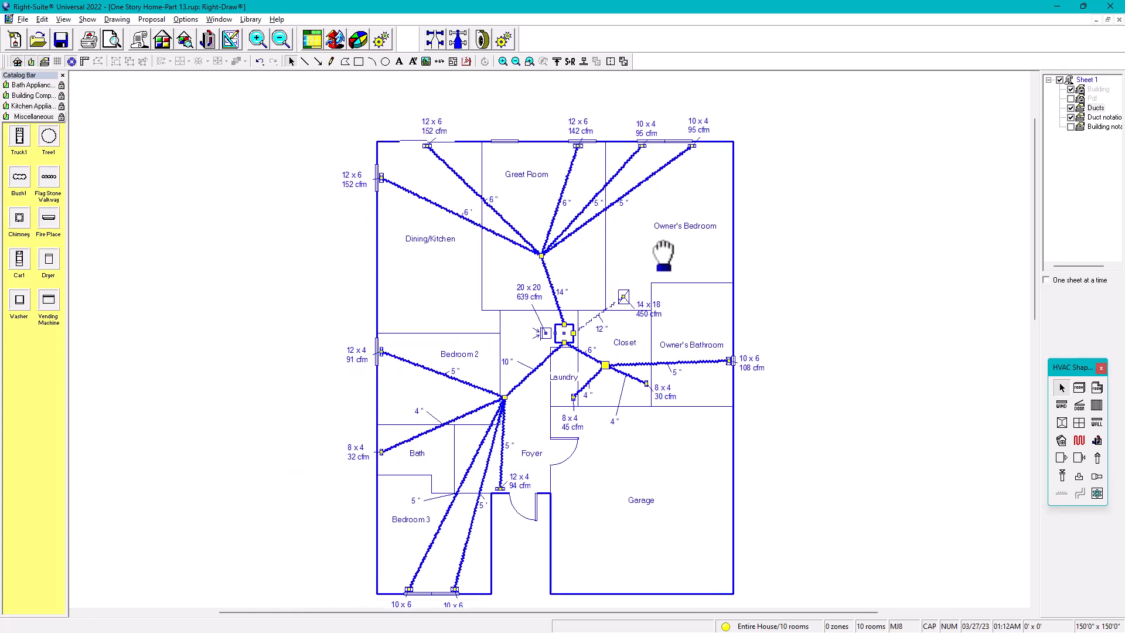
pyautogui.moveTo(635, 270); pyautogui.dragTo(615, 278, button='middle')
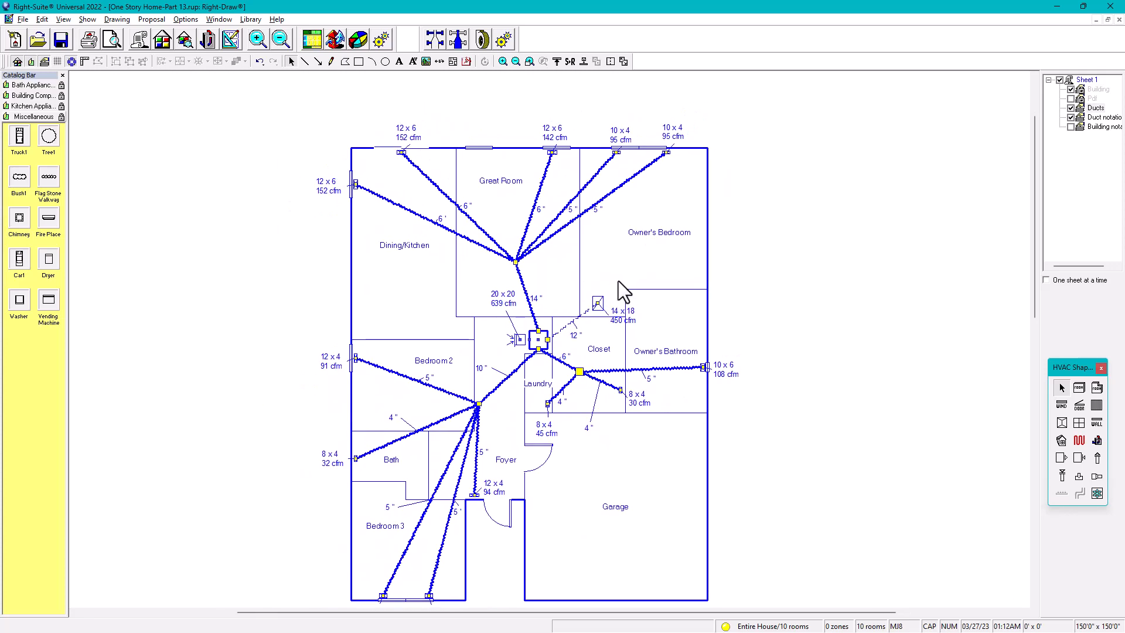
pyautogui.scroll(1, 419, 402)
pyautogui.click(392, 419)
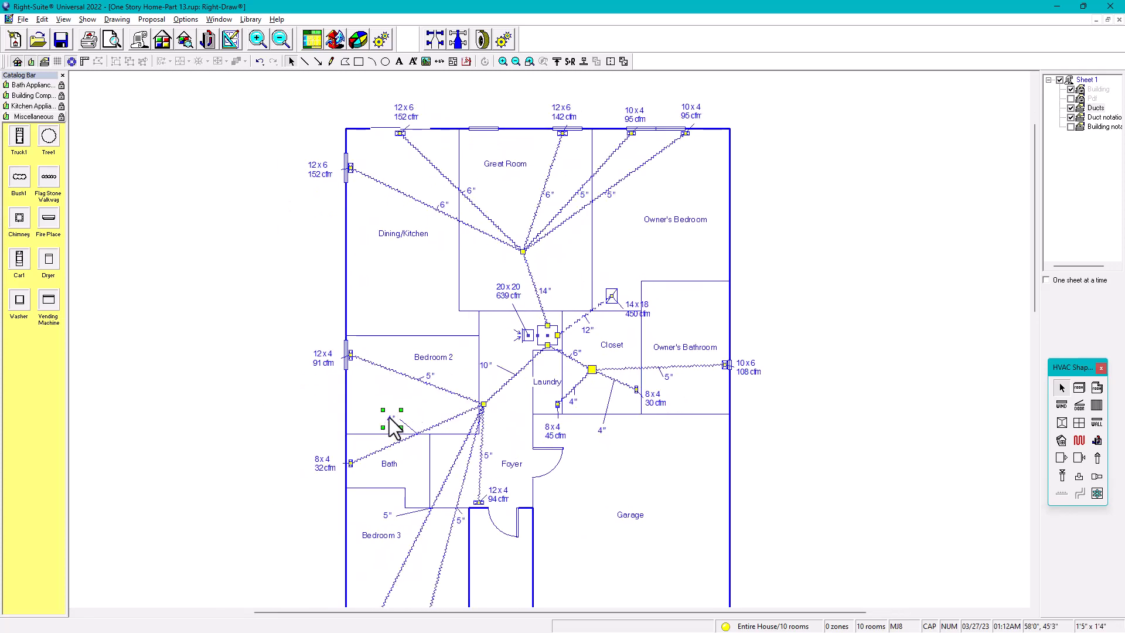
pyautogui.moveTo(389, 418); pyautogui.dragTo(406, 426)
pyautogui.scroll(1, 419, 404)
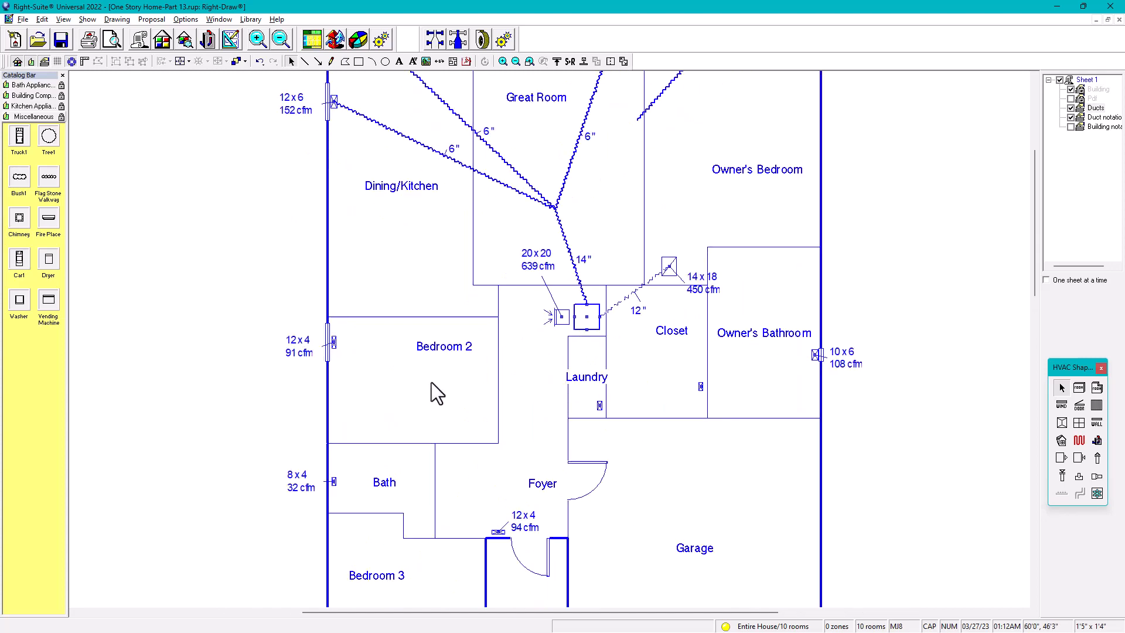
pyautogui.scroll(1, 431, 382)
pyautogui.moveTo(435, 365); pyautogui.dragTo(429, 363)
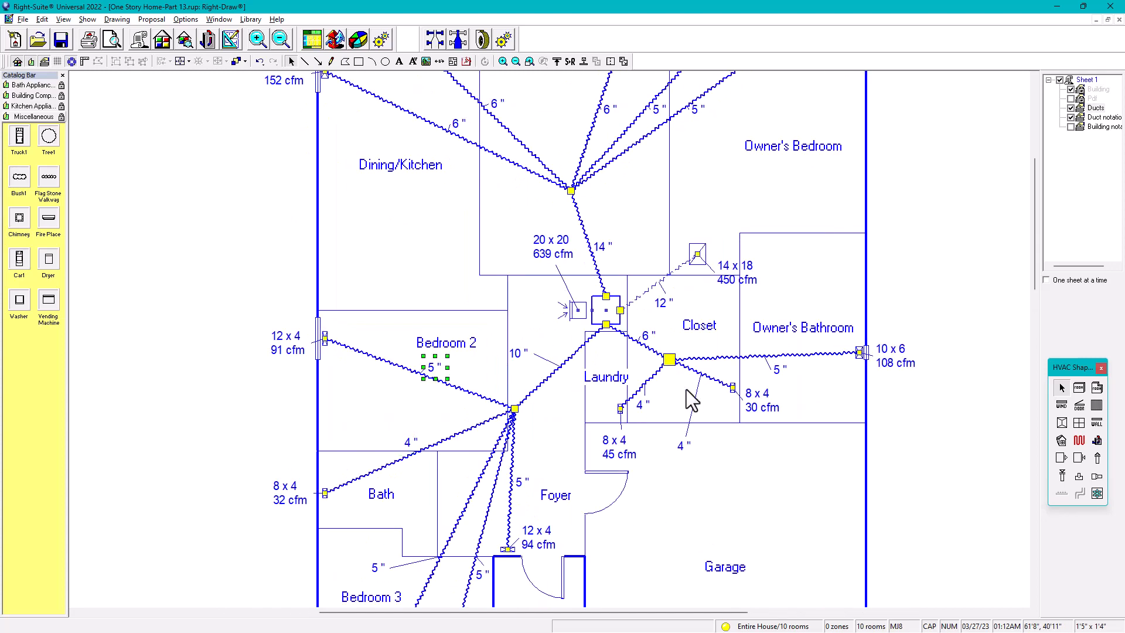
# Step: Move the 4" label of the Closet run and the 5" label of the Owner's Bathroom run closer to their ducts
pyautogui.moveTo(681, 448); pyautogui.dragTo(695, 389)
pyautogui.click(764, 370)
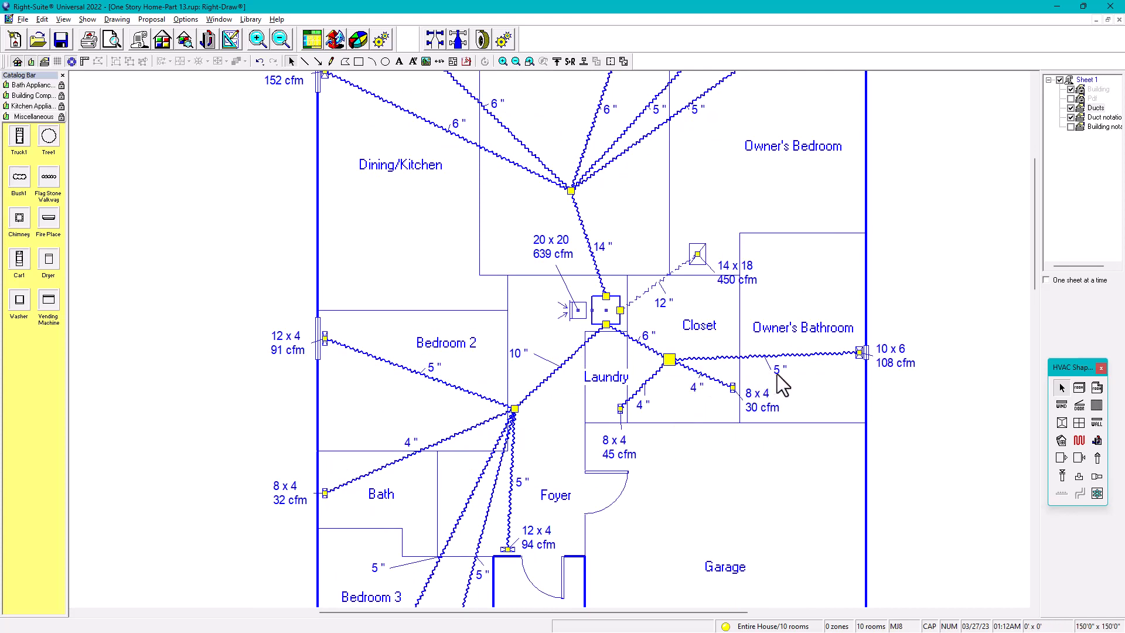
pyautogui.moveTo(777, 370); pyautogui.dragTo(768, 369)
pyautogui.scroll(-1, 708, 286)
pyautogui.moveTo(709, 286); pyautogui.dragTo(703, 362, button='middle')
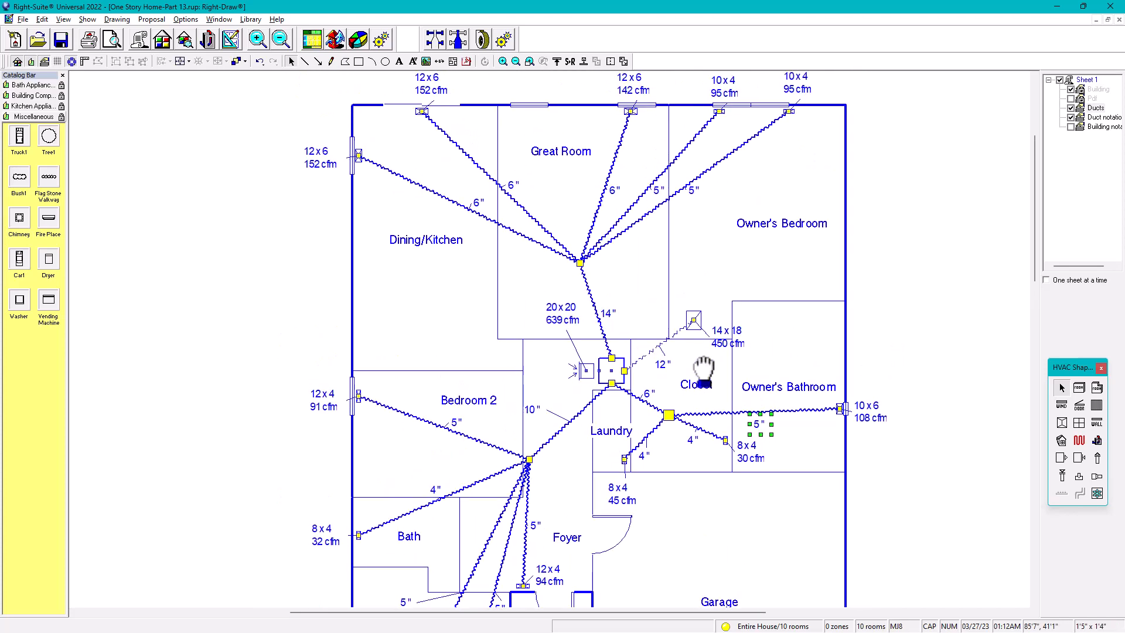
# Step: Move the outer Bedroom 3 run's 5" label beside its duct and the Foyer register's 12 x 4 label below the front wall
pyautogui.moveTo(633, 387); pyautogui.dragTo(652, 236, button='middle')
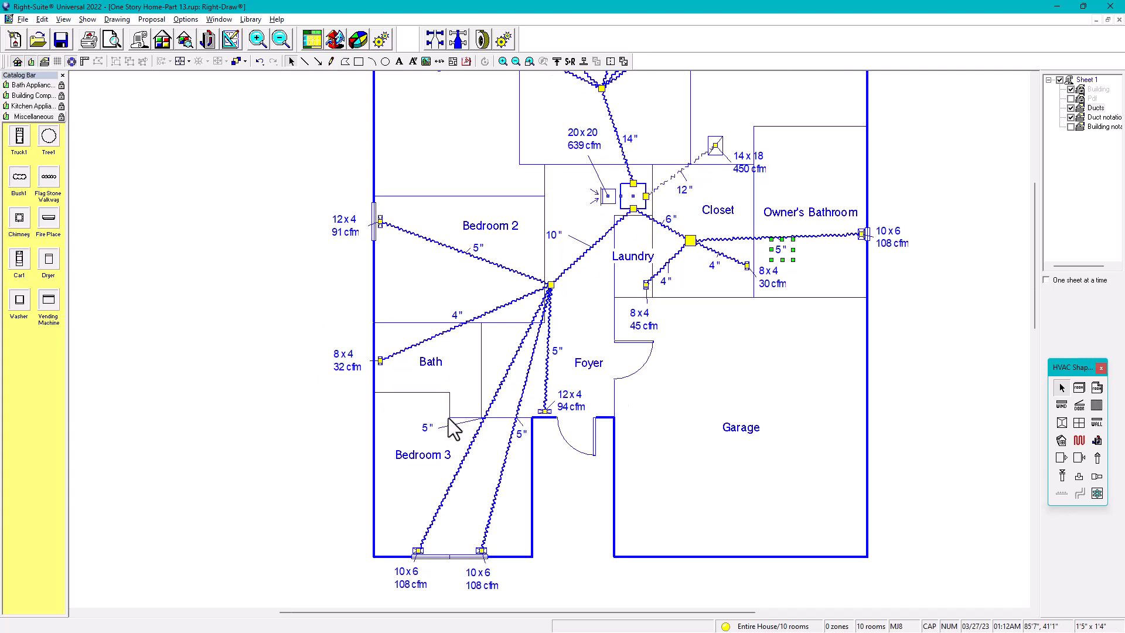
pyautogui.click(428, 429)
pyautogui.moveTo(429, 426); pyautogui.dragTo(468, 410)
pyautogui.moveTo(563, 402); pyautogui.dragTo(544, 466)
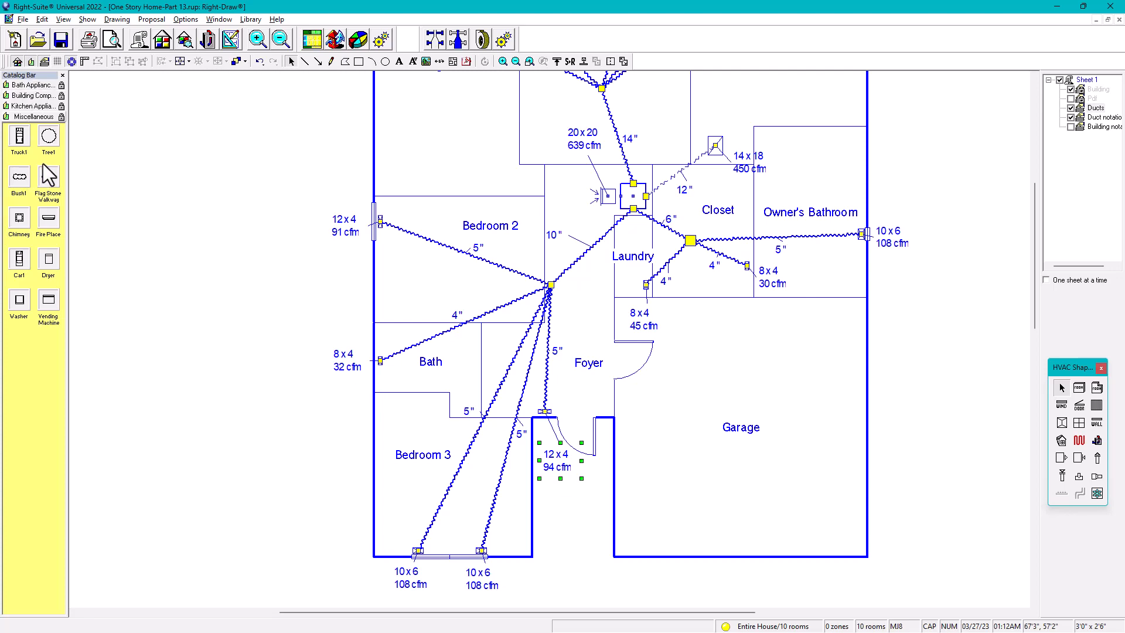
# Step: Insert the Stove1 symbol from the Kitchen Appliances catalog into the Dining/Kitchen room
pyautogui.scroll(-1, 601, 223)
pyautogui.moveTo(601, 224); pyautogui.dragTo(508, 329, button='middle')
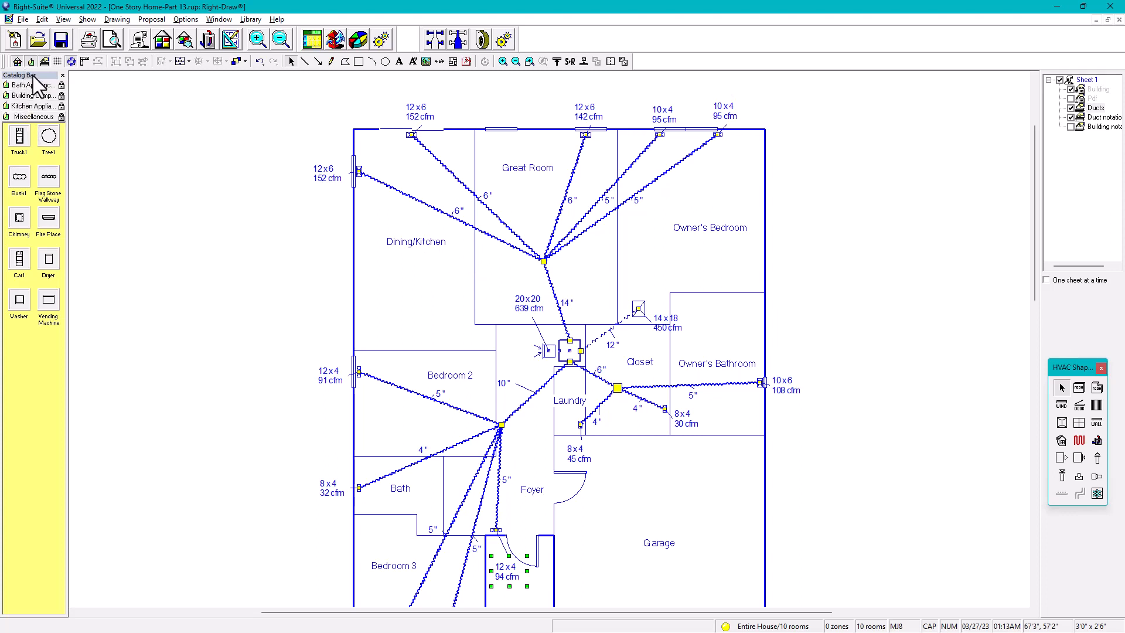
pyautogui.click(26, 105)
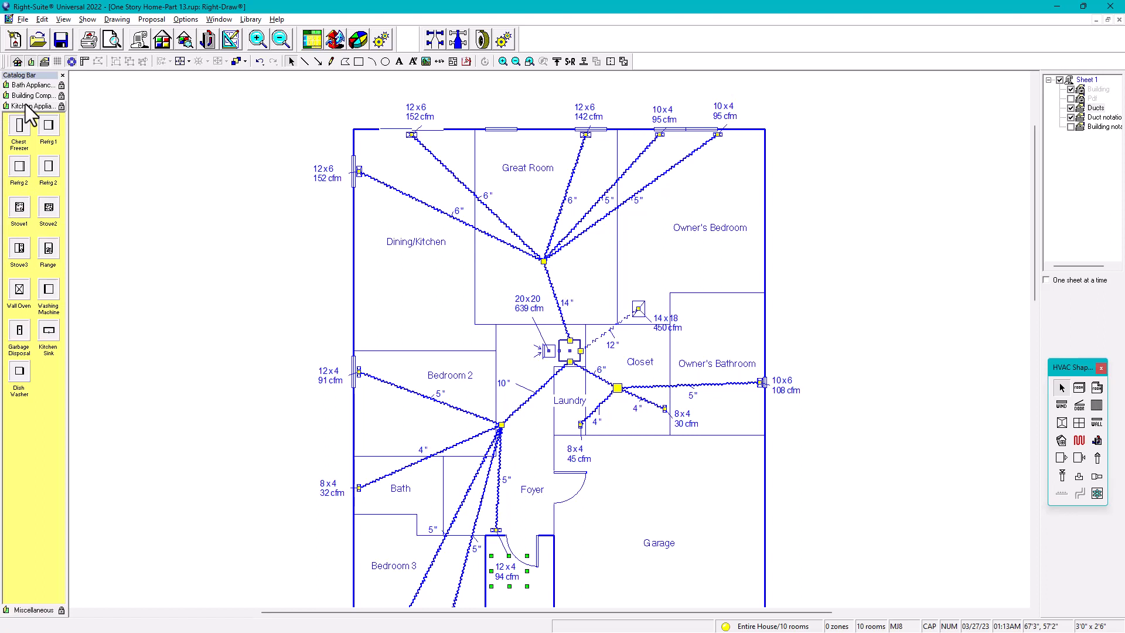
pyautogui.click(18, 210)
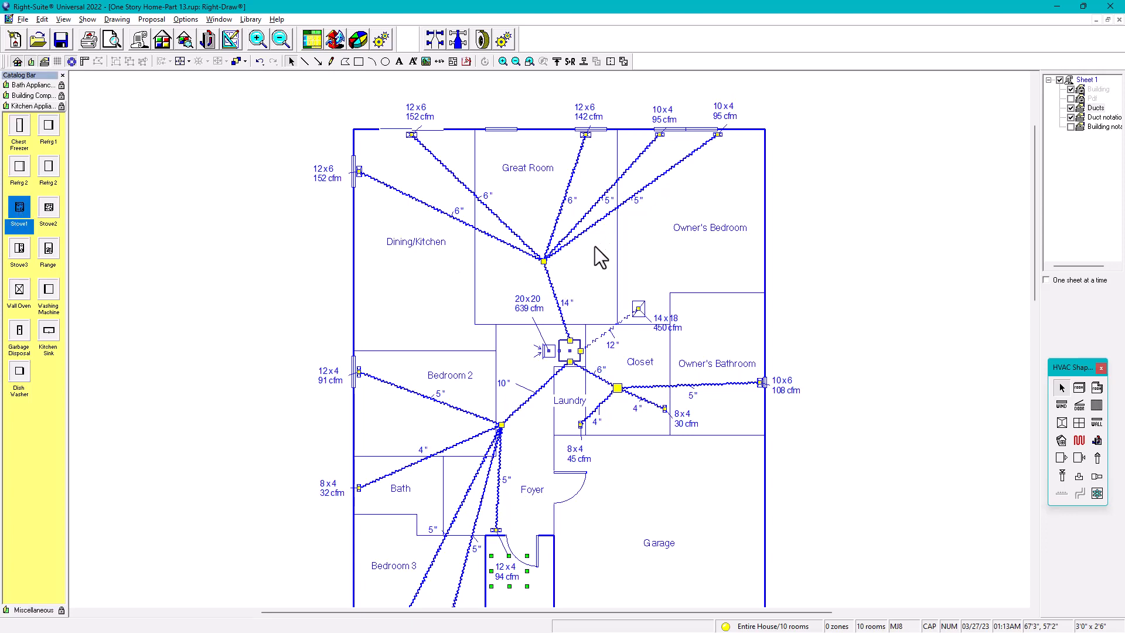
pyautogui.scroll(-2, 595, 246)
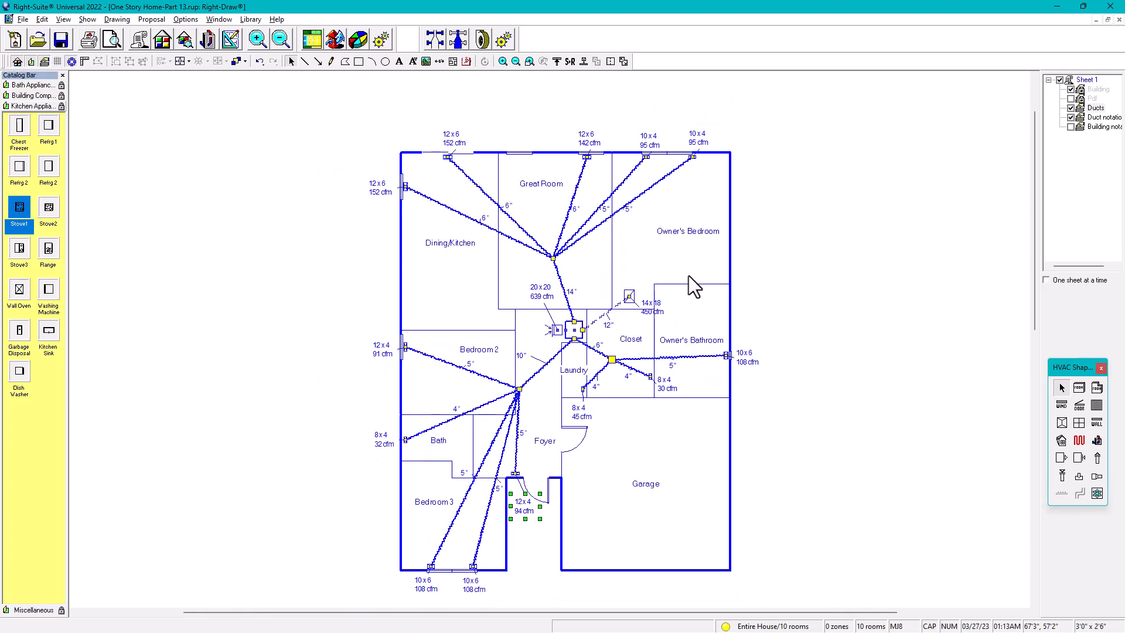
pyautogui.scroll(2, 687, 276)
pyautogui.scroll(1, 140, 234)
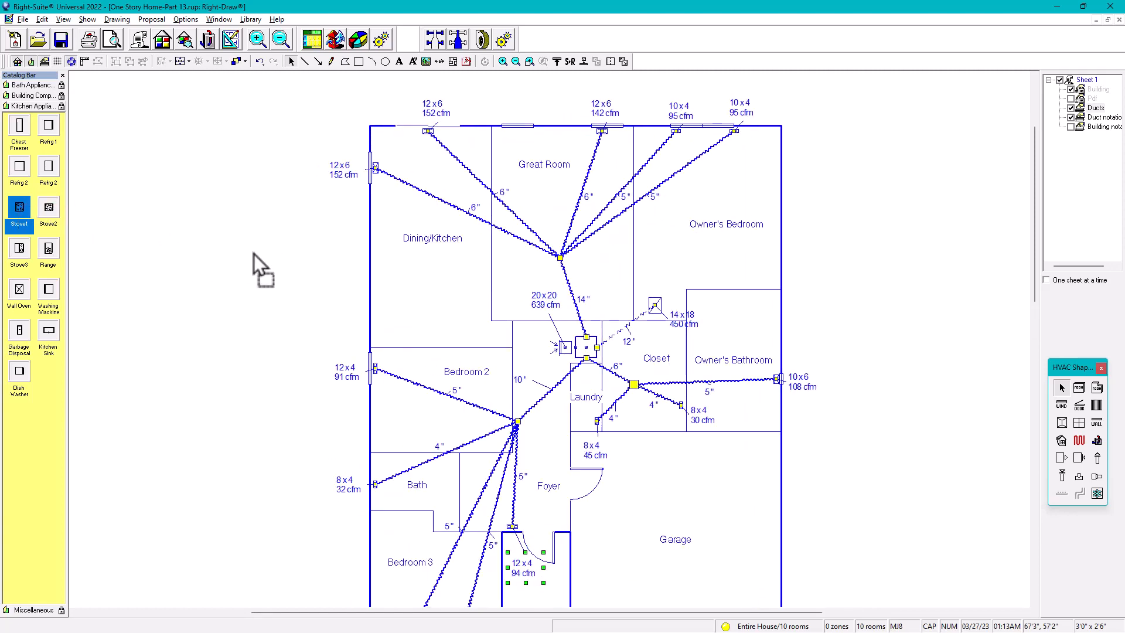
pyautogui.moveTo(393, 265); pyautogui.dragTo(395, 267)
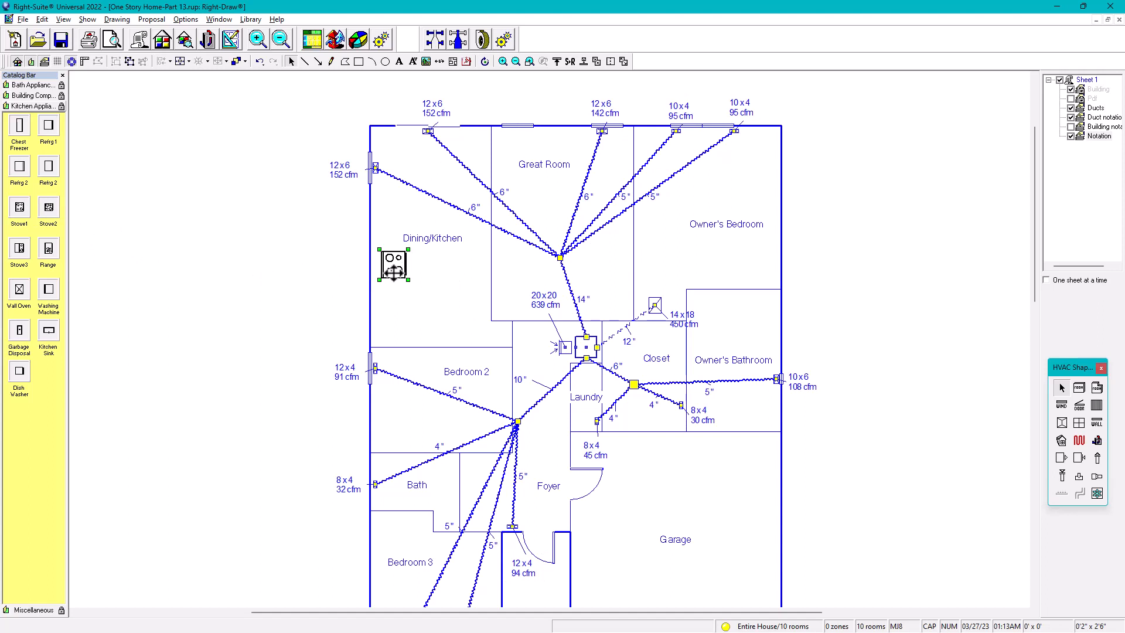
# Step: Check the stove's location on the PDF plan layer, hide that layer again, and place the stove against the kitchen's exterior wall
pyautogui.moveTo(391, 271); pyautogui.dragTo(326, 268)
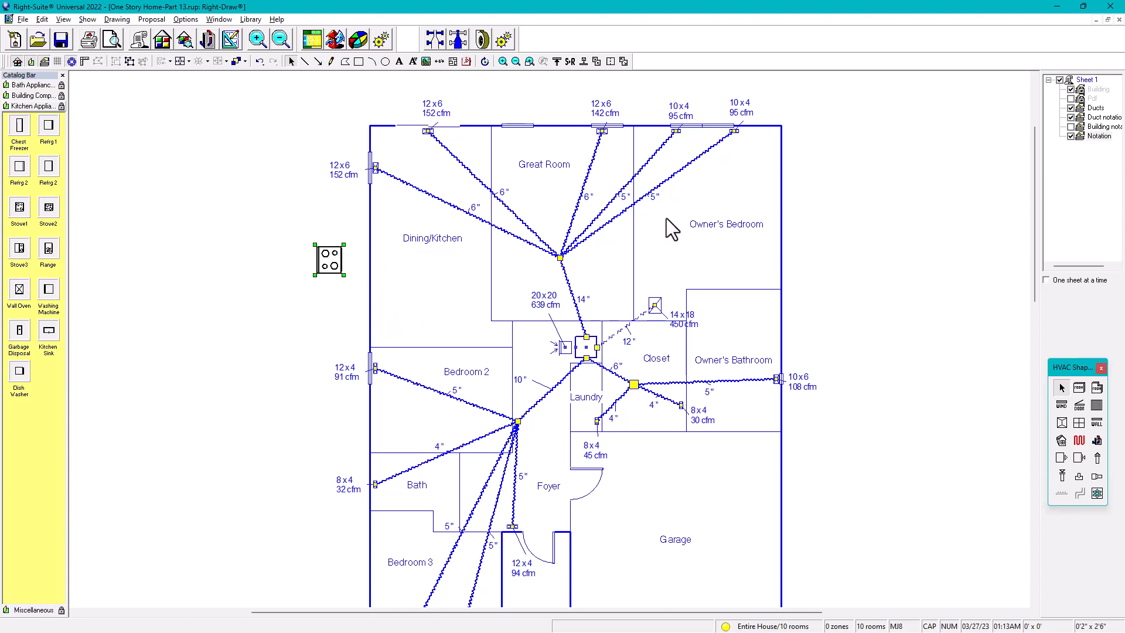
pyautogui.click(1071, 99)
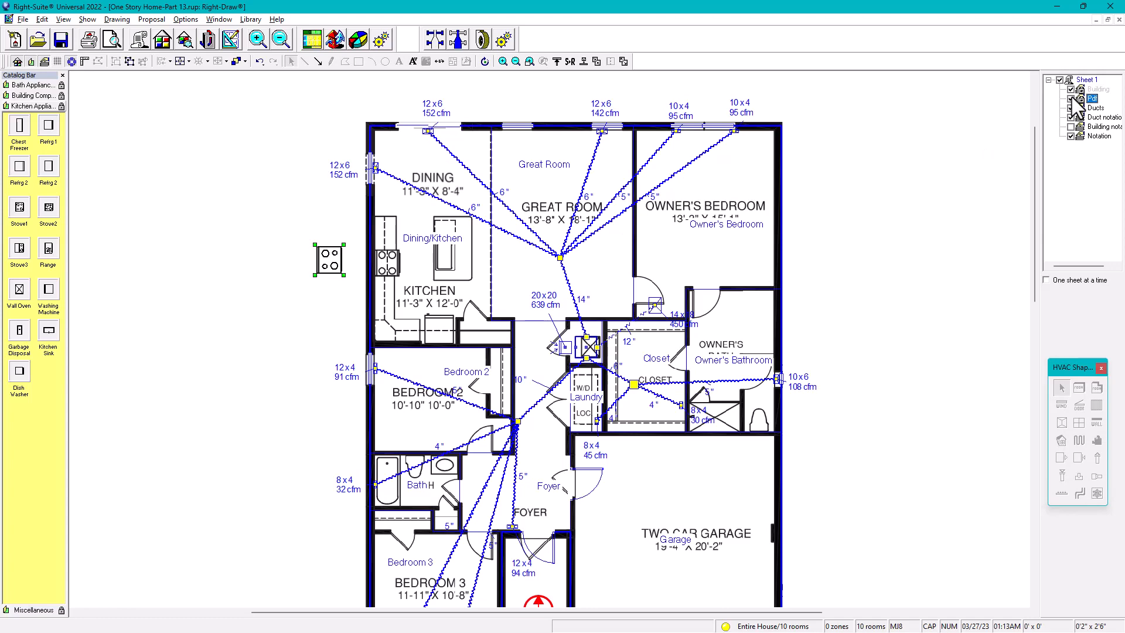
pyautogui.click(1071, 99)
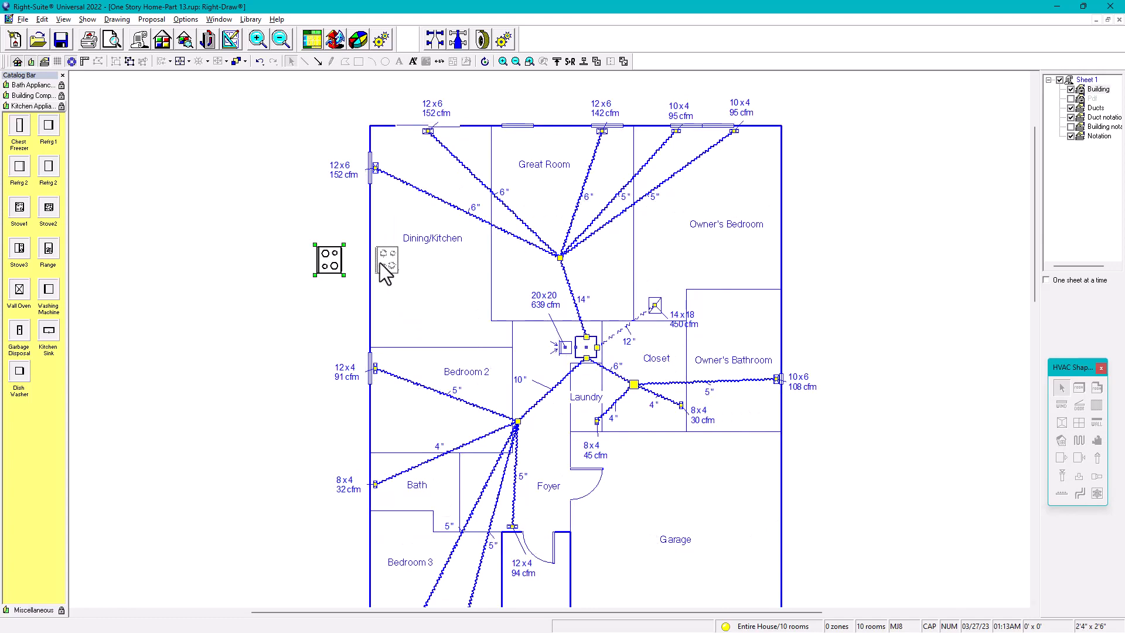
pyautogui.moveTo(378, 271); pyautogui.dragTo(377, 269)
# Step: Try resizing and rotating a copy of the stove outside the house, and delete that copy
pyautogui.keyDown('ctrl'); pyautogui.moveTo(280, 265); pyautogui.dragTo(281, 266); pyautogui.keyUp('ctrl')
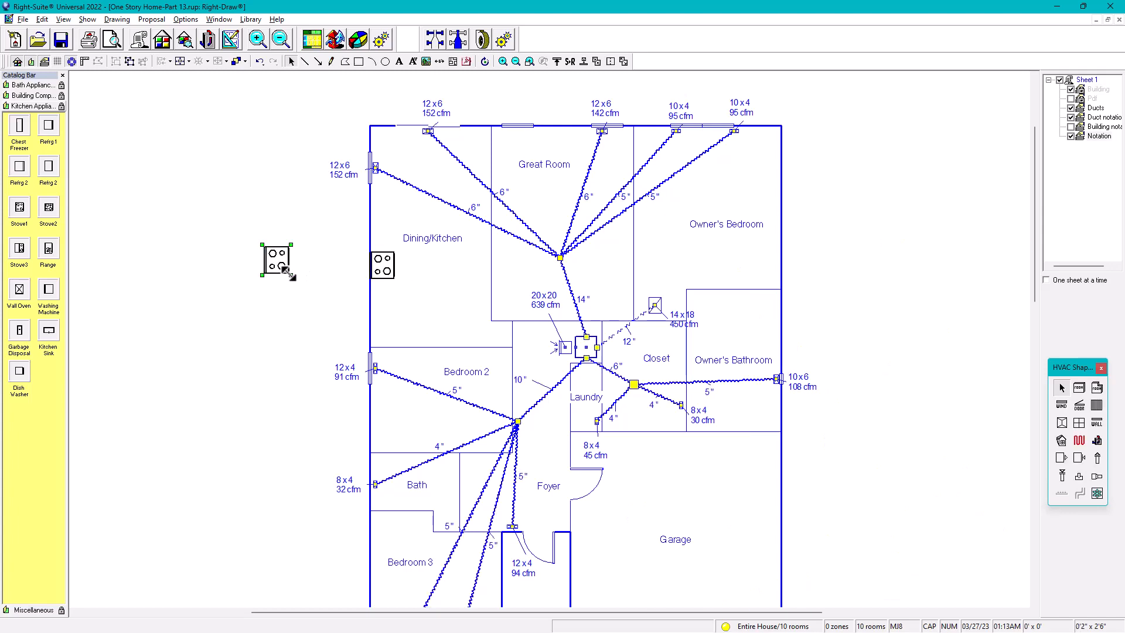
pyautogui.moveTo(291, 275)
pyautogui.mouseDown()
pyautogui.moveTo(340, 317)
pyautogui.moveTo(329, 322)
pyautogui.moveTo(293, 274)
pyautogui.mouseUp()
pyautogui.click(484, 61)
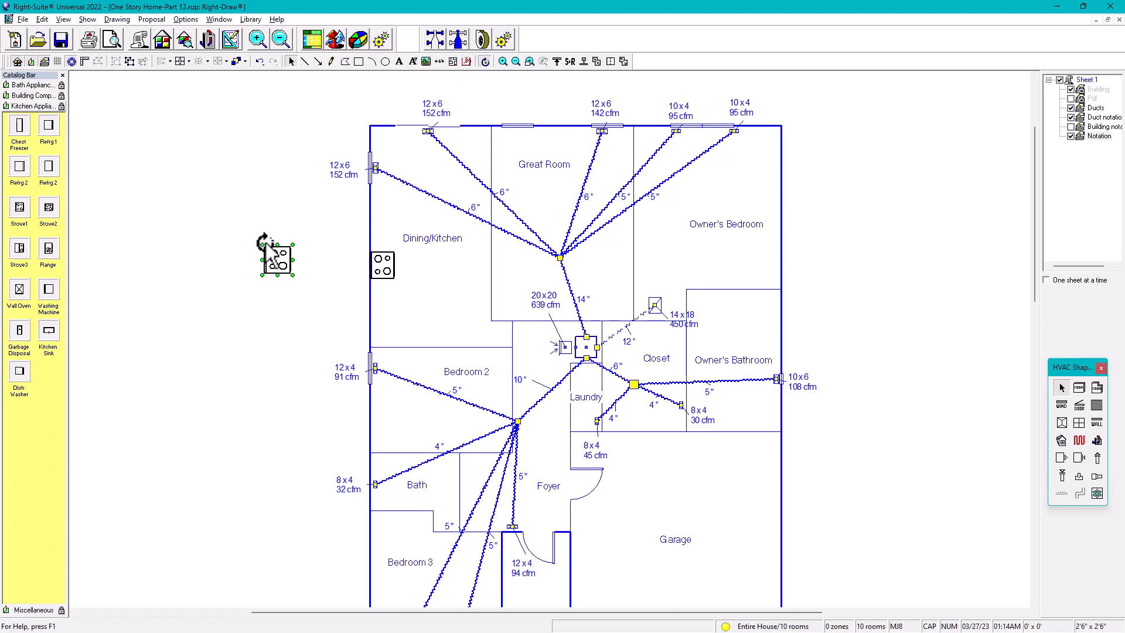
pyautogui.moveTo(265, 243); pyautogui.dragTo(292, 245)
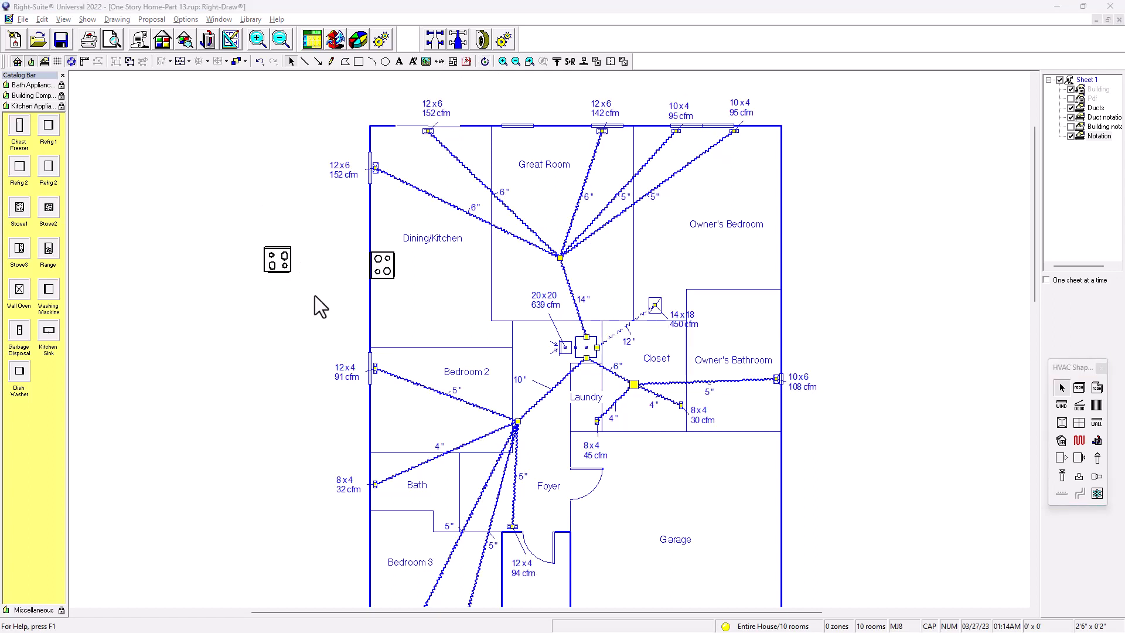
pyautogui.click(274, 261)
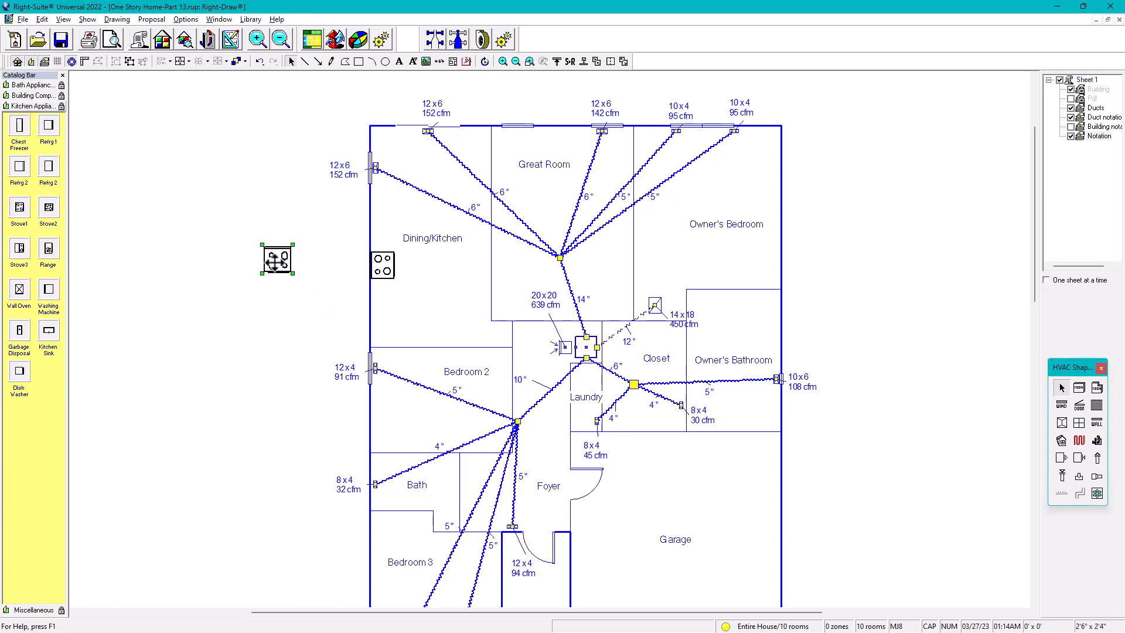
pyautogui.press('Delete')
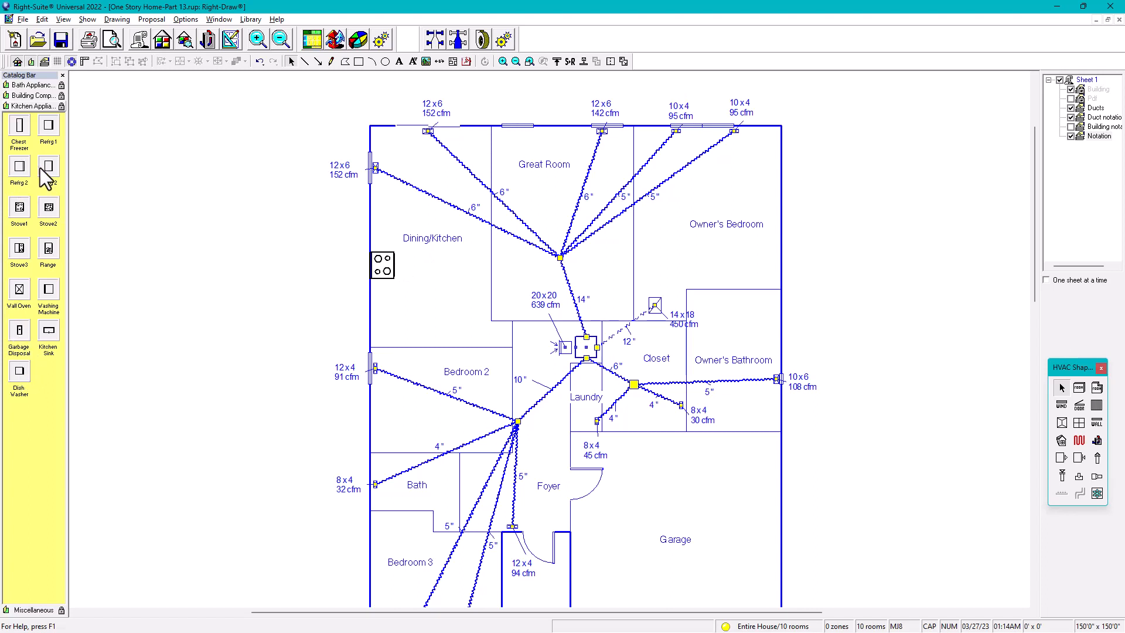
# Step: Insert the first refrigerator symbol near the Dining/Kitchen's Bedroom 2 wall and rotate it a quarter turn
pyautogui.click(46, 127)
pyautogui.click(429, 320)
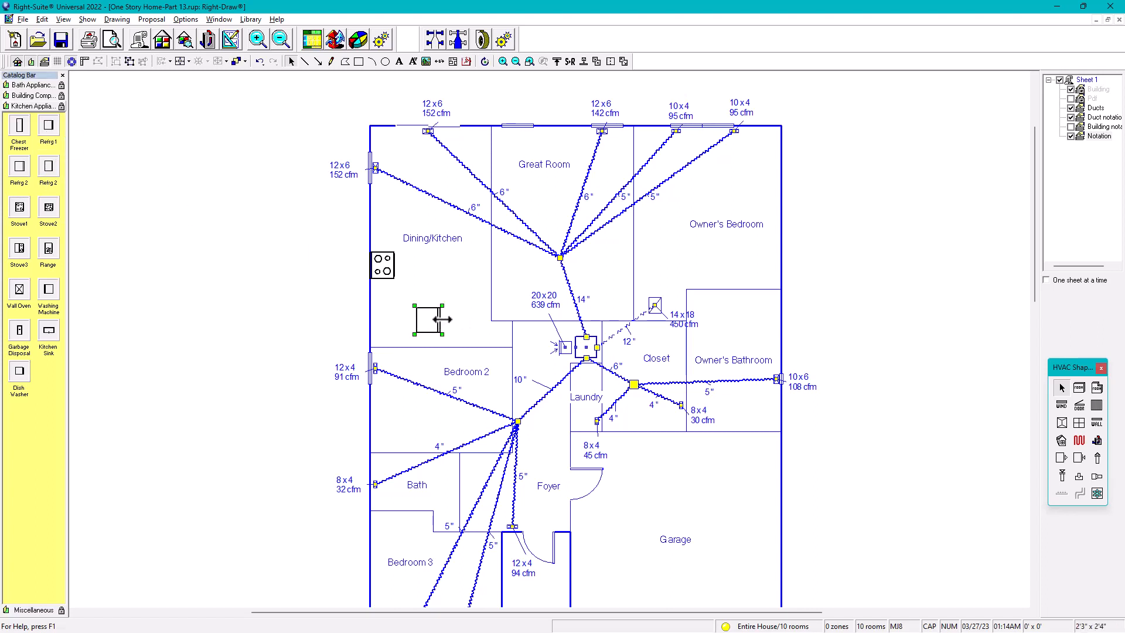
pyautogui.click(484, 61)
pyautogui.moveTo(413, 306); pyautogui.dragTo(441, 311)
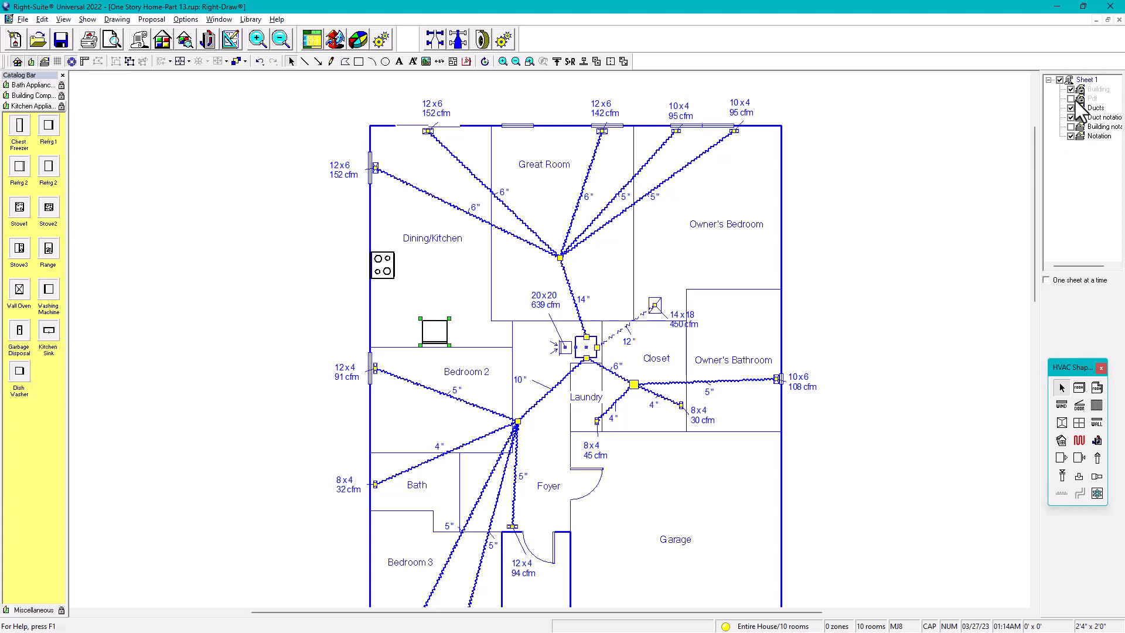
# Step: Check the refrigerator against the PDF plan layer, hide that layer again, and set the refrigerator against the Bedroom 2 wall
pyautogui.click(1095, 89)
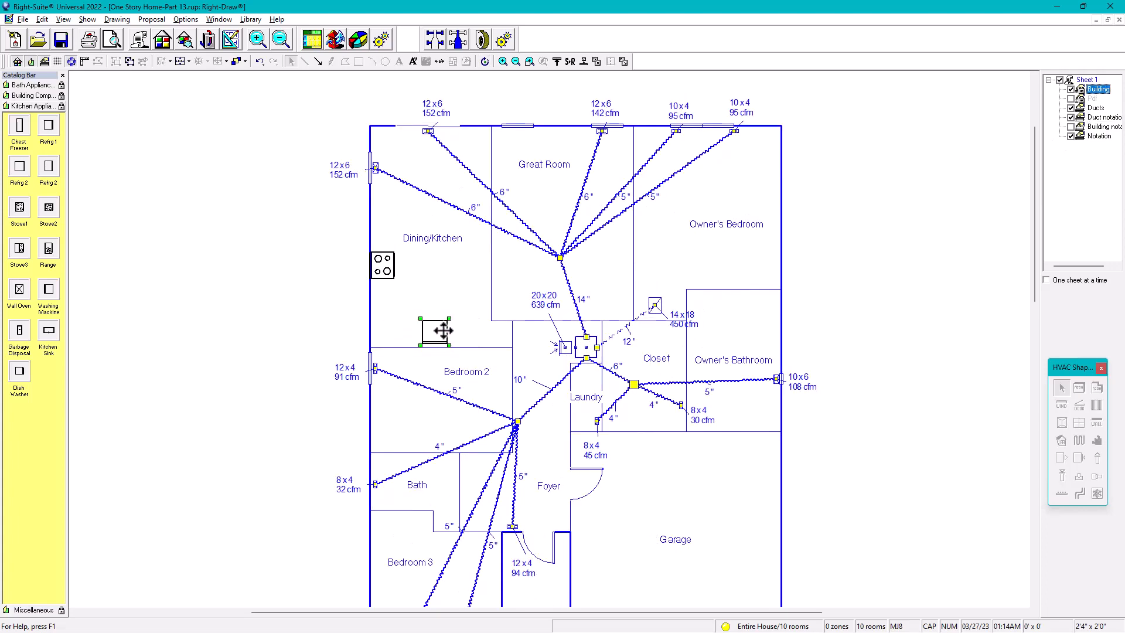
pyautogui.click(1071, 98)
pyautogui.scroll(2, 437, 345)
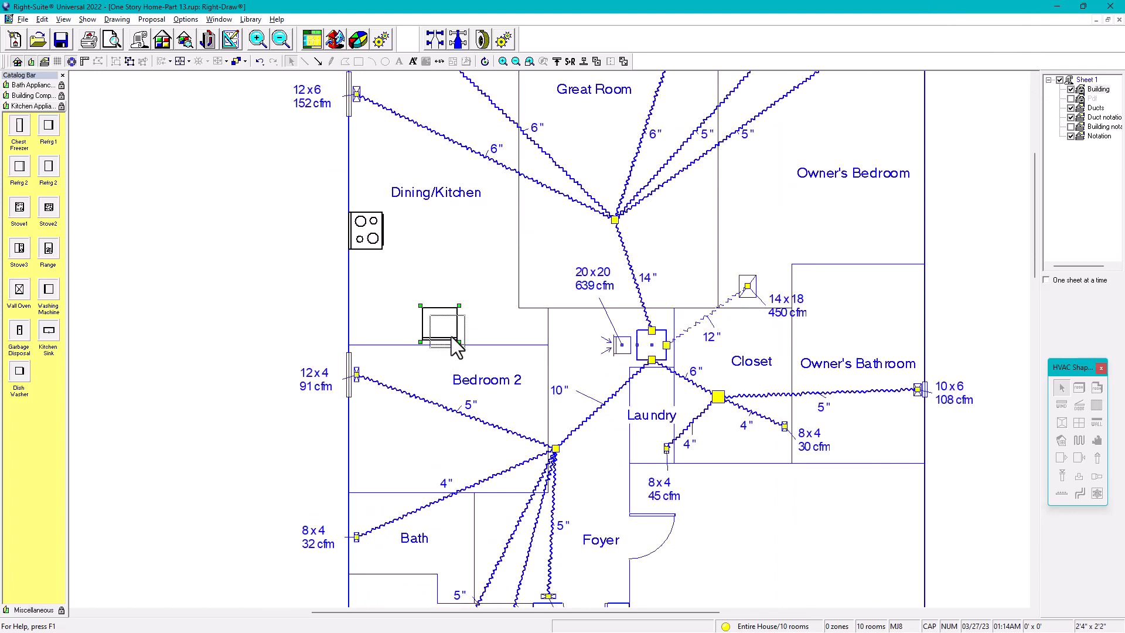
pyautogui.moveTo(451, 336); pyautogui.dragTo(451, 336)
pyautogui.click(296, 318)
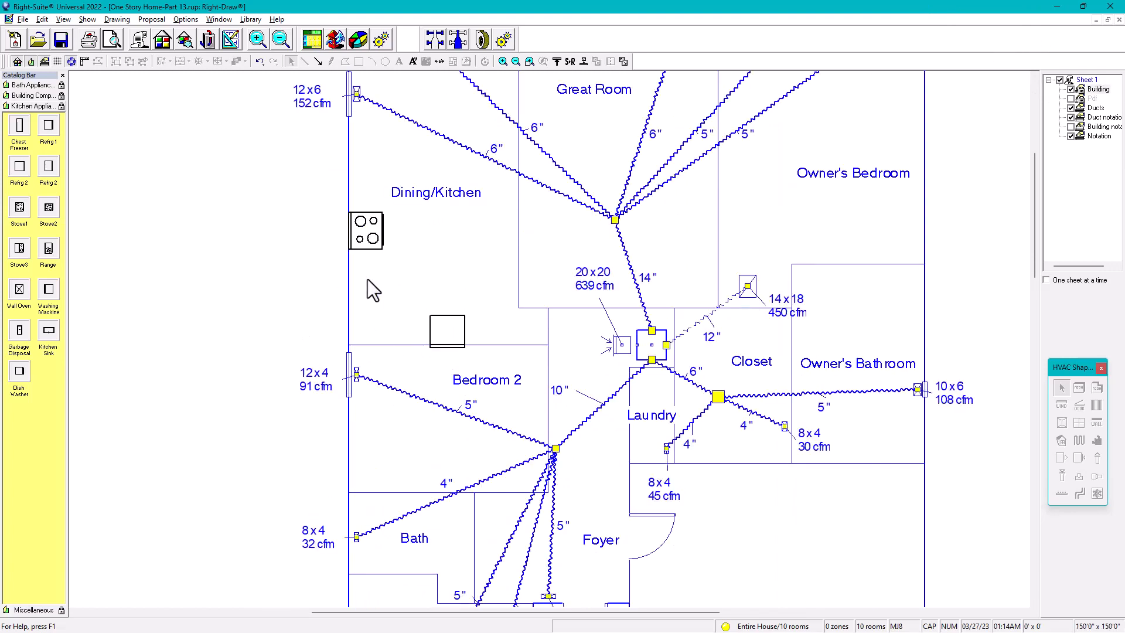
pyautogui.scroll(-2, 367, 279)
pyautogui.moveTo(336, 254); pyautogui.dragTo(317, 266, button='middle')
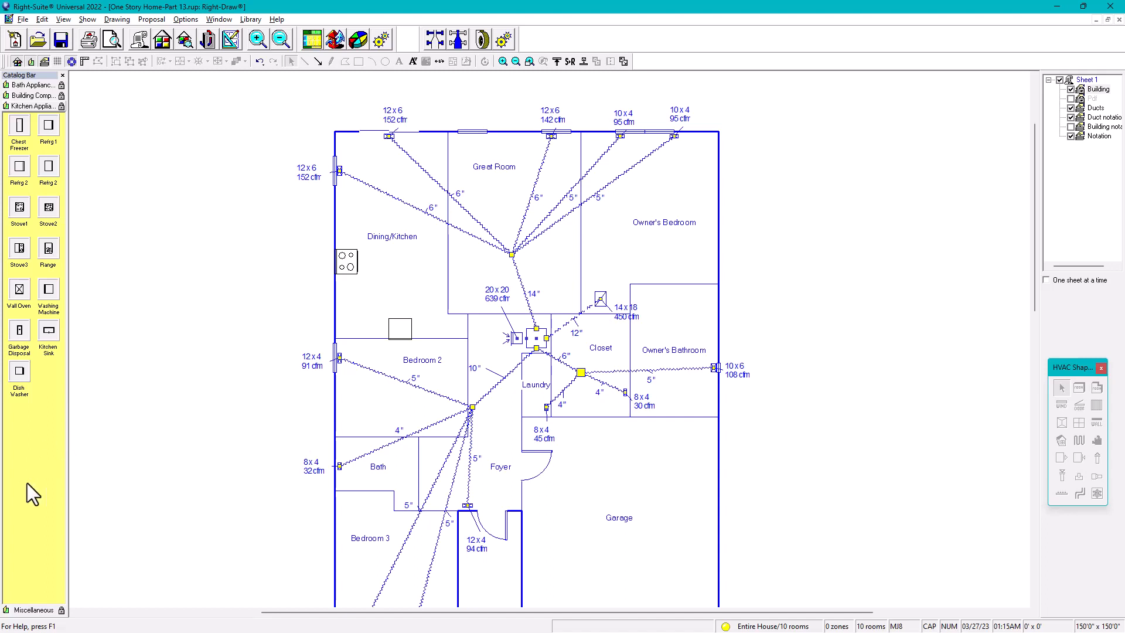
# Step: Open the Indoor Furniture.cat shape catalog from the Wrightsoft HVAC Data folder
pyautogui.rightClick(34, 447)
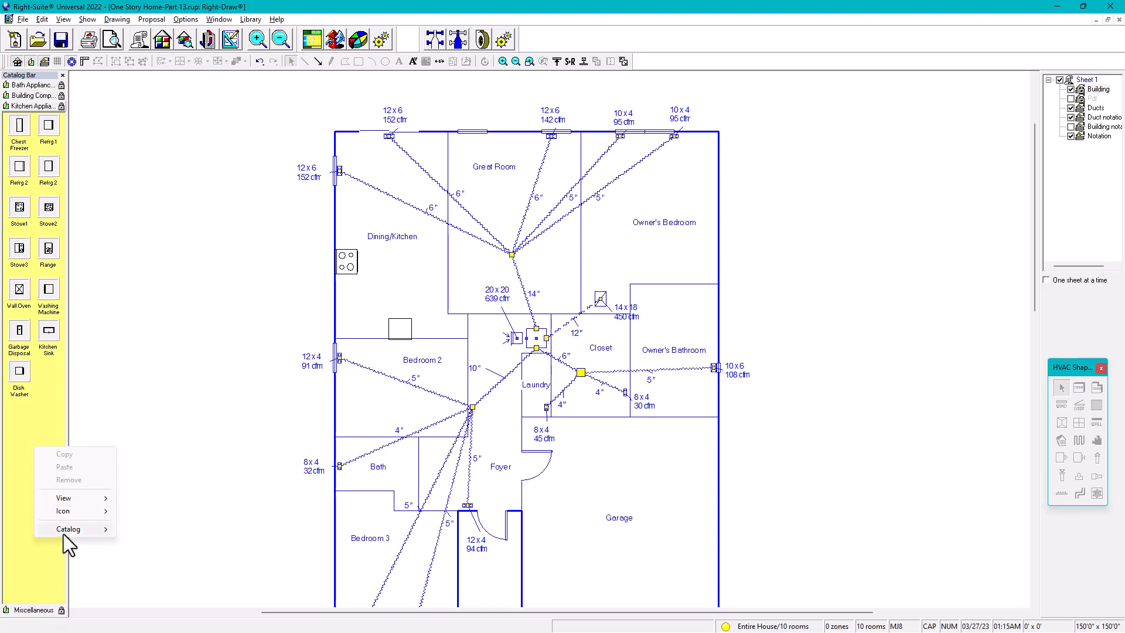
pyautogui.moveTo(70, 533)
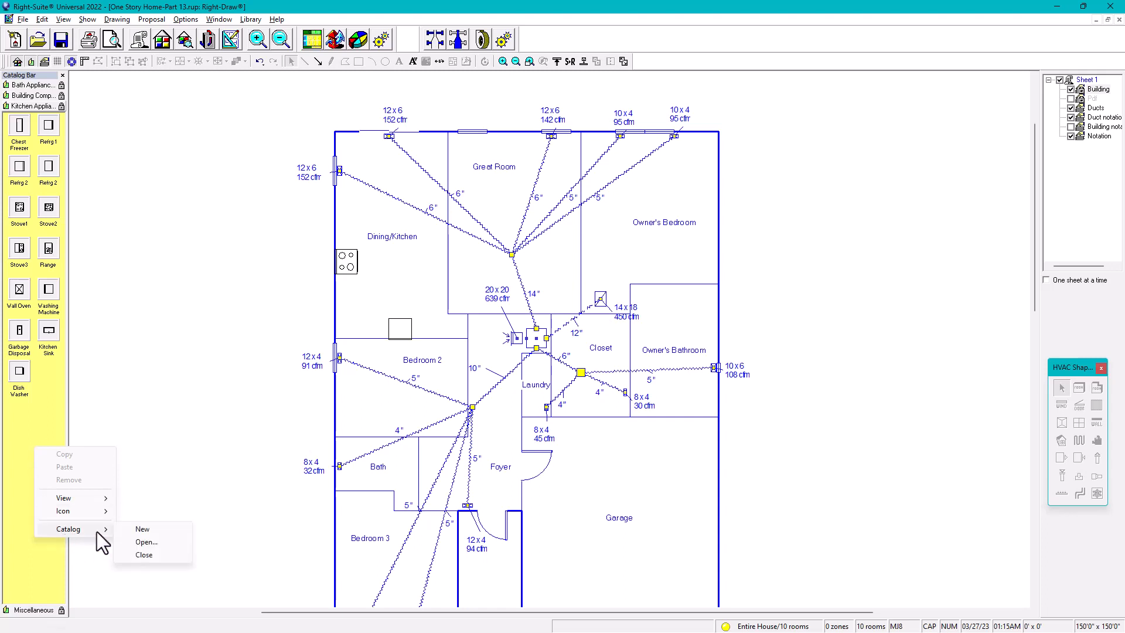
pyautogui.click(144, 542)
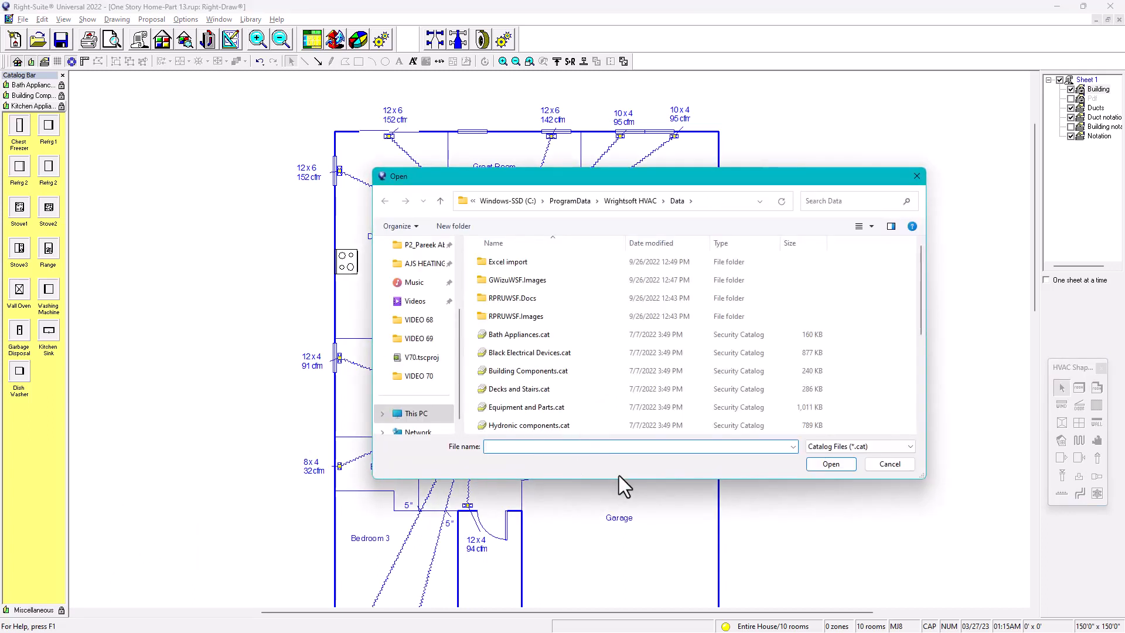
pyautogui.moveTo(623, 477); pyautogui.dragTo(626, 567)
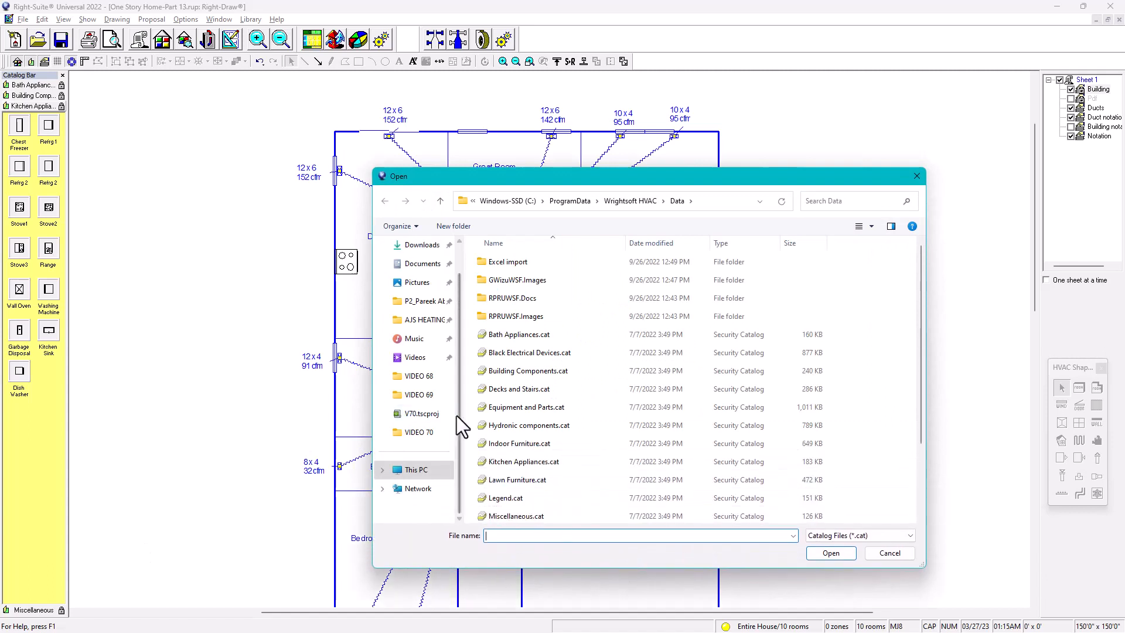
pyautogui.scroll(1, 459, 392)
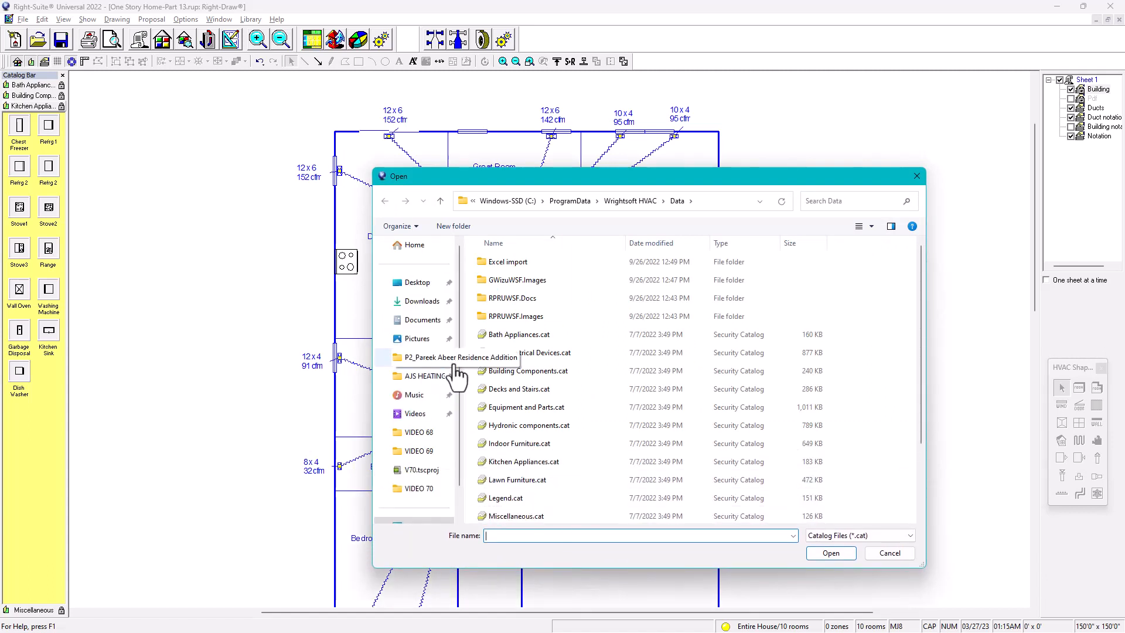
pyautogui.scroll(-1, 451, 386)
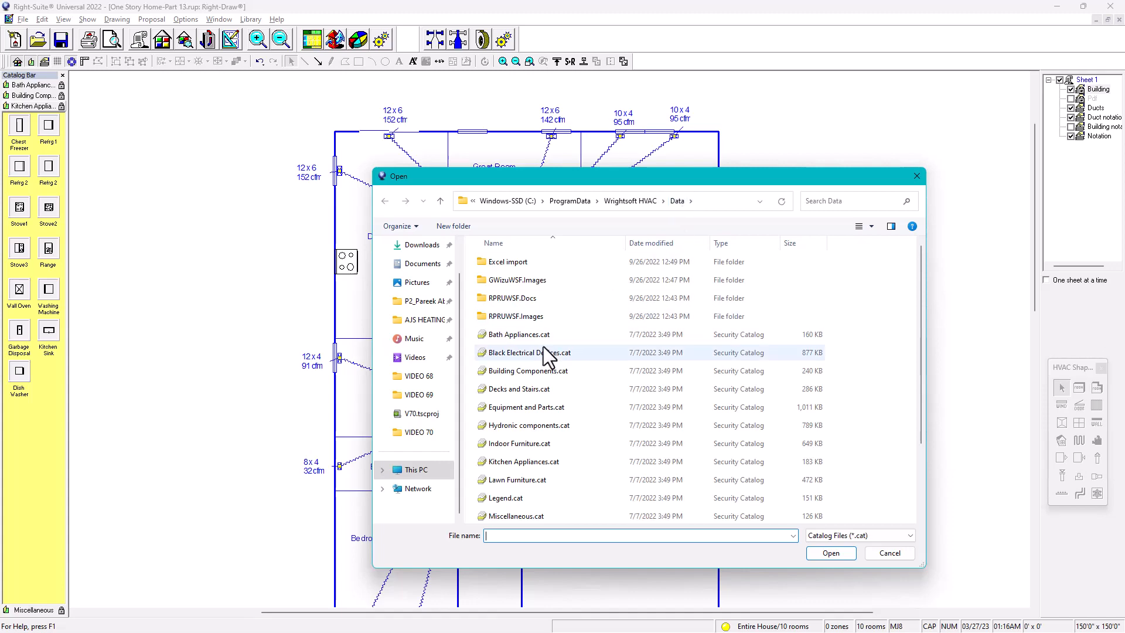
pyautogui.scroll(-2, 543, 347)
pyautogui.scroll(2, 543, 353)
pyautogui.scroll(-1, 544, 353)
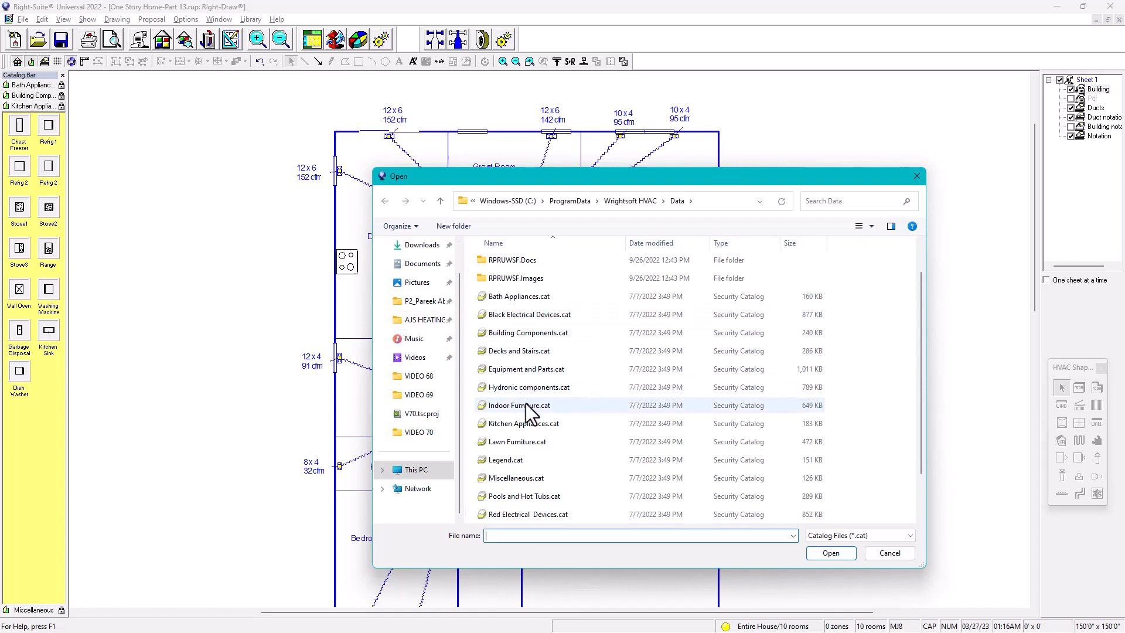
pyautogui.click(515, 406)
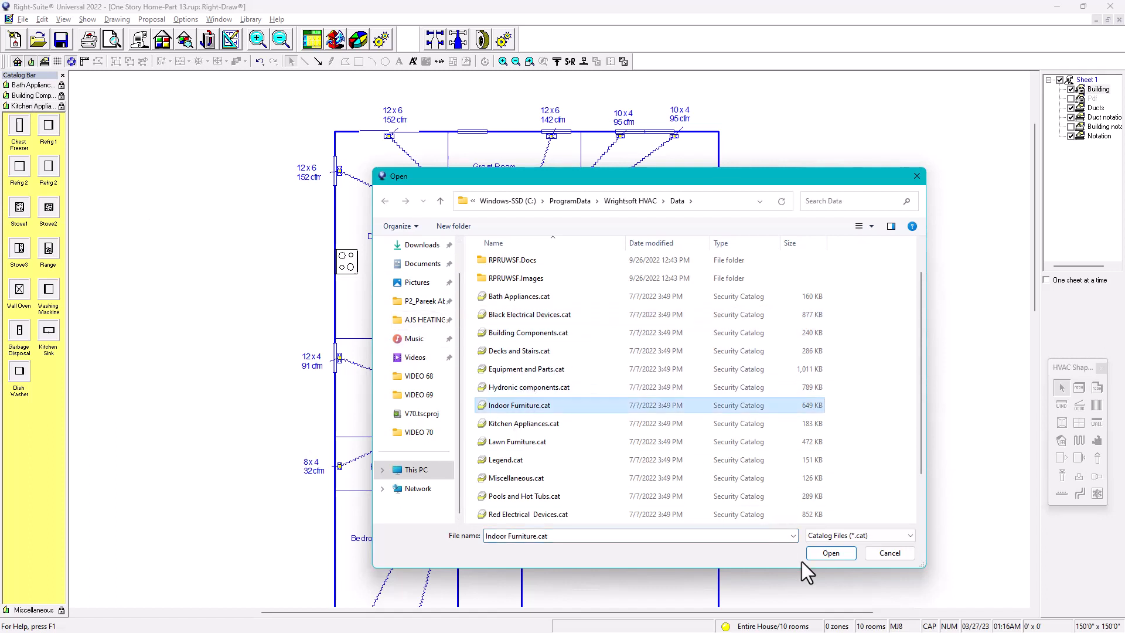
pyautogui.click(826, 553)
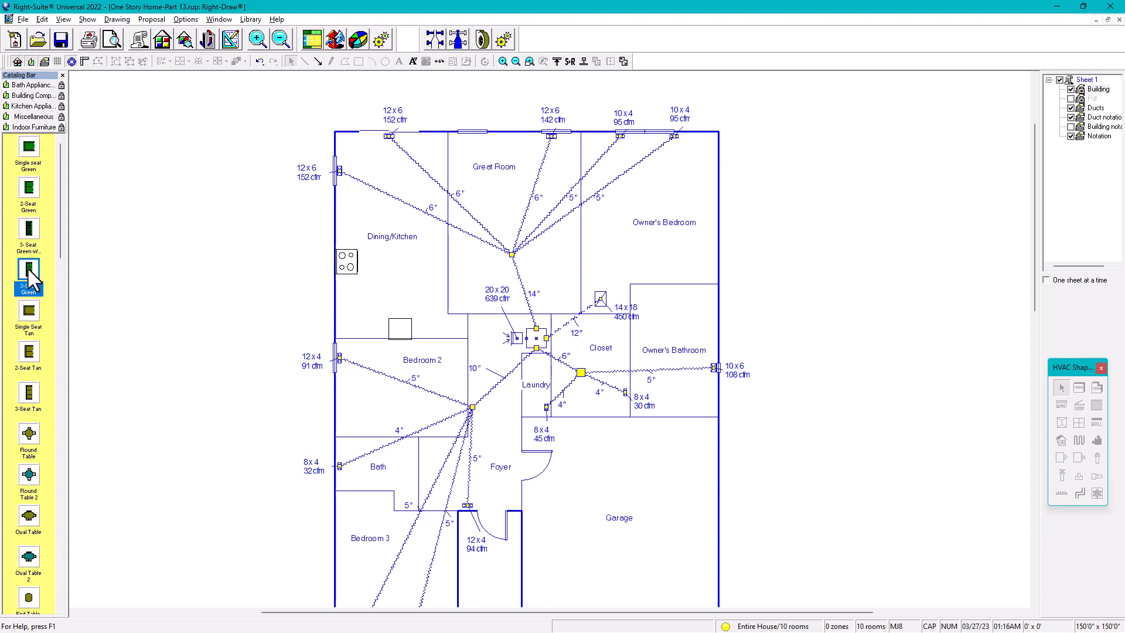
# Step: Try placing green three-seat sofas on the floor plan, and delete the one dropped in the Owner's Bedroom
pyautogui.moveTo(25, 269); pyautogui.dragTo(497, 202)
pyautogui.moveTo(26, 267); pyautogui.dragTo(311, 240)
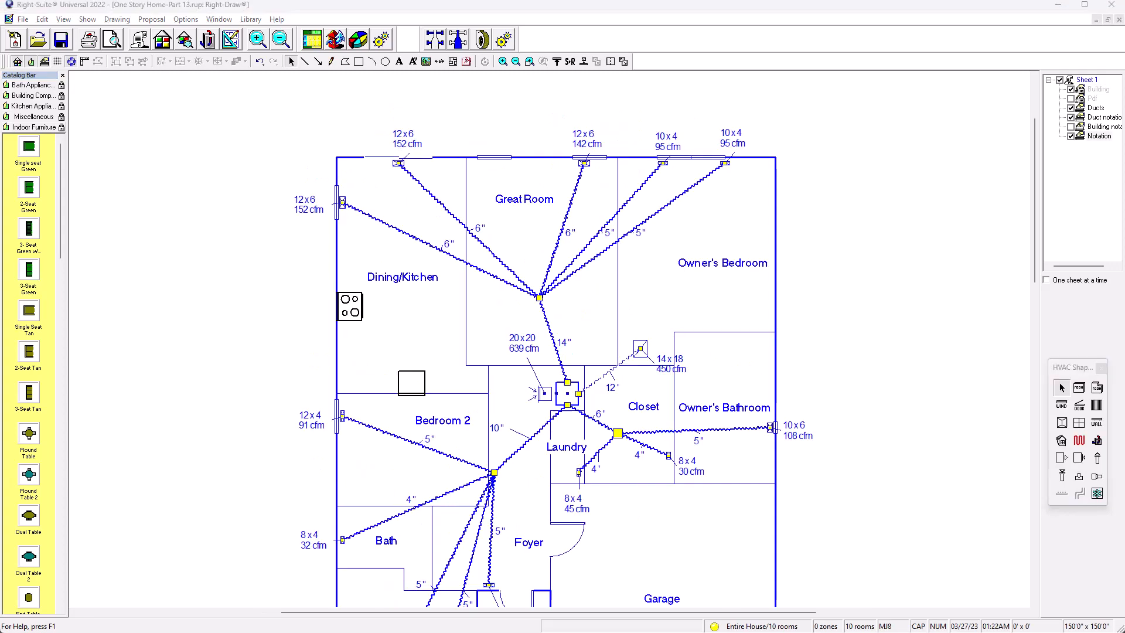
pyautogui.moveTo(34, 229); pyautogui.dragTo(714, 216)
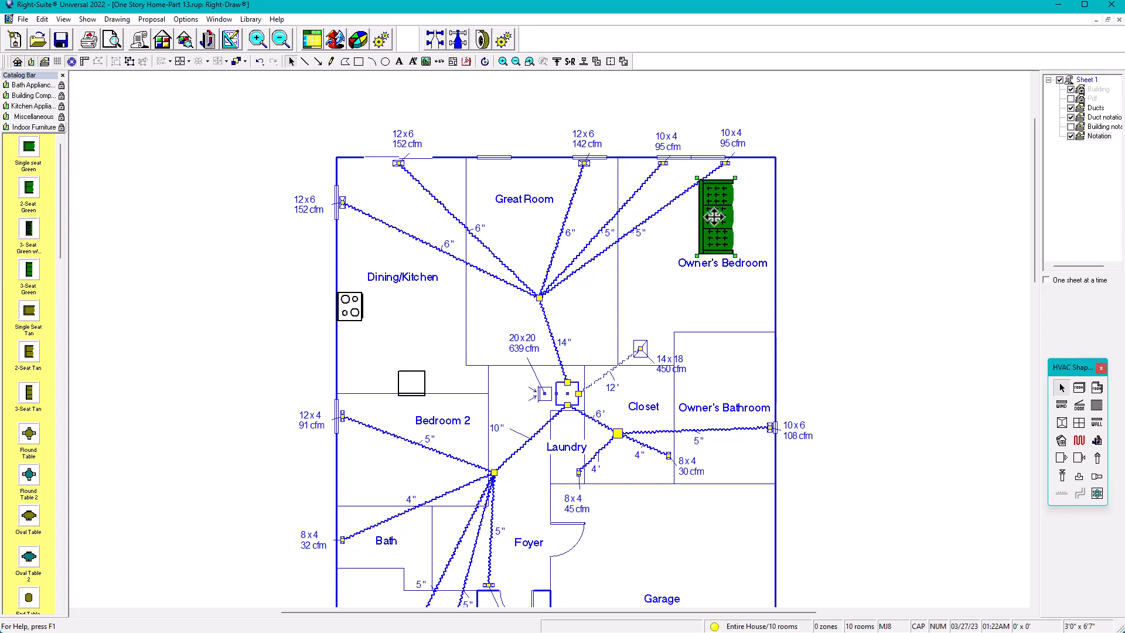
pyautogui.press('Delete')
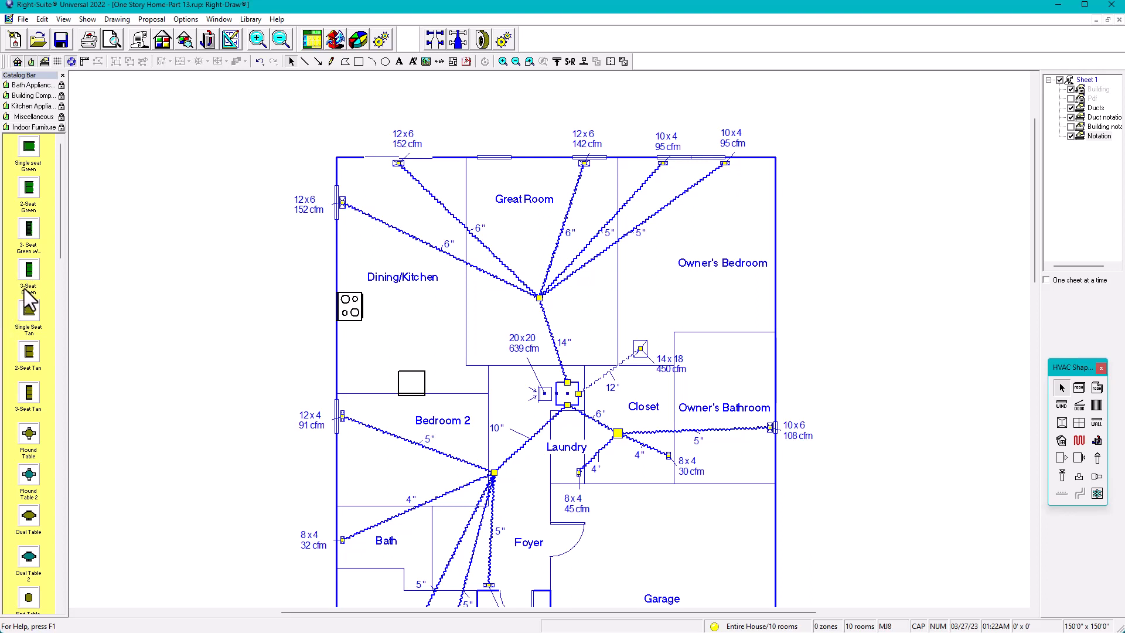
# Step: Insert the 3-Seat Green sofa, rotate it a quarter turn, and move it into the Great Room near the exterior wall
pyautogui.click(28, 269)
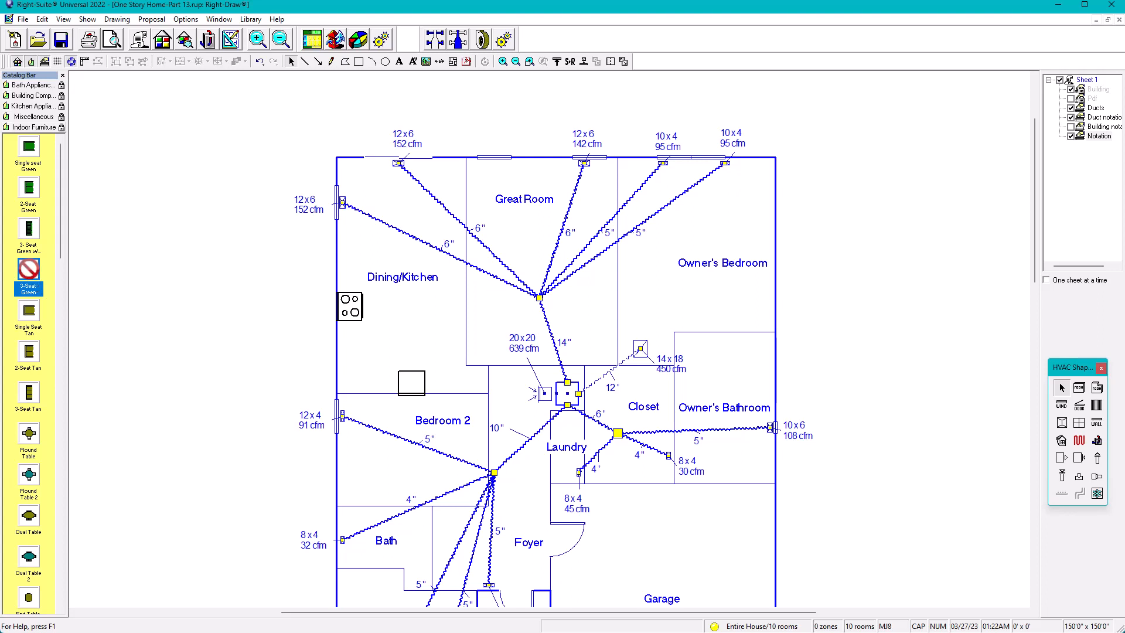
pyautogui.moveTo(27, 268); pyautogui.dragTo(733, 208)
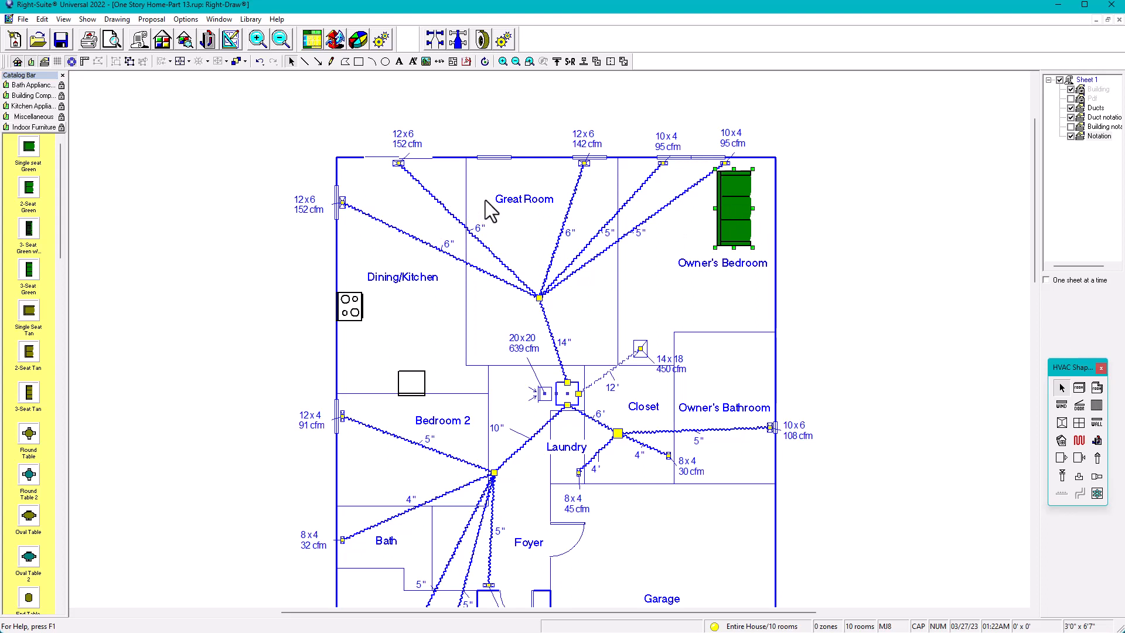
pyautogui.click(484, 60)
pyautogui.moveTo(715, 167); pyautogui.dragTo(785, 185)
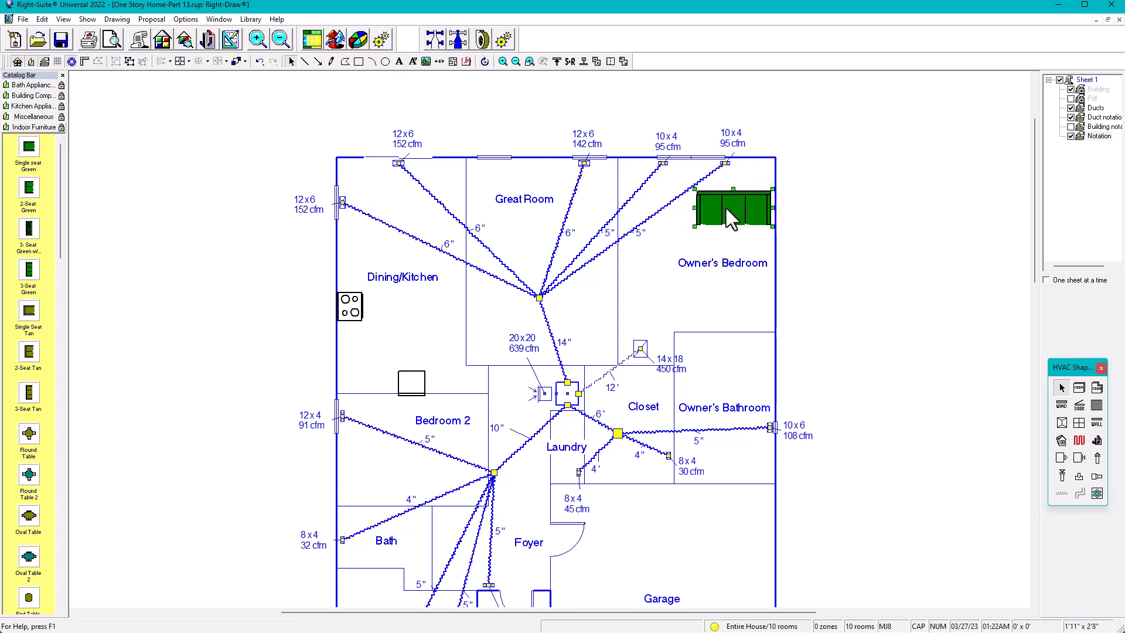
pyautogui.moveTo(728, 207); pyautogui.dragTo(545, 181)
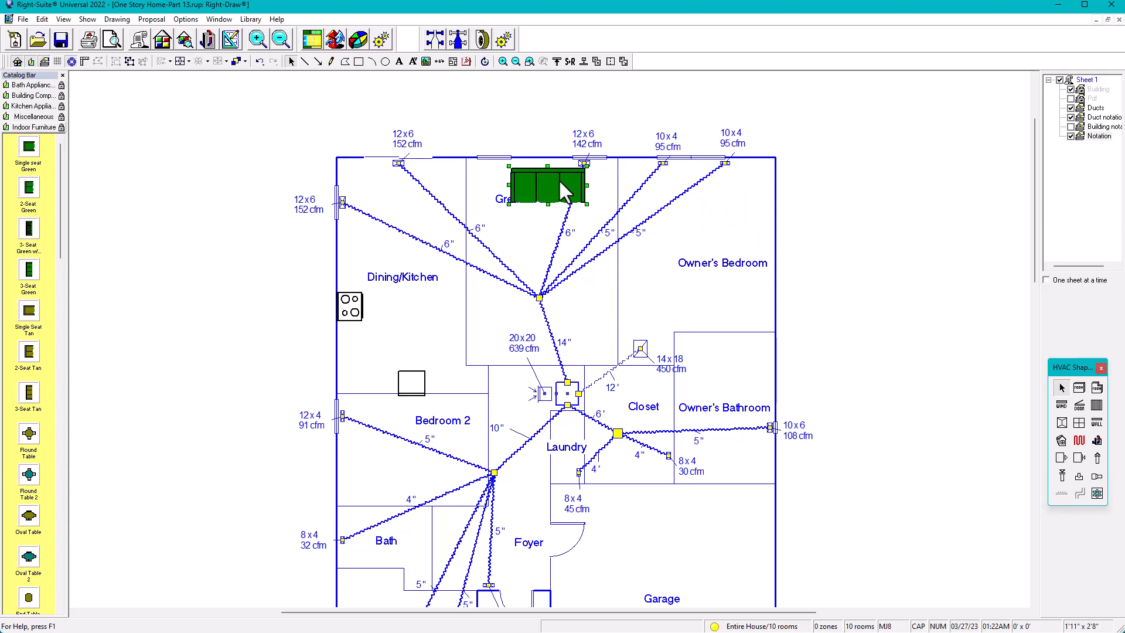
# Step: Shrink the sofa to about 6'6" by 2'8" and set it against the Great Room's exterior wall between the windows
pyautogui.scroll(2, 560, 175)
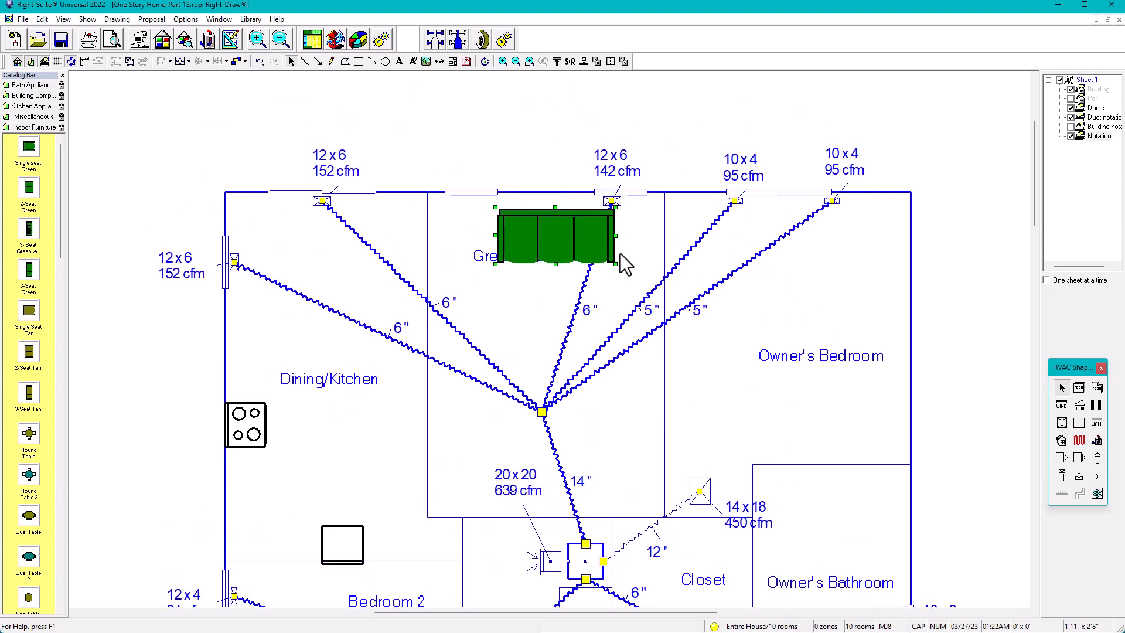
pyautogui.moveTo(615, 264); pyautogui.dragTo(551, 210)
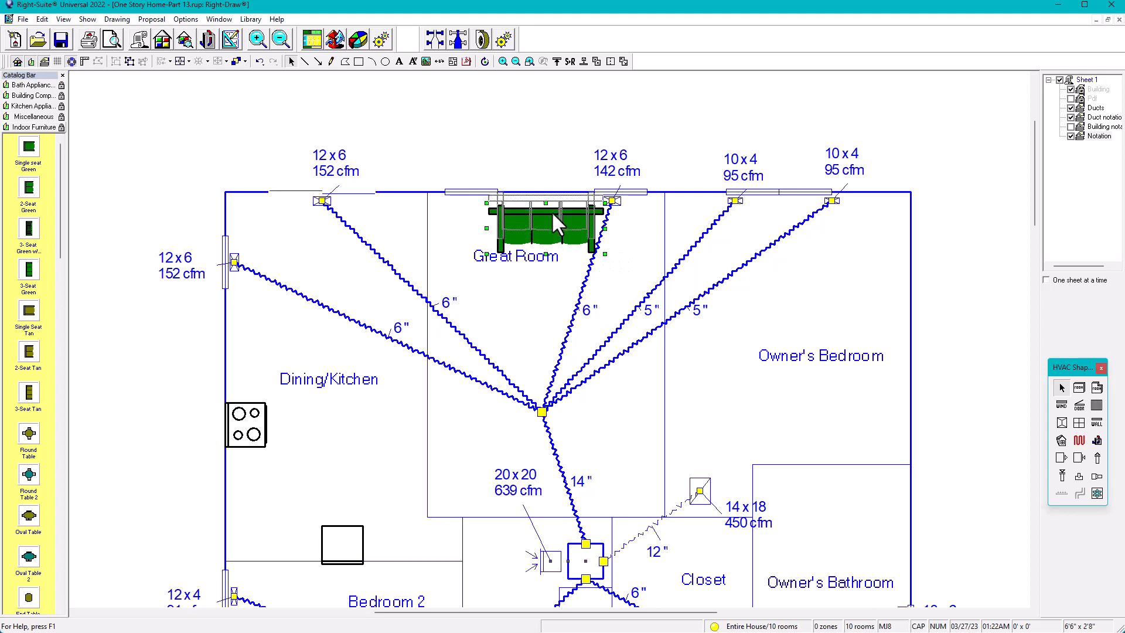
pyautogui.click(518, 103)
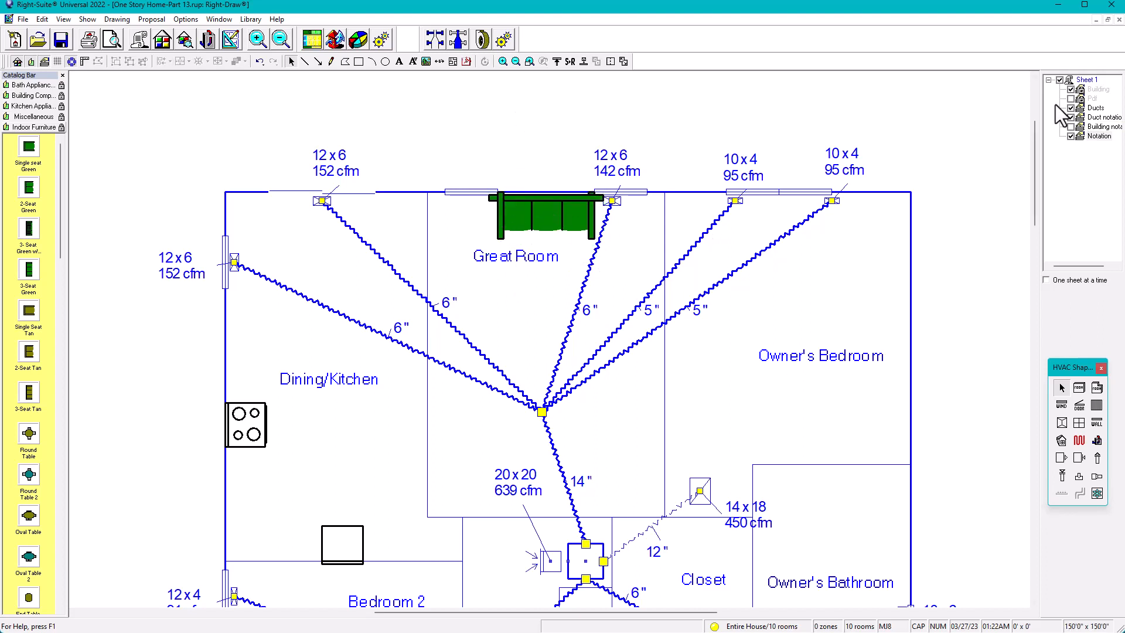
# Step: Unlock the Building layer to move the Great Room label below the sofa, and lock that layer again with the Ducts layer active
pyautogui.click(1080, 90)
pyautogui.click(529, 289)
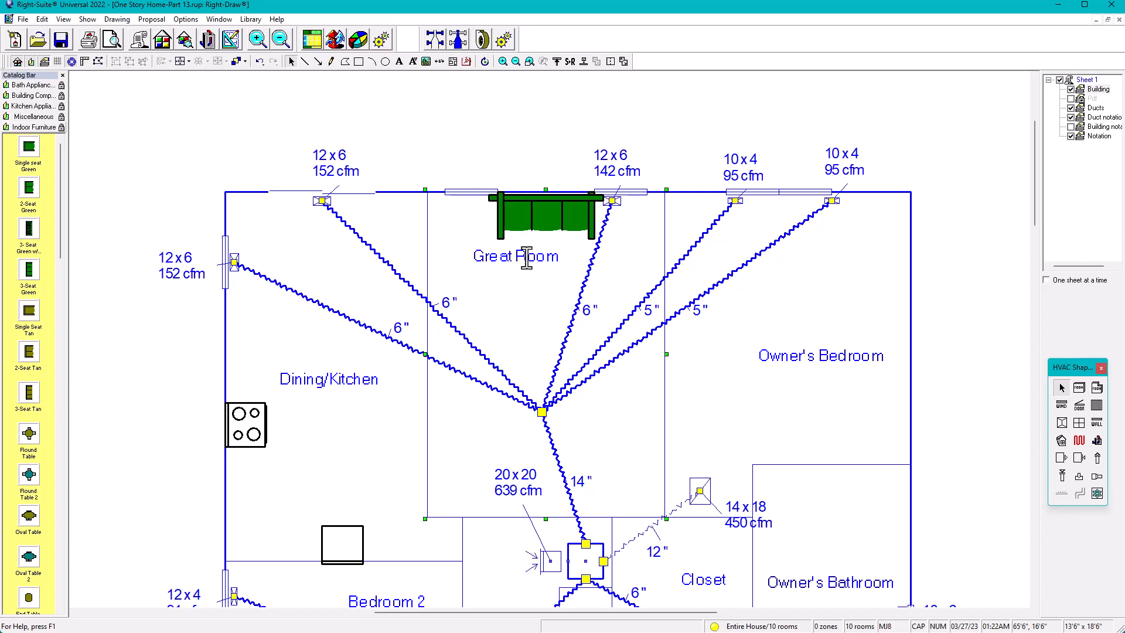
pyautogui.moveTo(526, 260); pyautogui.dragTo(530, 312)
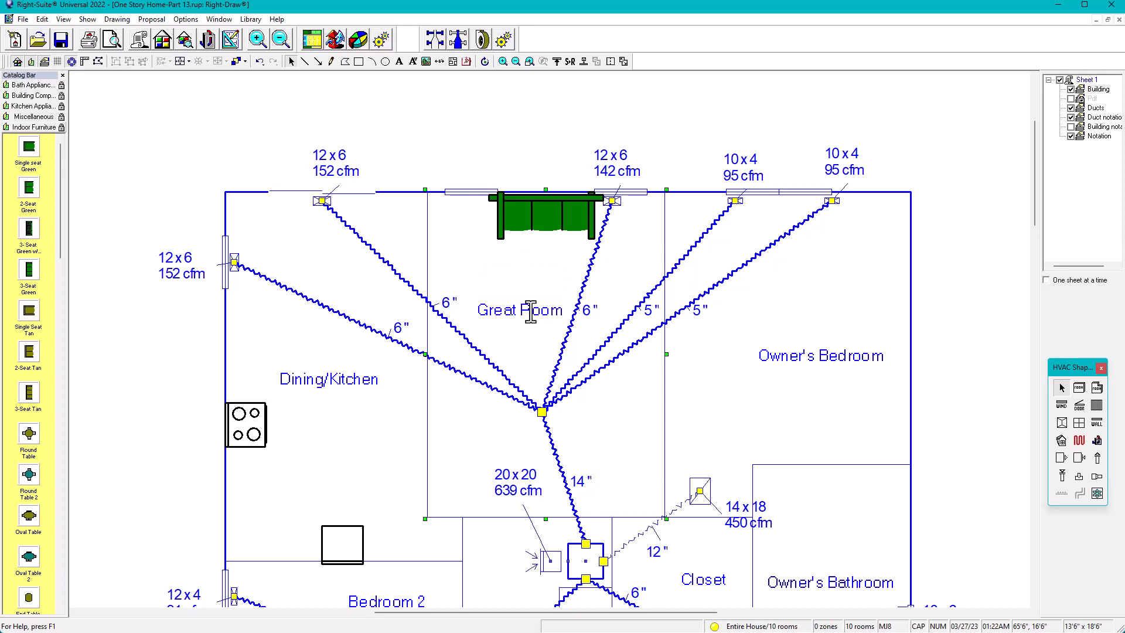
pyautogui.click(1081, 91)
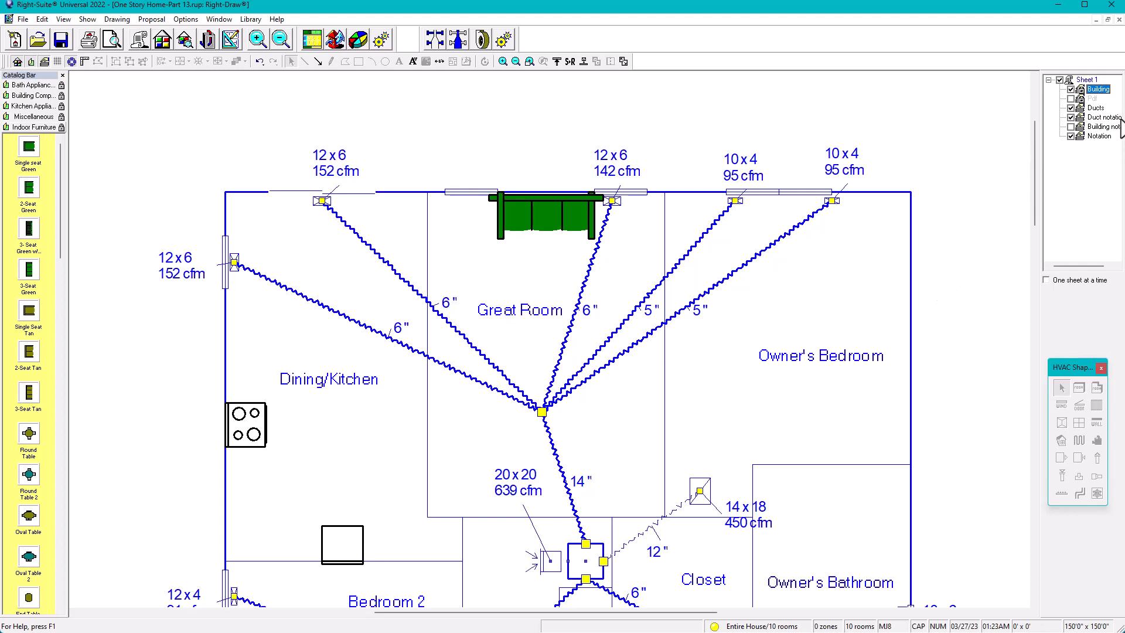
pyautogui.click(1076, 109)
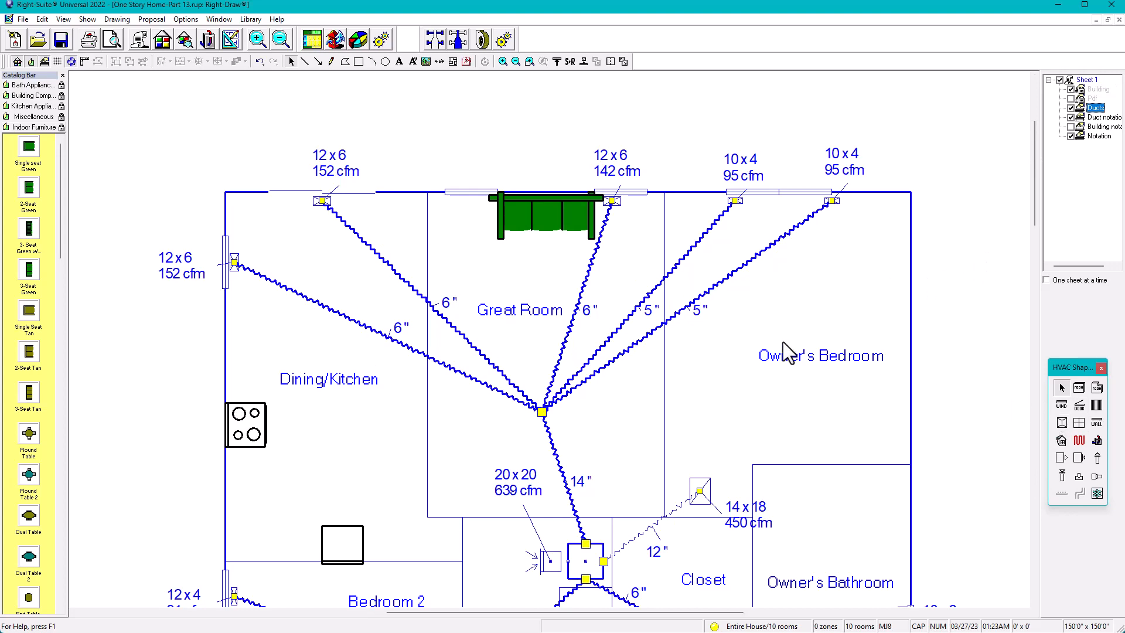
# Step: Insert the Double Bed 2 symbol outside the Owner's Bedroom exterior wall and resize it to about 4'6" by 4'8"
pyautogui.scroll(-3, 783, 354)
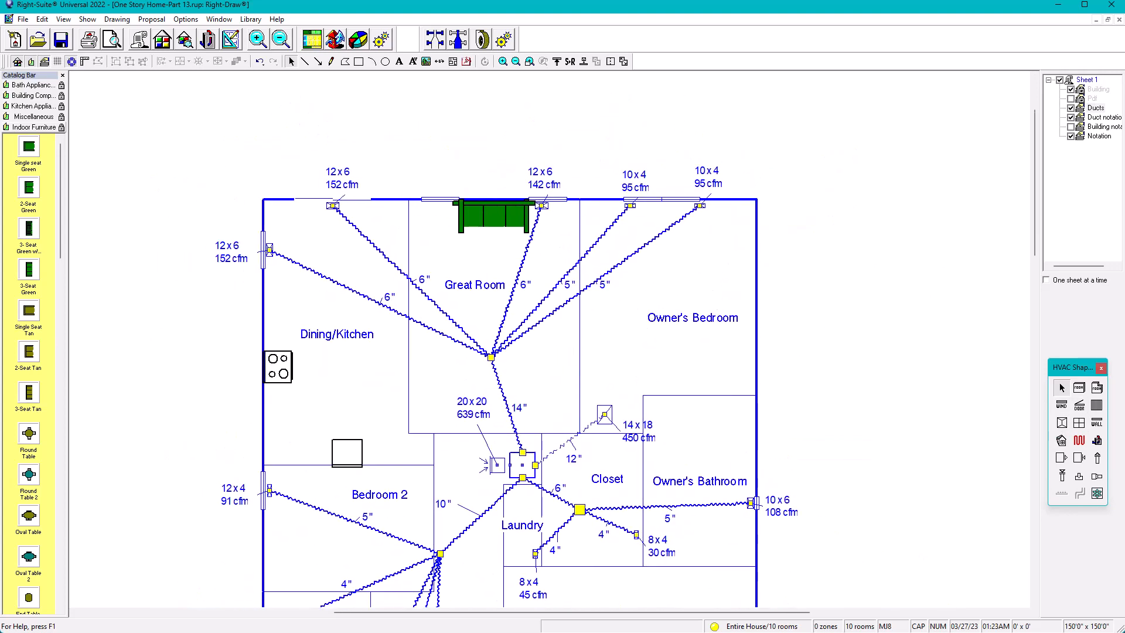
pyautogui.scroll(-5, 50, 238)
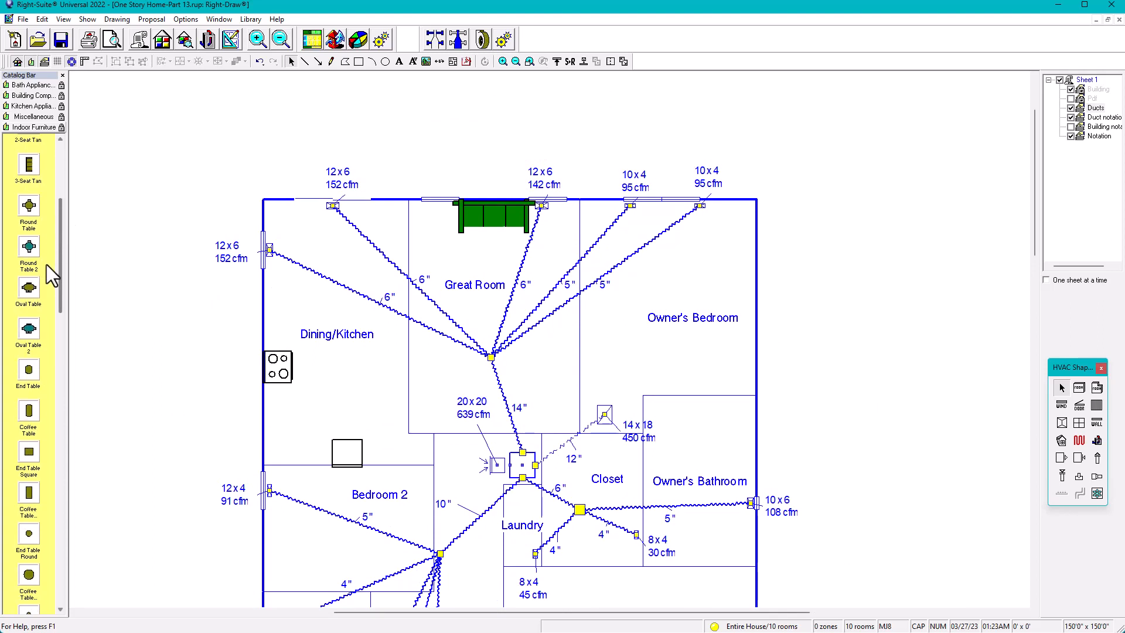
pyautogui.scroll(-3, 46, 338)
pyautogui.scroll(-10, 46, 339)
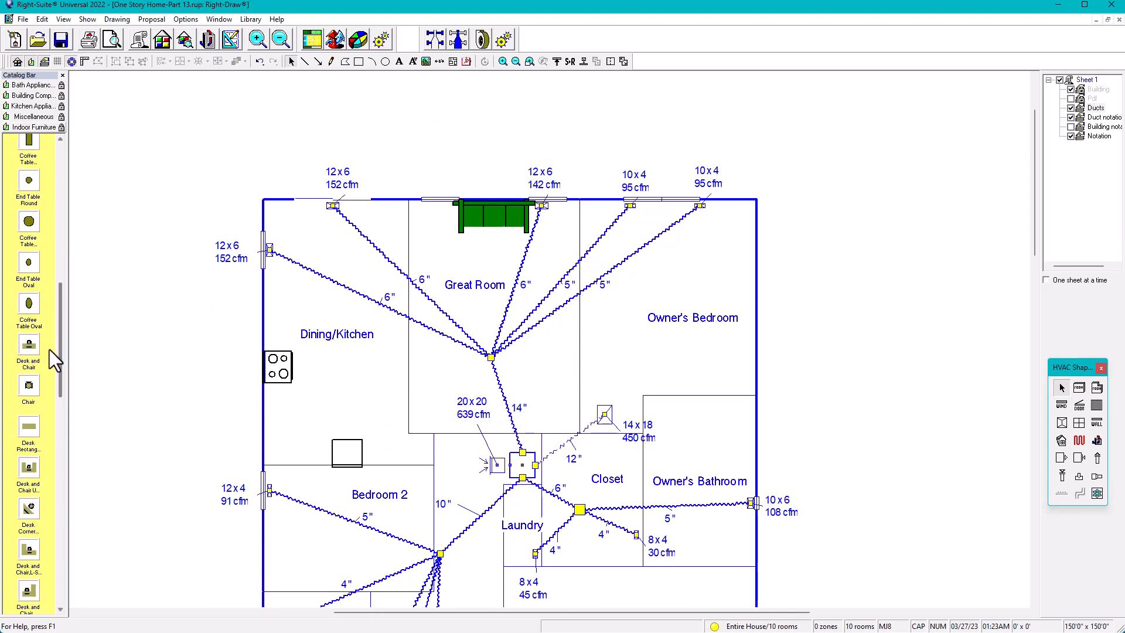
pyautogui.moveTo(58, 444); pyautogui.dragTo(62, 503)
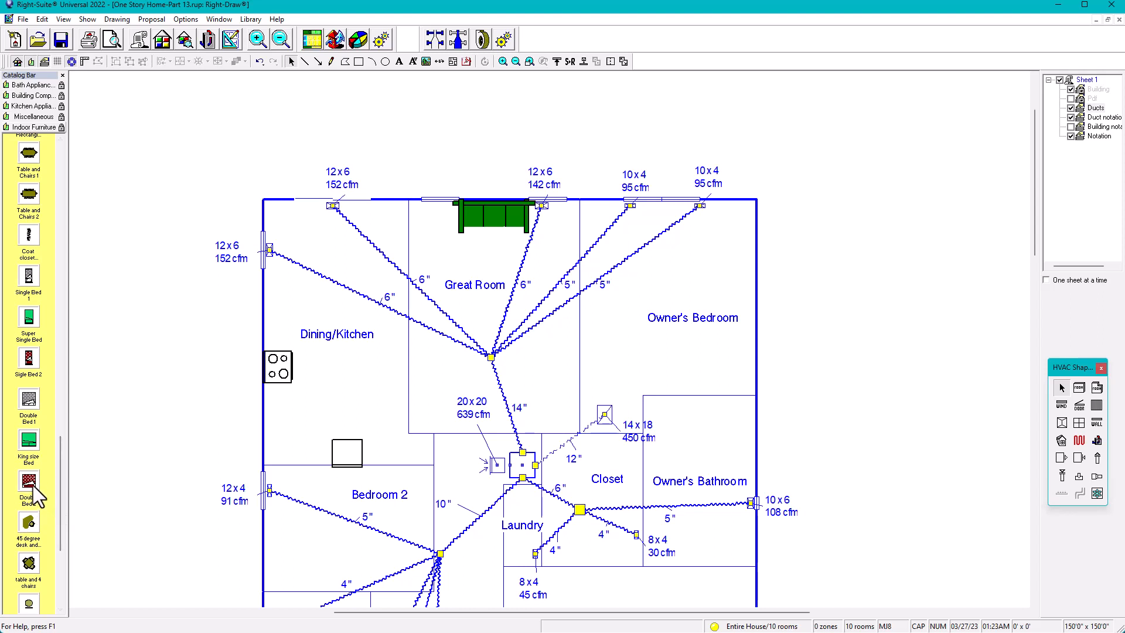
pyautogui.moveTo(33, 485); pyautogui.dragTo(808, 282)
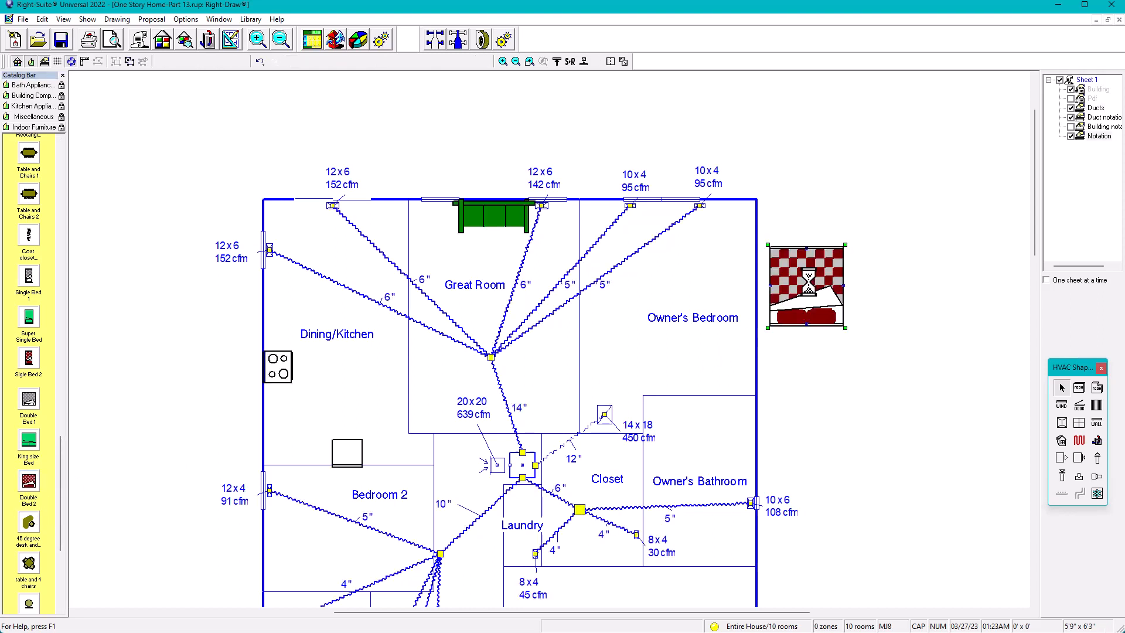
pyautogui.moveTo(844, 329); pyautogui.dragTo(915, 404)
pyautogui.hotkey('ctrl', 'z')
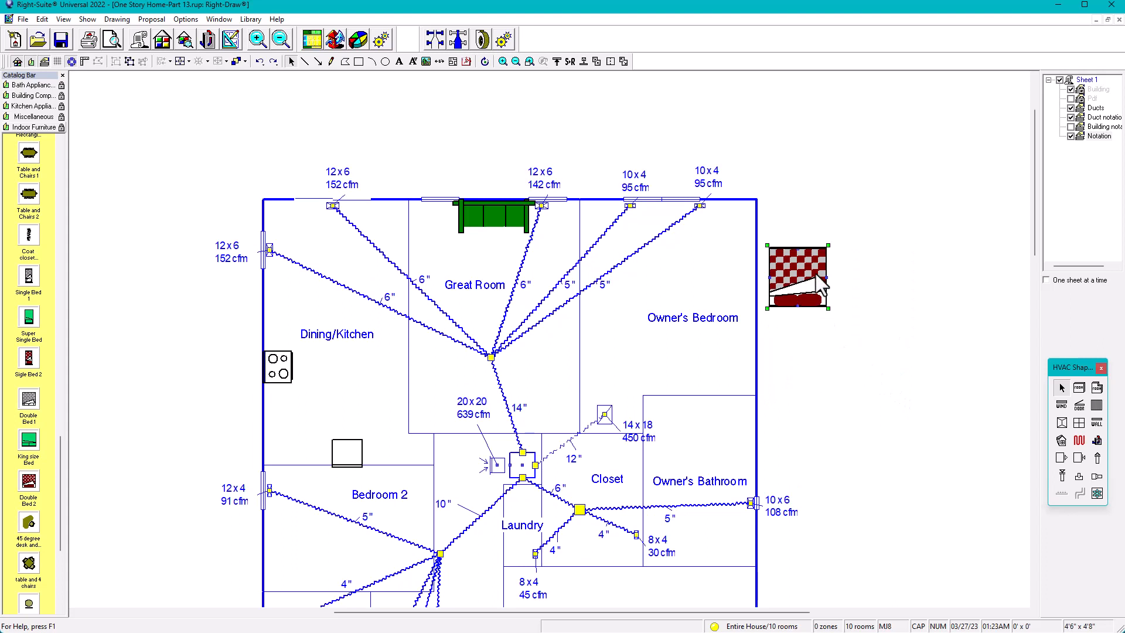
# Step: Rotate the bed a quarter turn and set it against the Owner's Bedroom exterior wall, clear of the room label
pyautogui.click(486, 61)
pyautogui.moveTo(798, 246); pyautogui.dragTo(769, 279)
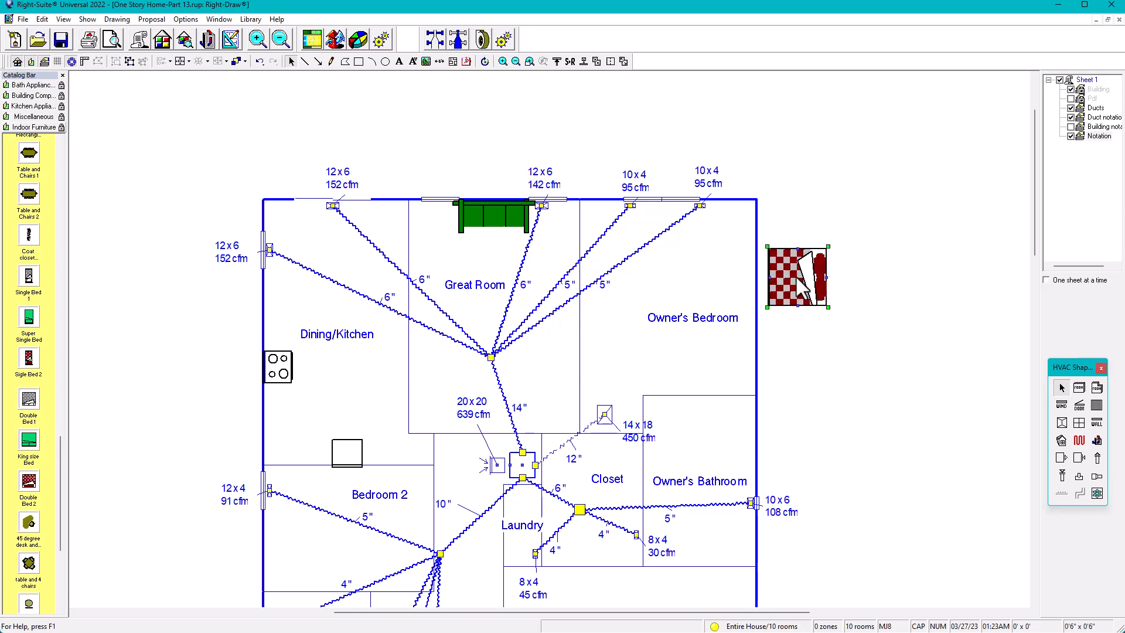
pyautogui.moveTo(706, 297); pyautogui.dragTo(725, 279)
pyautogui.click(821, 328)
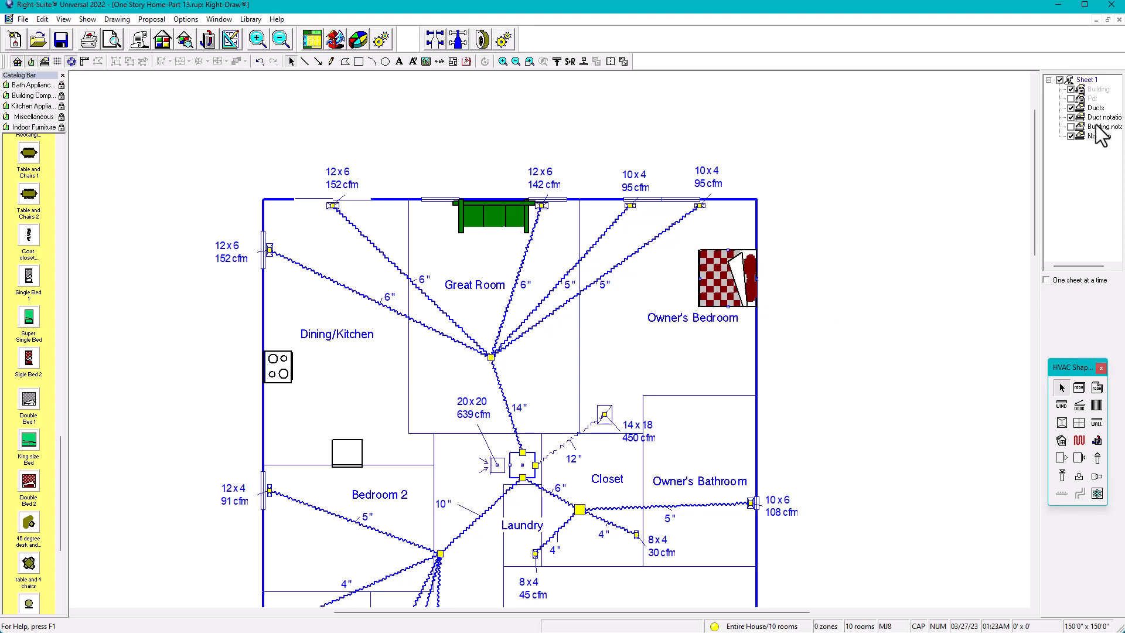
pyautogui.click(716, 291)
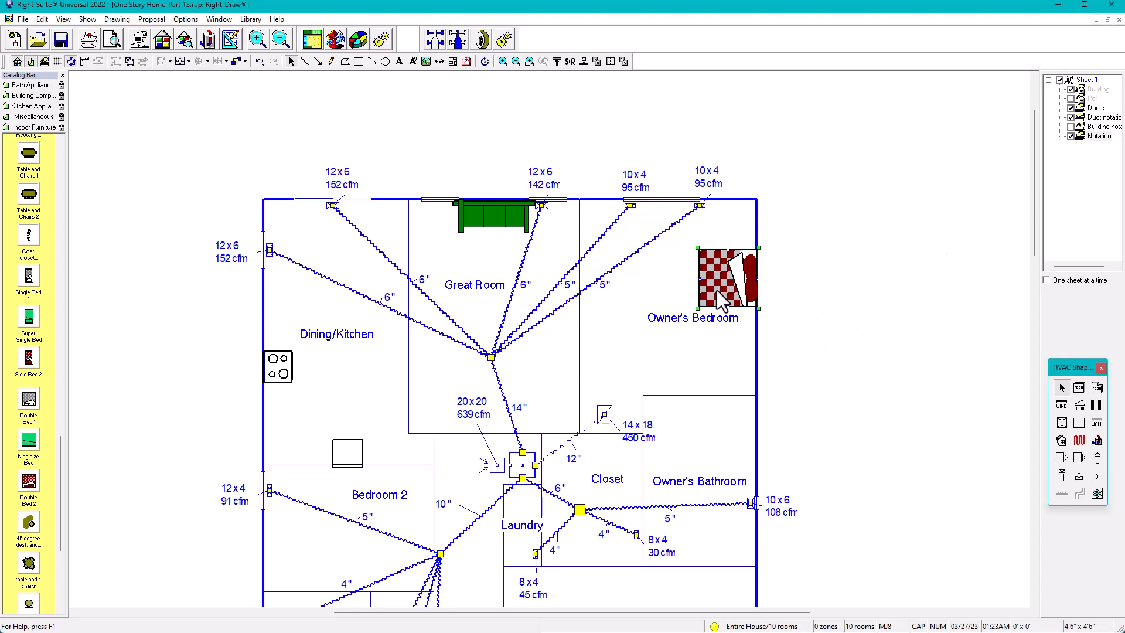
pyautogui.click(794, 329)
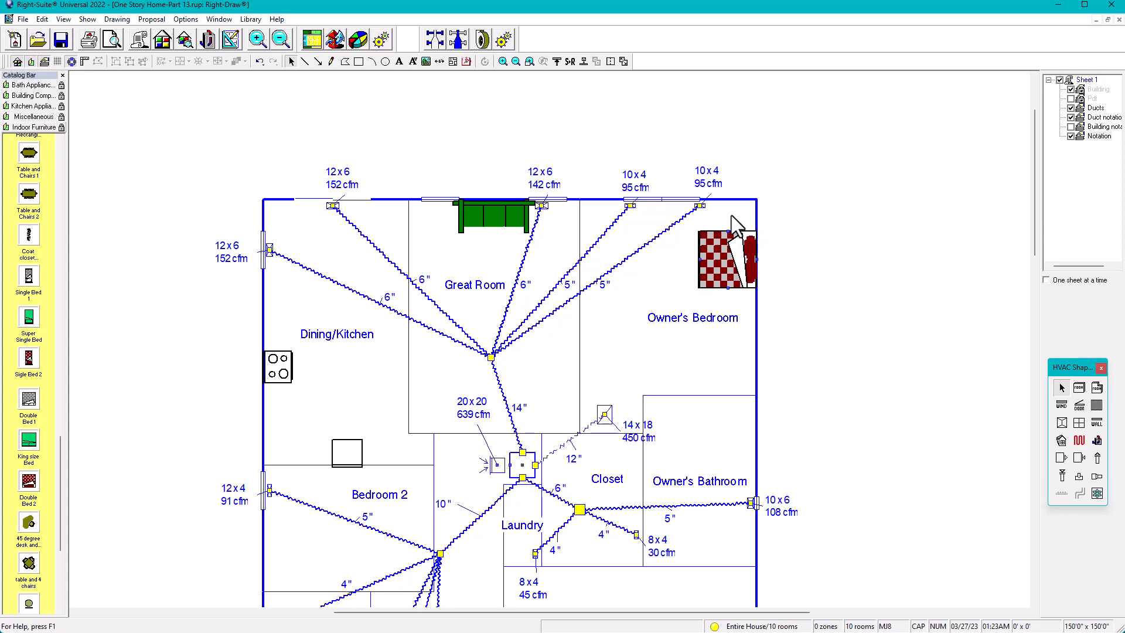
pyautogui.scroll(-2, 694, 425)
pyautogui.moveTo(680, 413); pyautogui.dragTo(740, 281, button='middle')
pyautogui.moveTo(568, 459); pyautogui.dragTo(571, 433, button='middle')
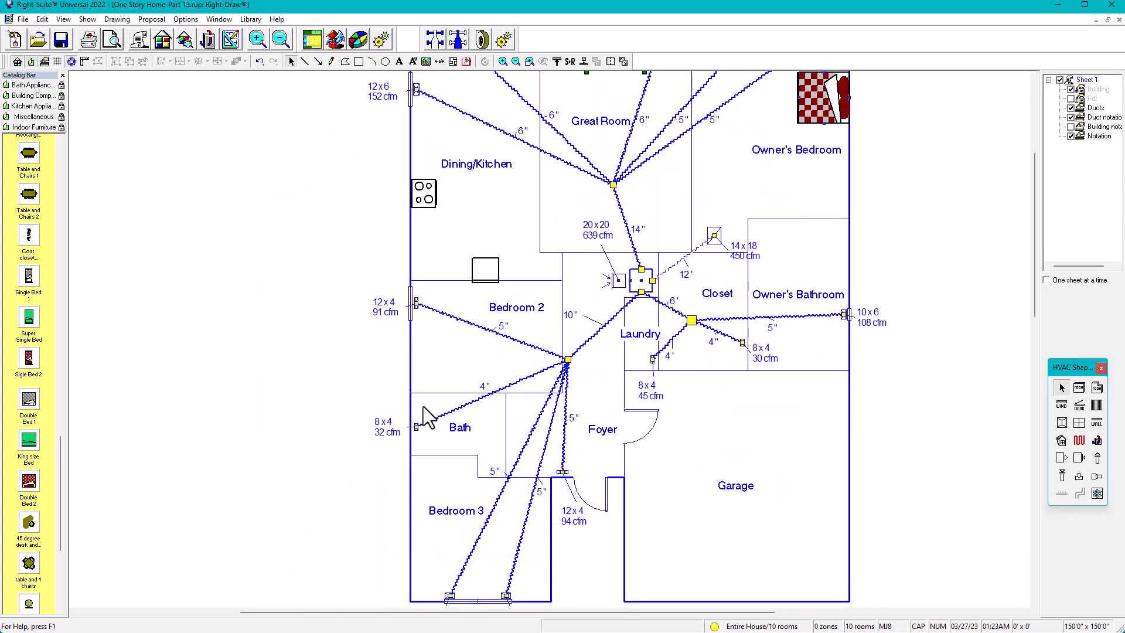
pyautogui.moveTo(486, 388); pyautogui.dragTo(495, 405, button='middle')
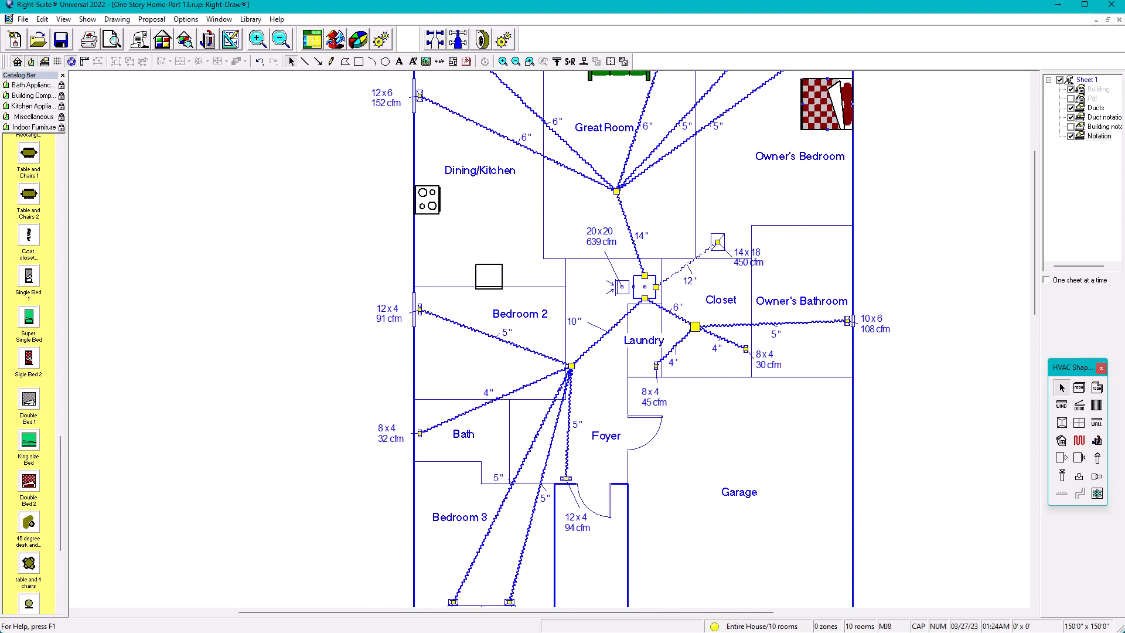
# Step: Insert the Toilet 3 symbol from the bath appliances catalog into the Bath and the Owner's Bathroom
pyautogui.click(30, 107)
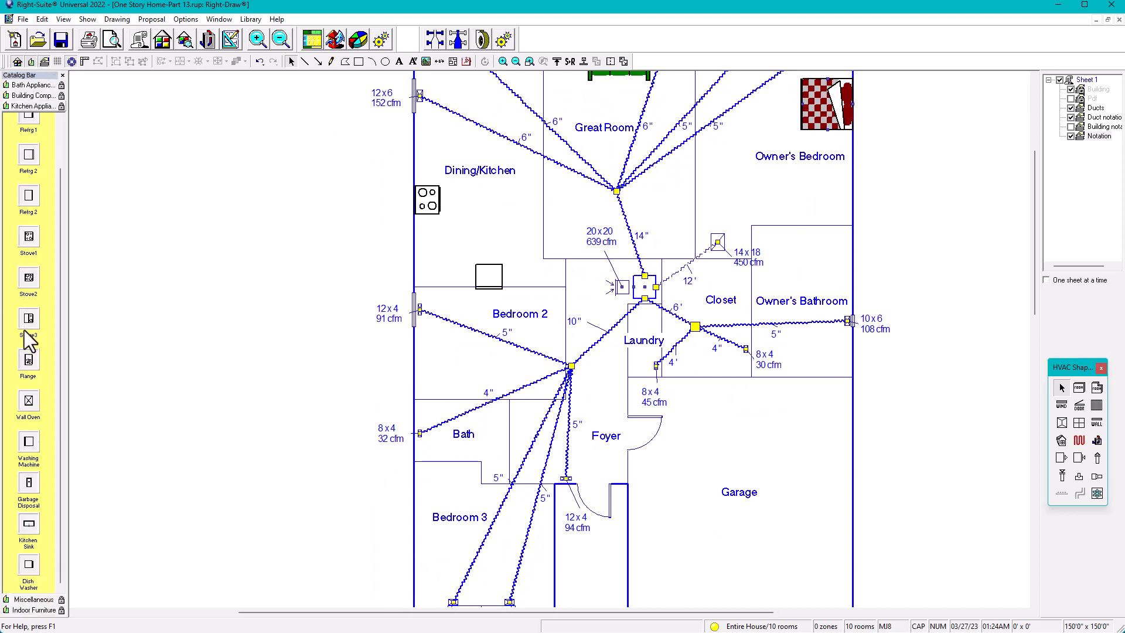
pyautogui.click(24, 84)
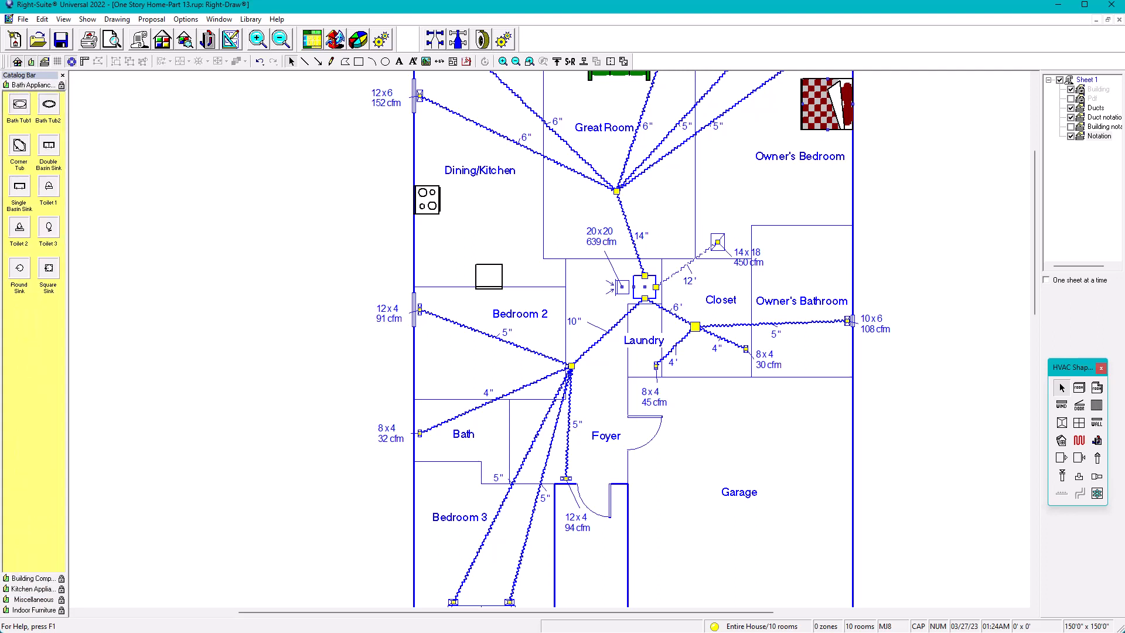
pyautogui.click(44, 228)
pyautogui.moveTo(49, 227); pyautogui.dragTo(480, 413)
pyautogui.moveTo(50, 238); pyautogui.dragTo(800, 287)
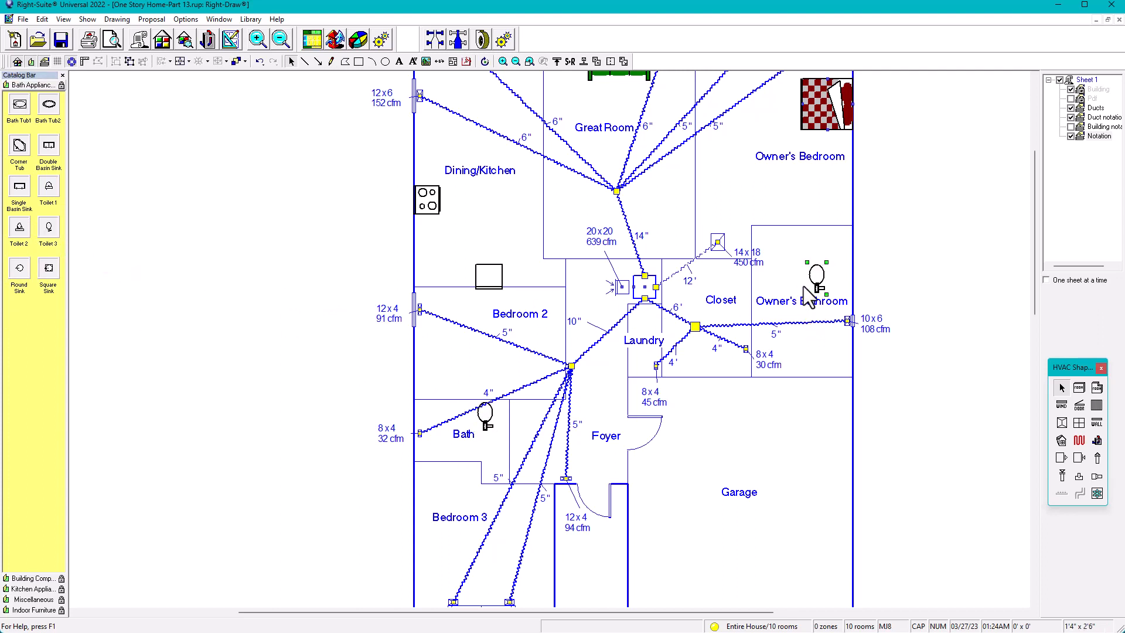
# Step: Check the toilet locations against the Pdf layer, and turn the Bath toilet half a turn so its tank meets the Bedroom 2 wall
pyautogui.click(1071, 99)
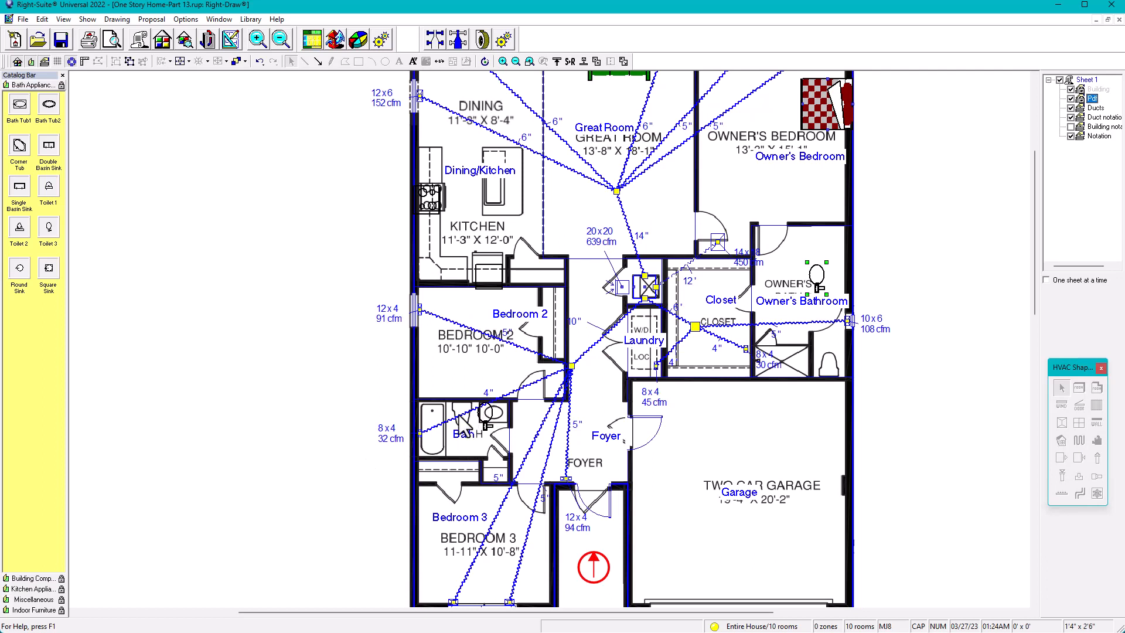
pyautogui.click(1071, 99)
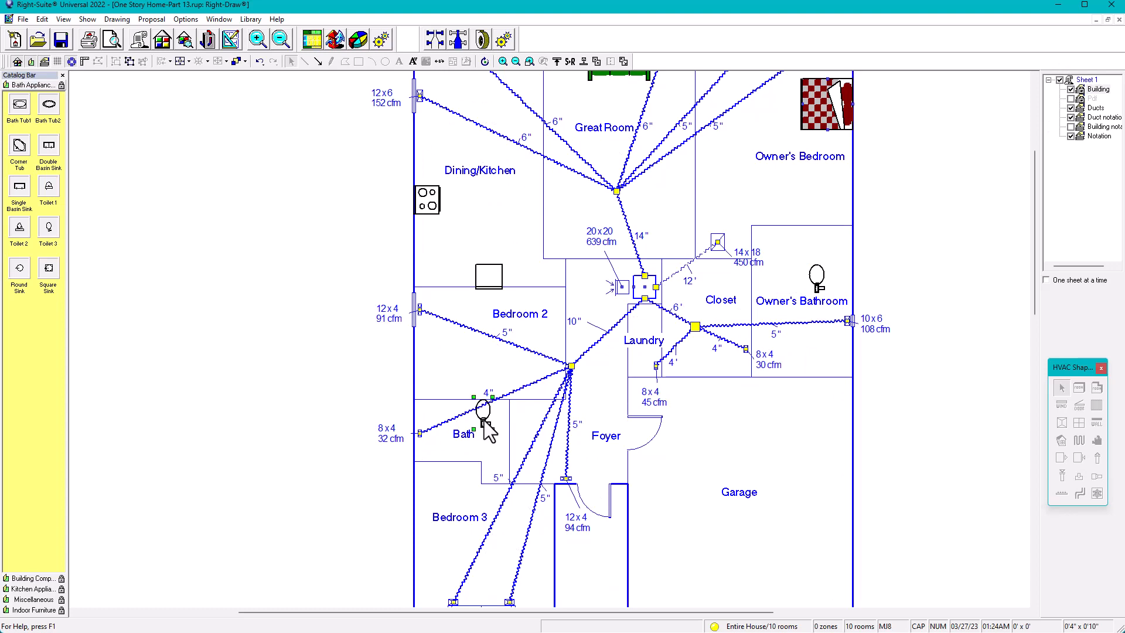
pyautogui.moveTo(484, 420); pyautogui.dragTo(457, 415)
pyautogui.click(485, 59)
pyautogui.scroll(1, 459, 398)
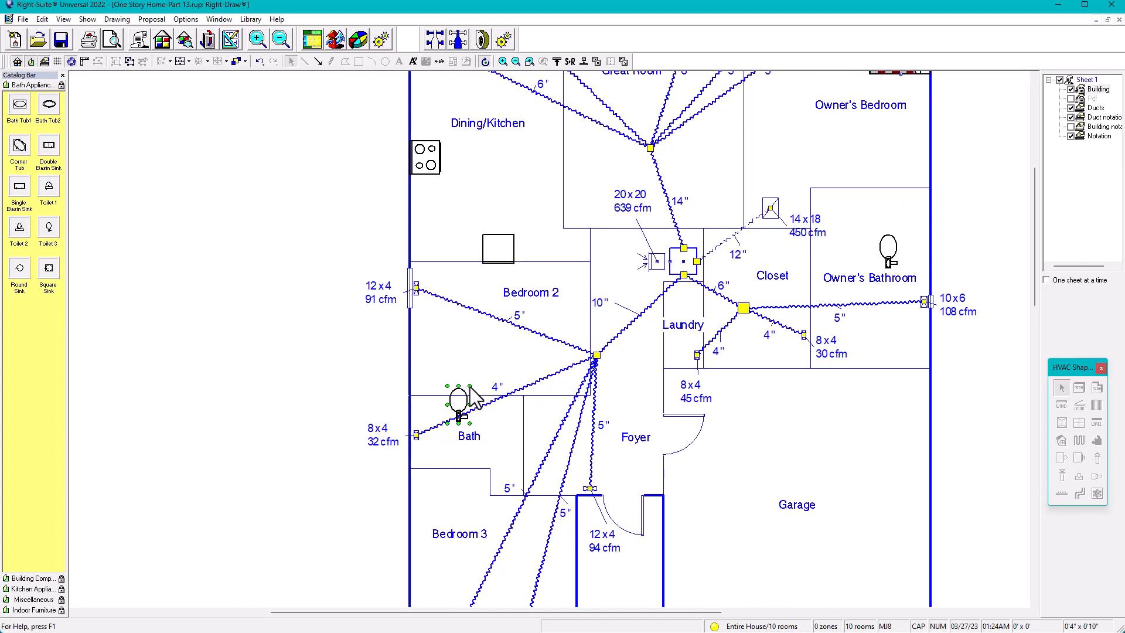
pyautogui.moveTo(476, 398); pyautogui.dragTo(444, 428)
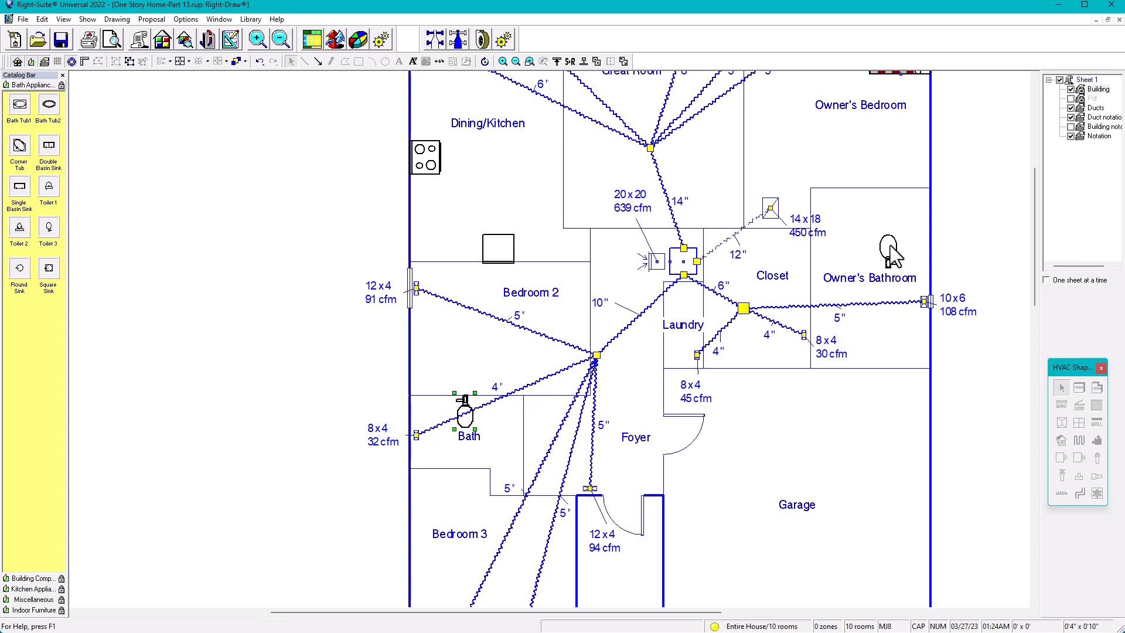
# Step: Move the Owner's Bathroom toilet to the corner between the exterior wall and the Garage wall, below the duct
pyautogui.click(894, 250)
pyautogui.moveTo(893, 254); pyautogui.dragTo(910, 345)
pyautogui.scroll(-5, 610, 473)
pyautogui.moveTo(610, 472); pyautogui.dragTo(622, 351, button='middle')
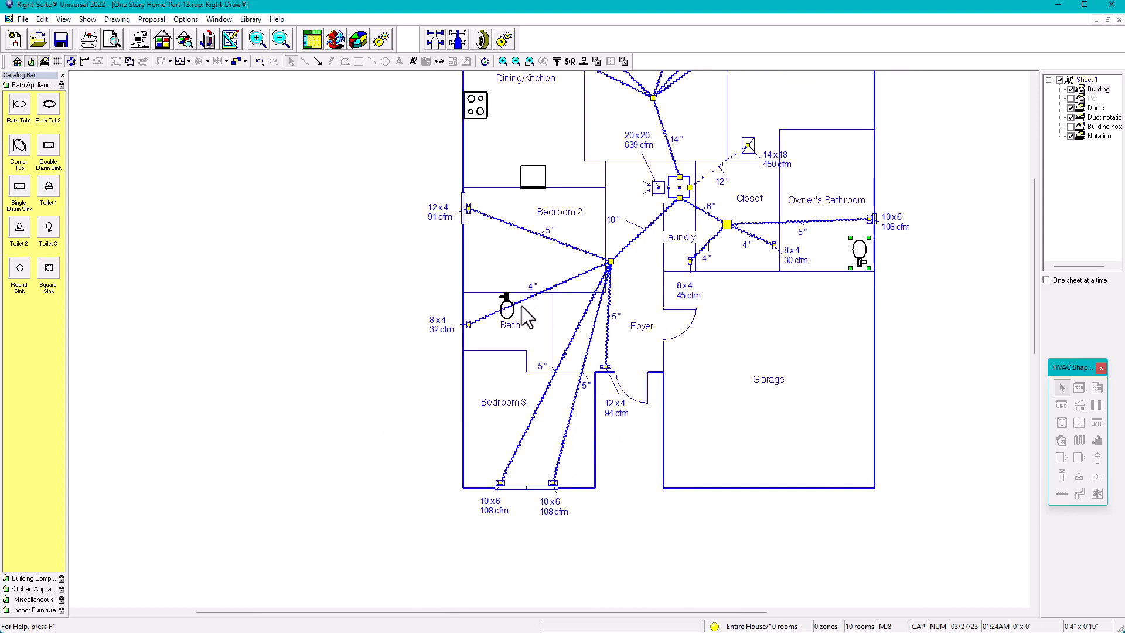
# Step: Try to place the Sigle Bed 2 symbol from the indoor furniture catalog beside Bedroom 2
pyautogui.scroll(2, 545, 219)
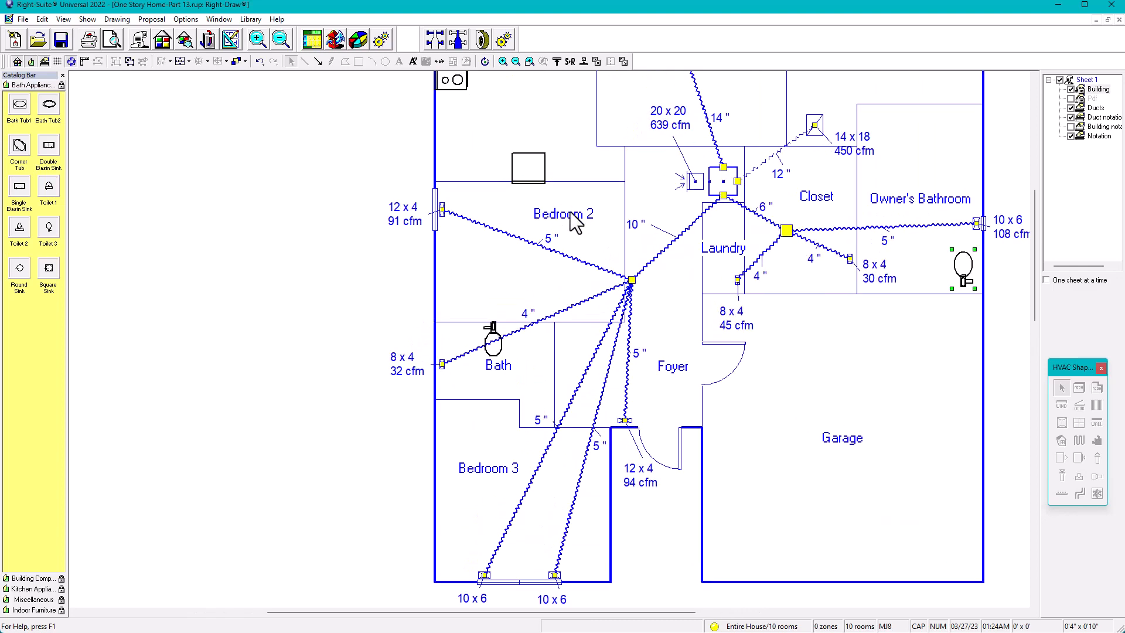
pyautogui.click(34, 610)
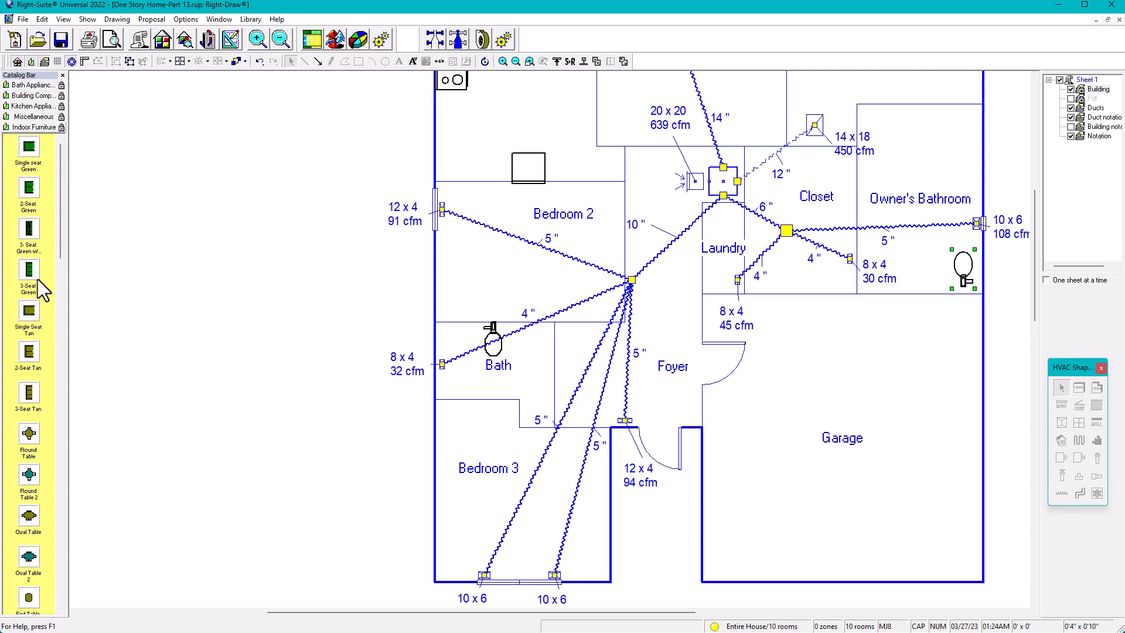
pyautogui.moveTo(60, 248); pyautogui.dragTo(61, 528)
pyautogui.click(27, 410)
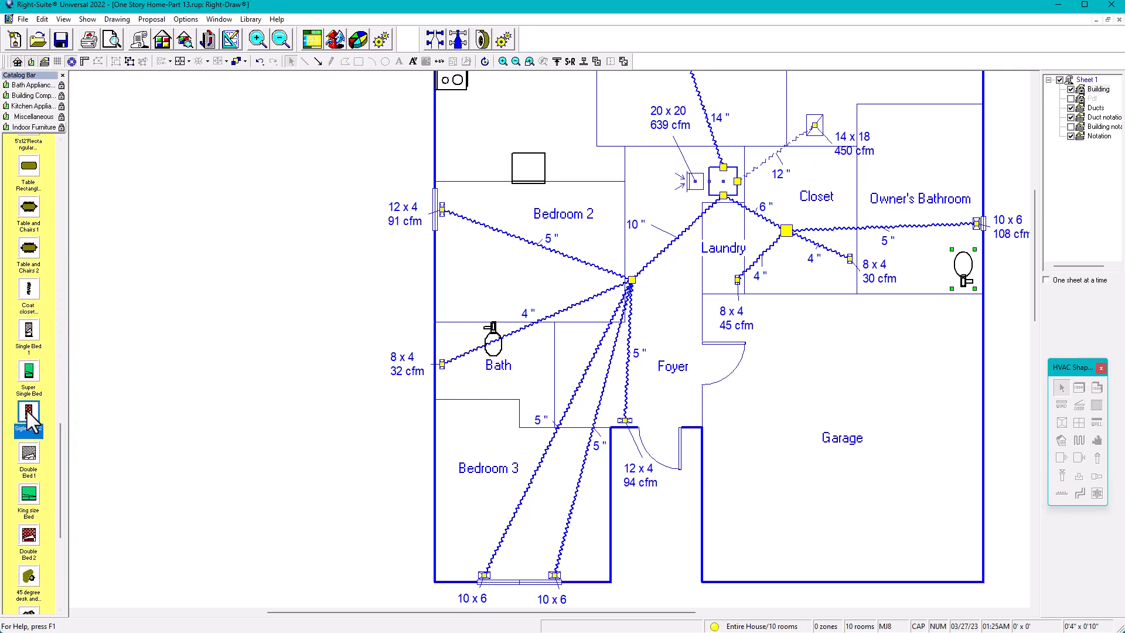
pyautogui.moveTo(28, 412); pyautogui.dragTo(378, 306)
pyautogui.moveTo(34, 413); pyautogui.dragTo(108, 379)
pyautogui.moveTo(33, 412); pyautogui.dragTo(167, 346)
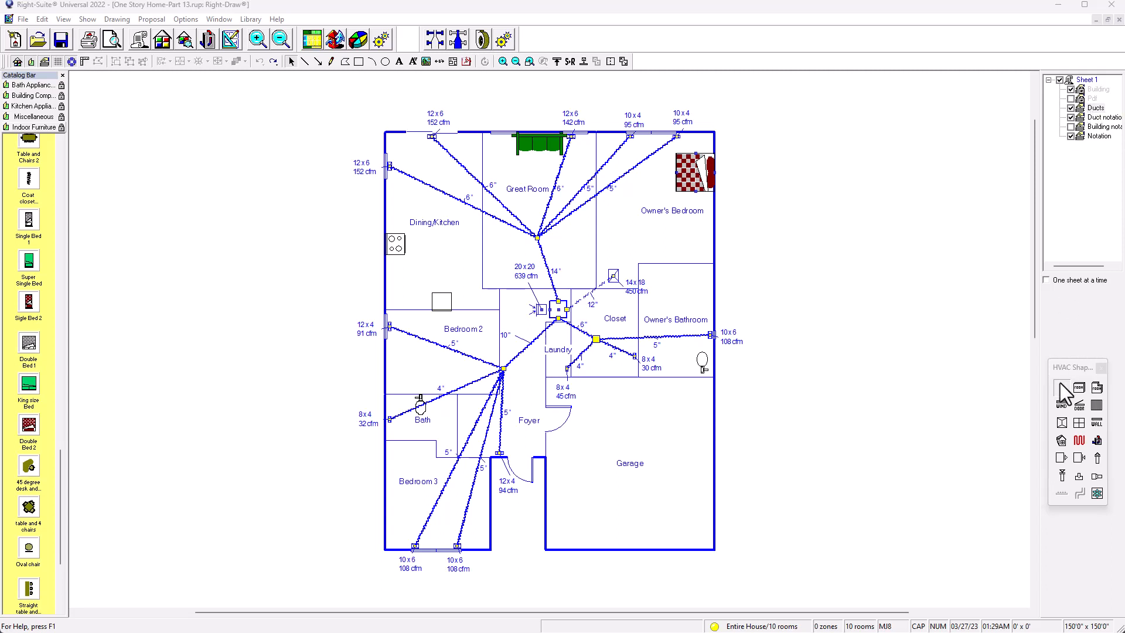
# Step: Make Ducts the active layer with Building shown, and insert the Sigle Bed 2 symbol outside Bedroom 2's exterior wall at about 3'3" by 6'6"
pyautogui.click(1071, 89)
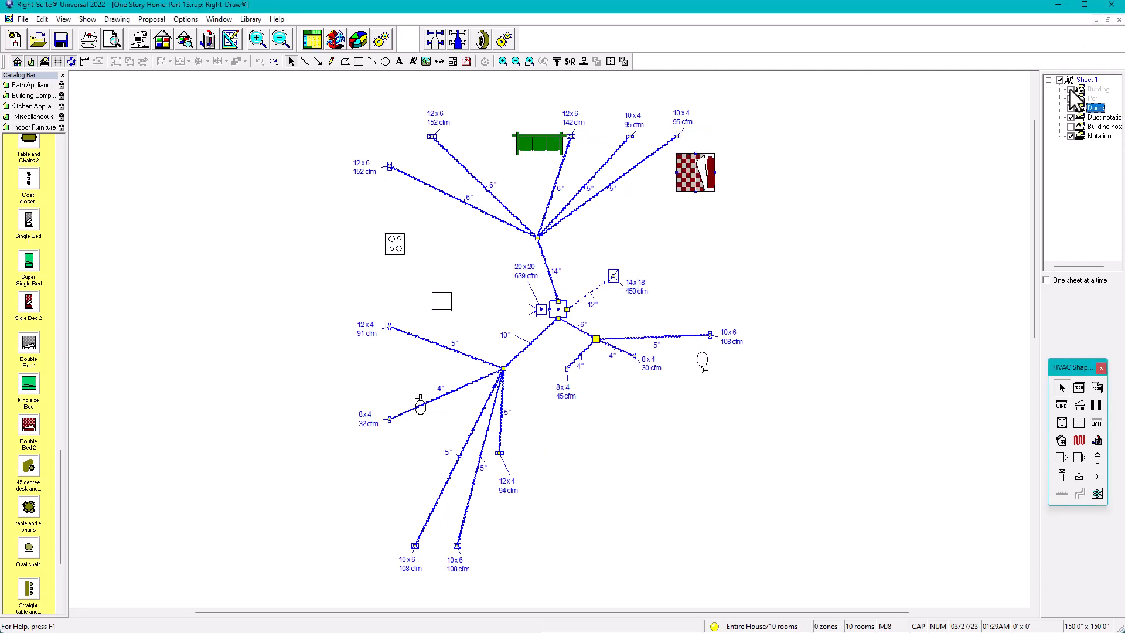
pyautogui.click(1071, 90)
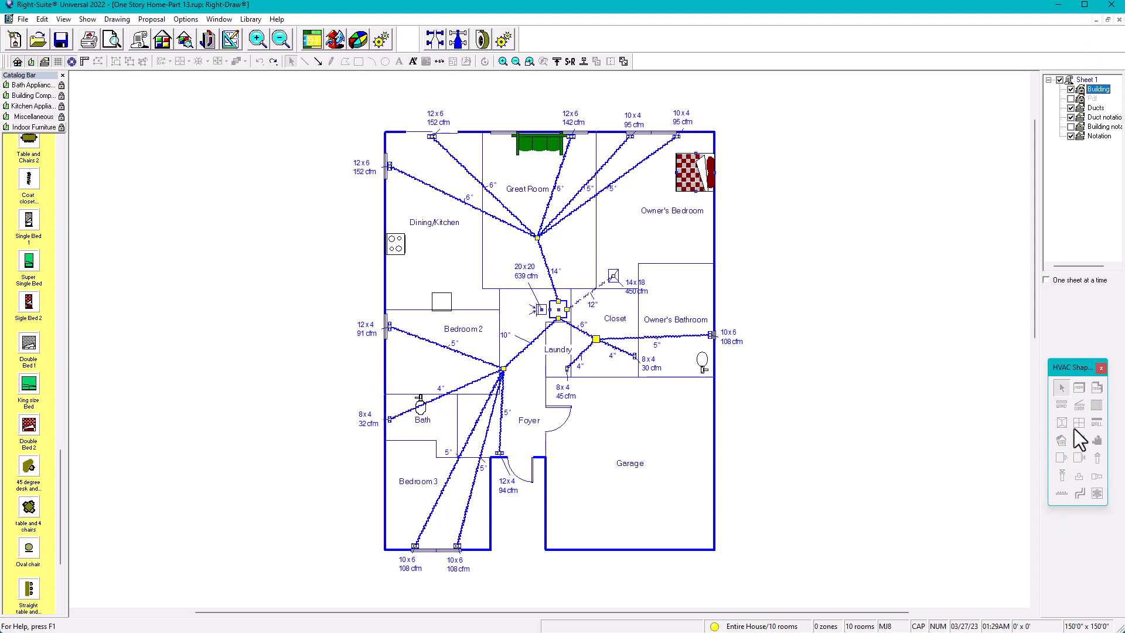
pyautogui.click(1075, 109)
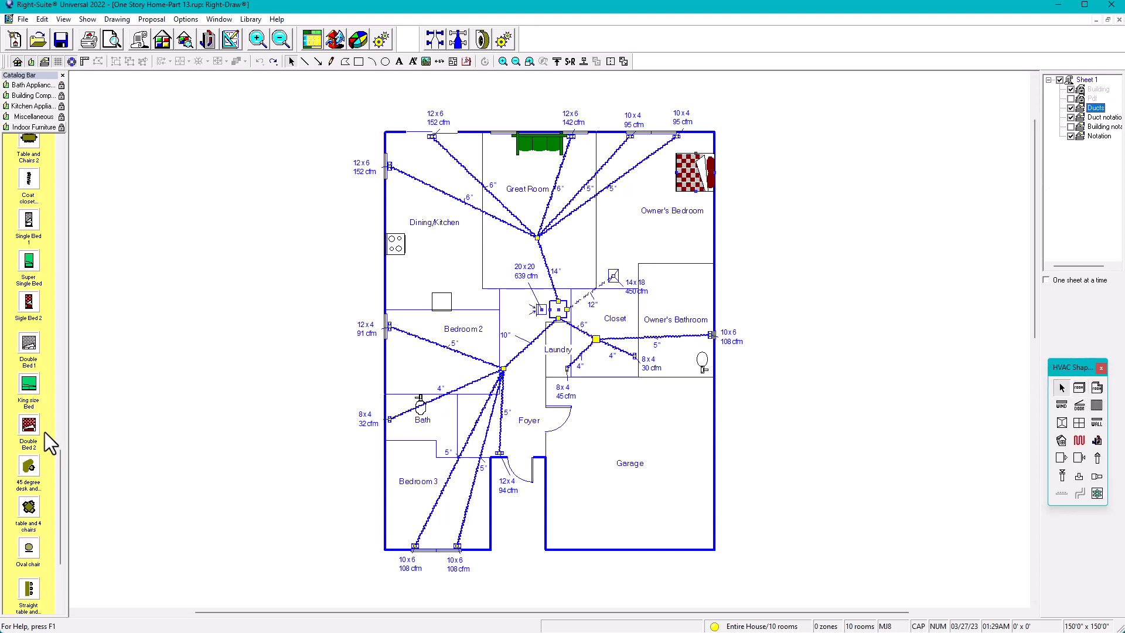
pyautogui.click(27, 304)
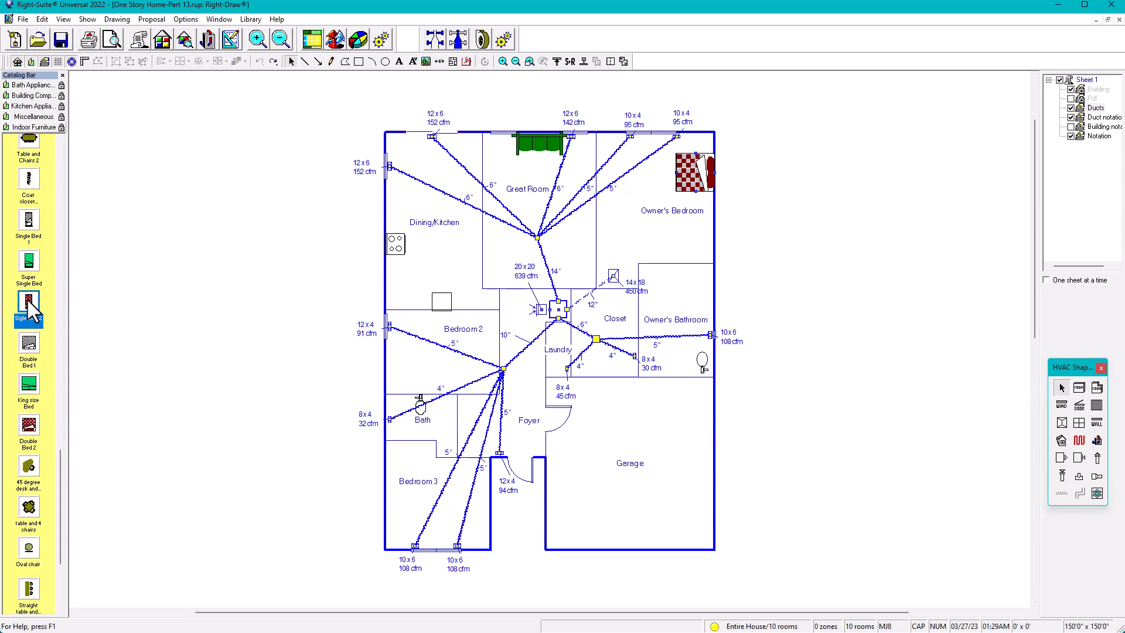
pyautogui.click(328, 368)
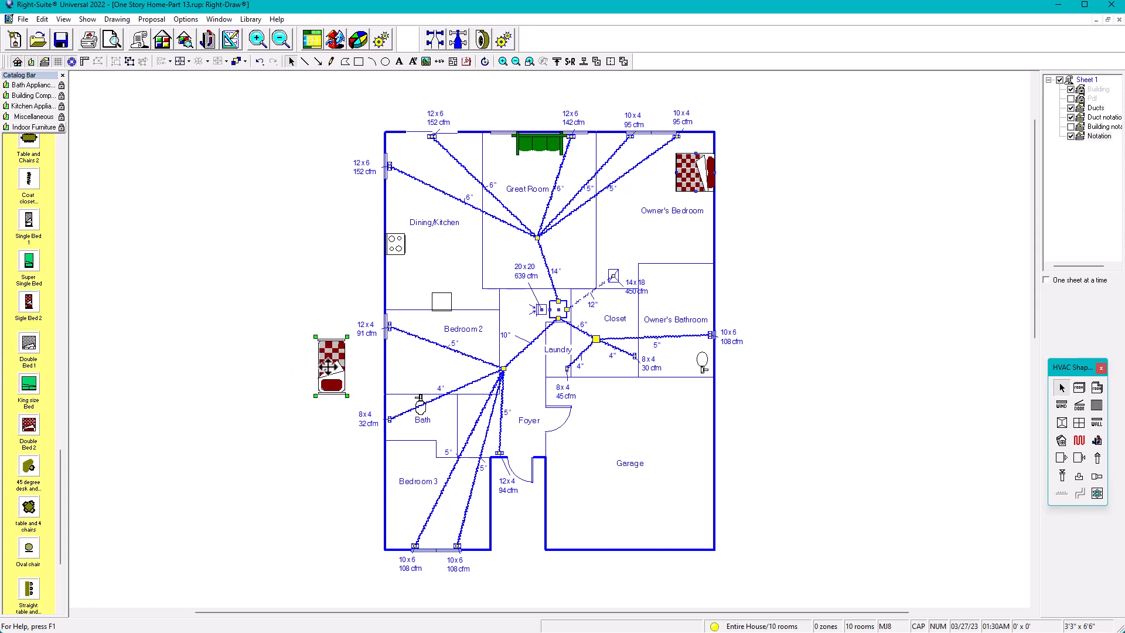
# Step: Rotate the single bed a quarter turn and set it against Bedroom 2's exterior wall below the 12 x 4 register
pyautogui.click(485, 62)
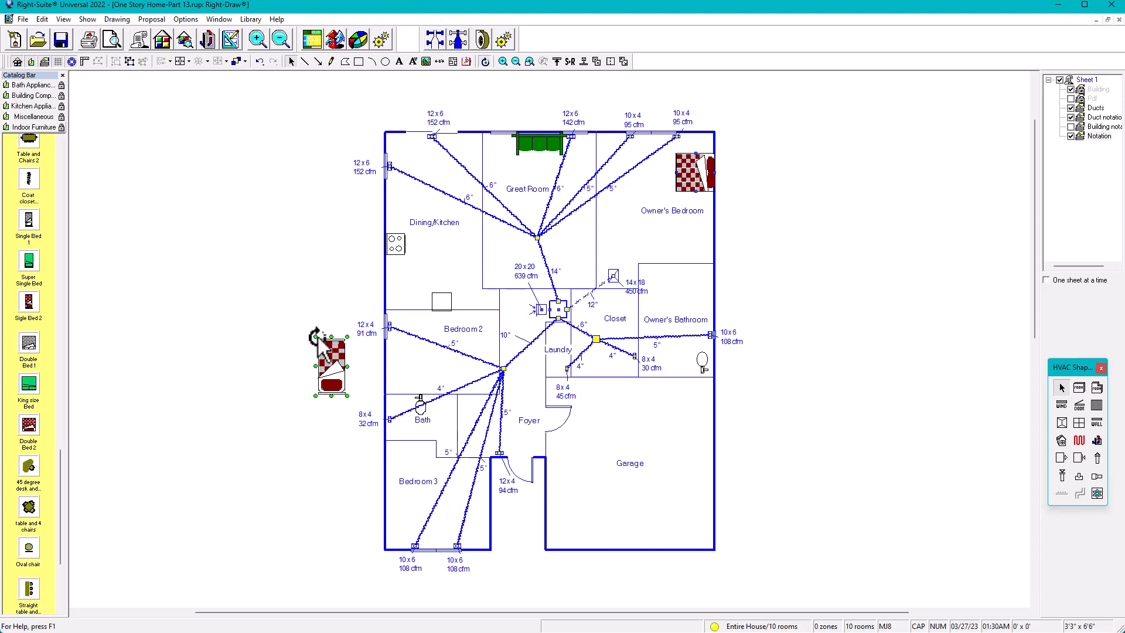
pyautogui.moveTo(315, 336)
pyautogui.mouseDown()
pyautogui.moveTo(348, 362)
pyautogui.moveTo(389, 355)
pyautogui.moveTo(432, 369)
pyautogui.moveTo(417, 367)
pyautogui.mouseUp()
pyautogui.click(142, 395)
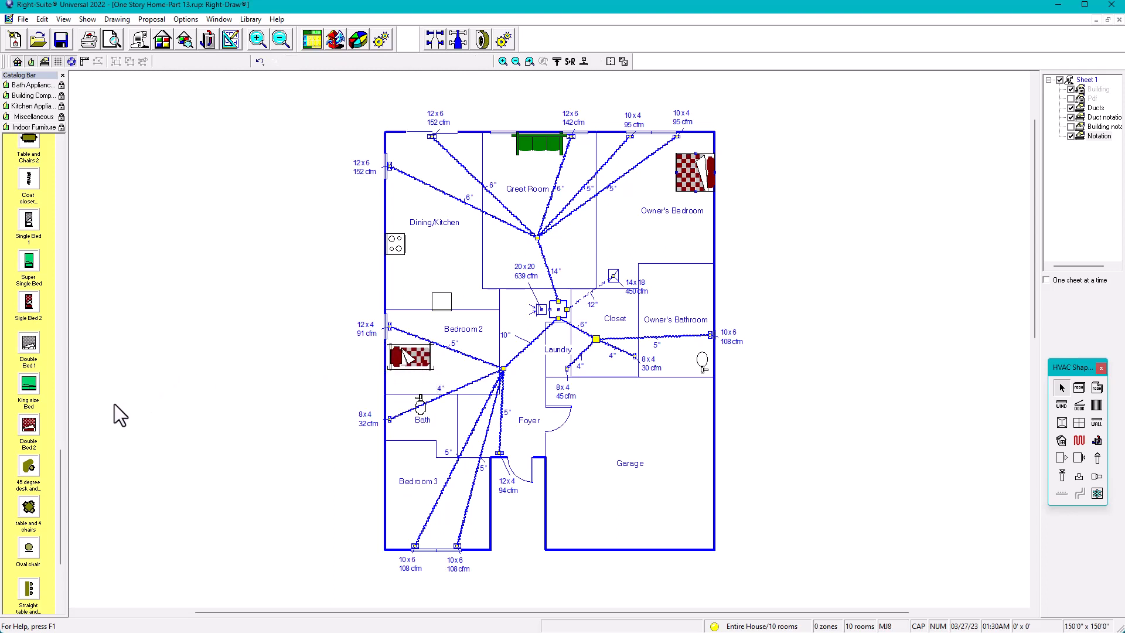
# Step: Copy the Bedroom 2 bed into Bedroom 3 and nudge the copy up along the exterior wall
pyautogui.click(407, 361)
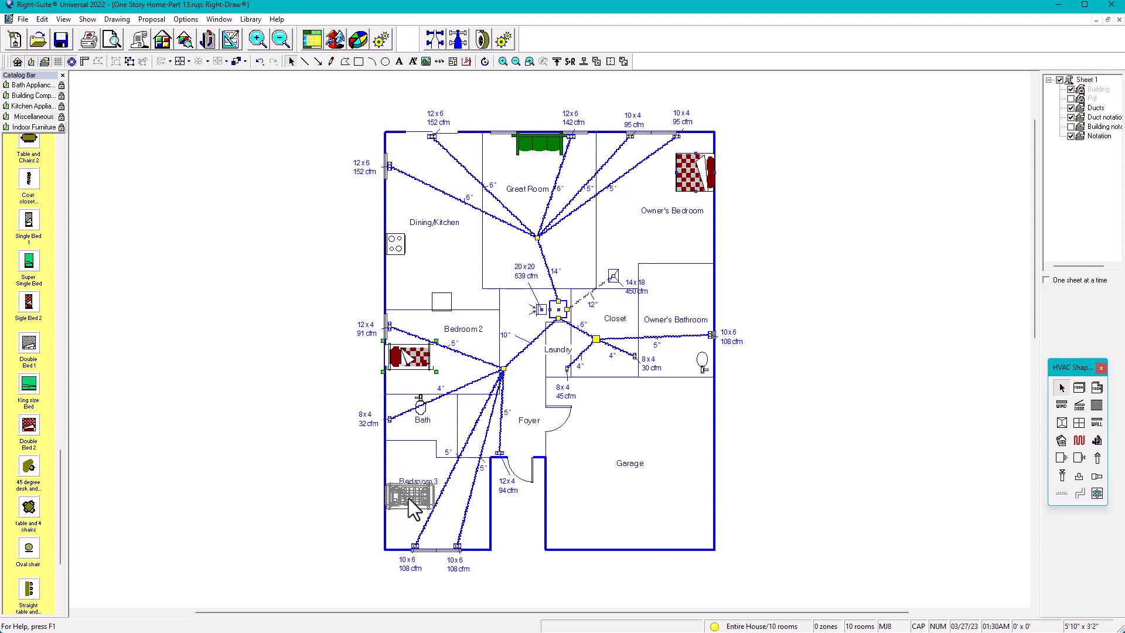
pyautogui.keyDown('ctrl'); pyautogui.moveTo(407, 506); pyautogui.dragTo(407, 506); pyautogui.keyUp('ctrl')
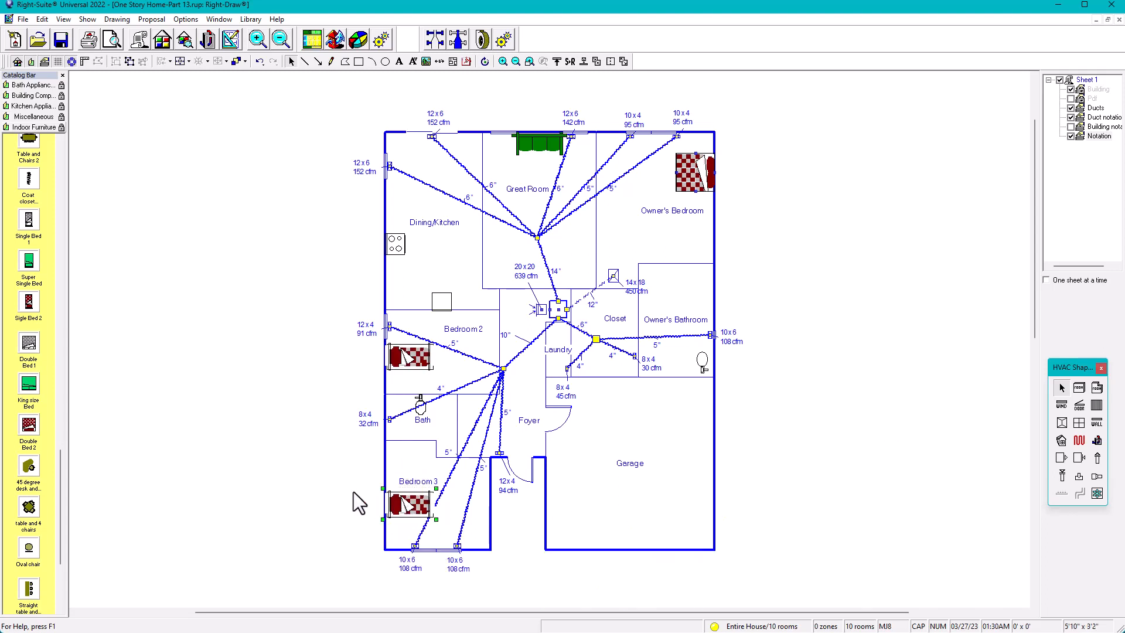
pyautogui.press('Up')
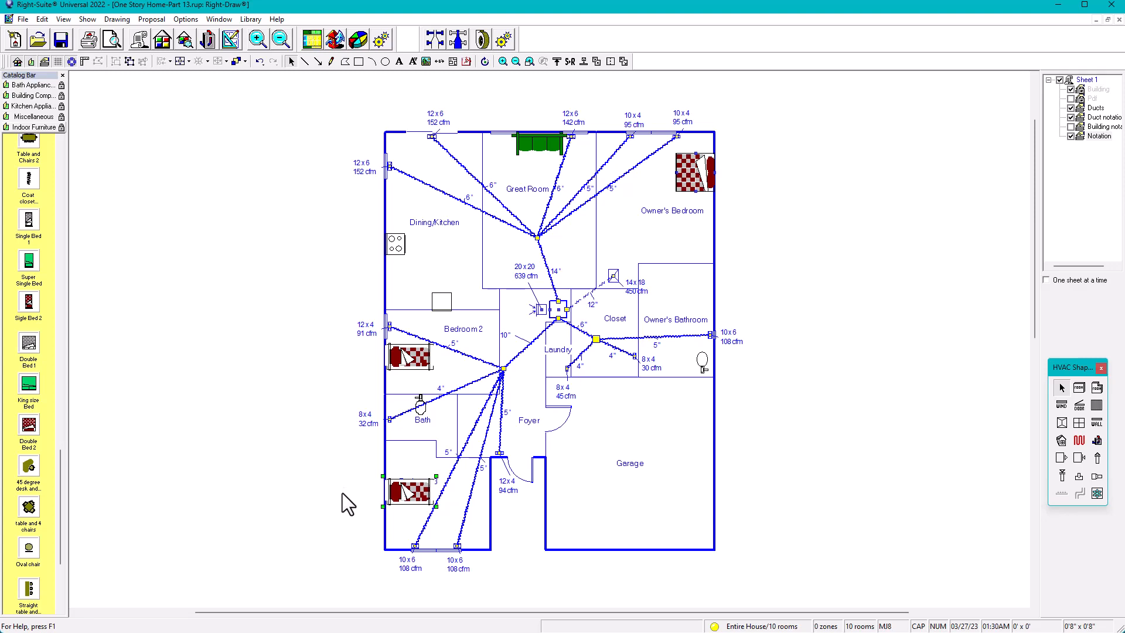
pyautogui.click(342, 493)
# Step: Unlock the Building layer, shift the copied bed outside the house, and move the Bedroom 3 label up near the Bath side of the room
pyautogui.scroll(1, 448, 498)
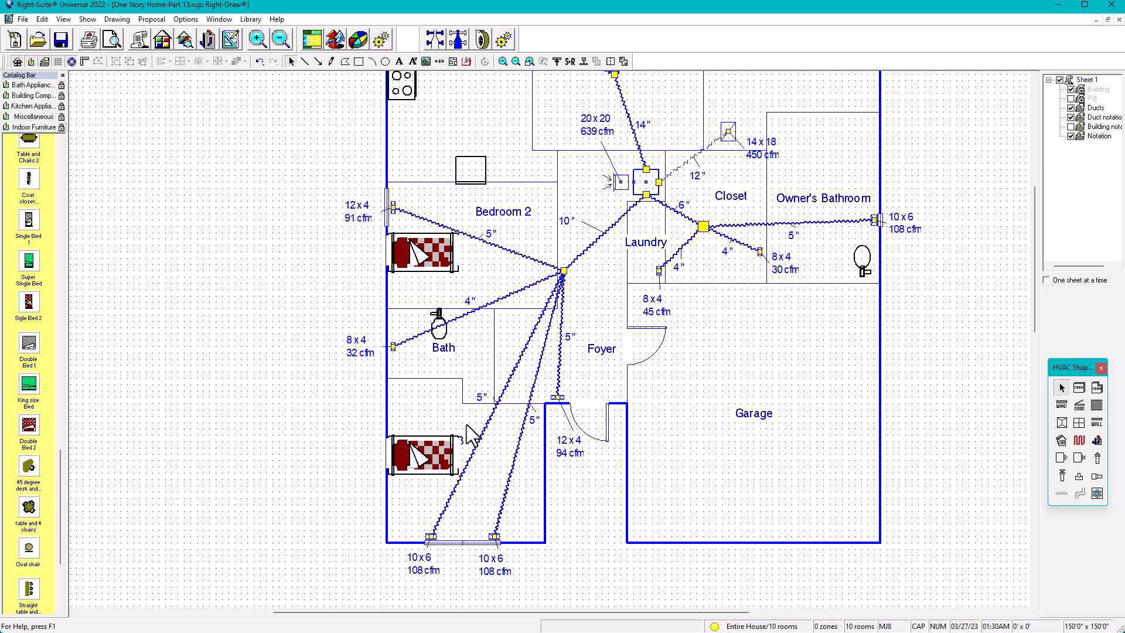
pyautogui.click(1081, 90)
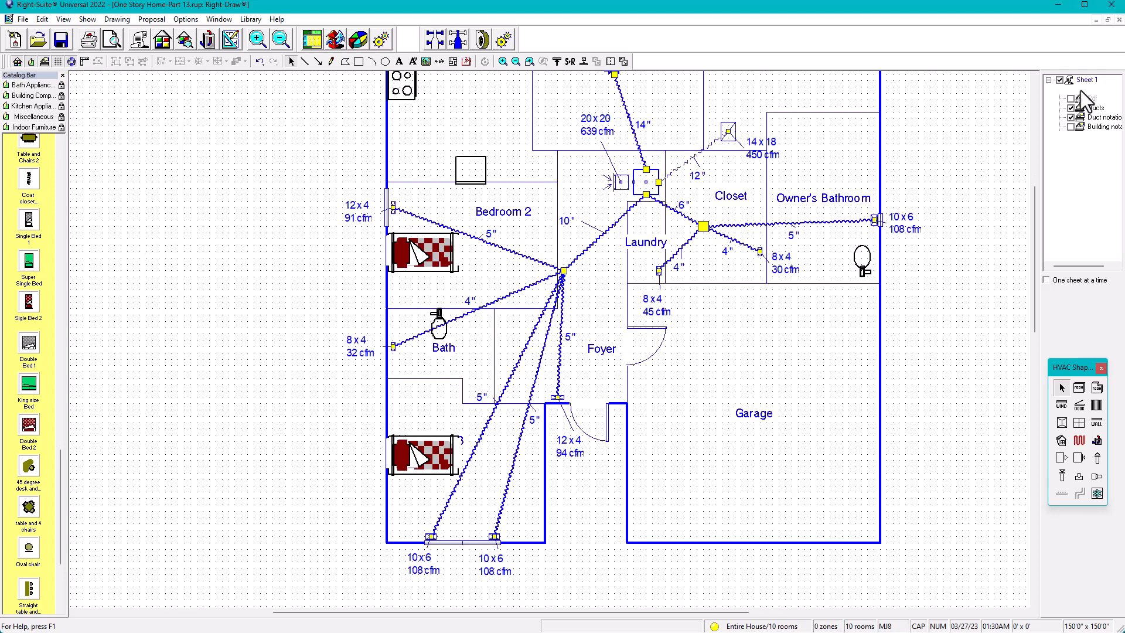
pyautogui.click(462, 428)
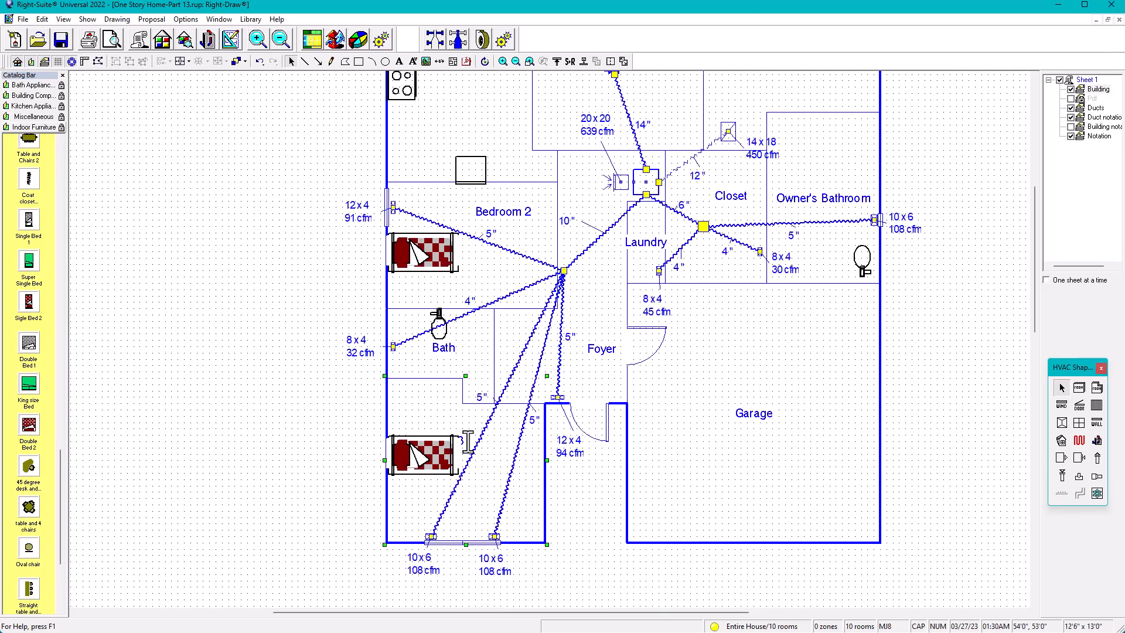
pyautogui.click(420, 452)
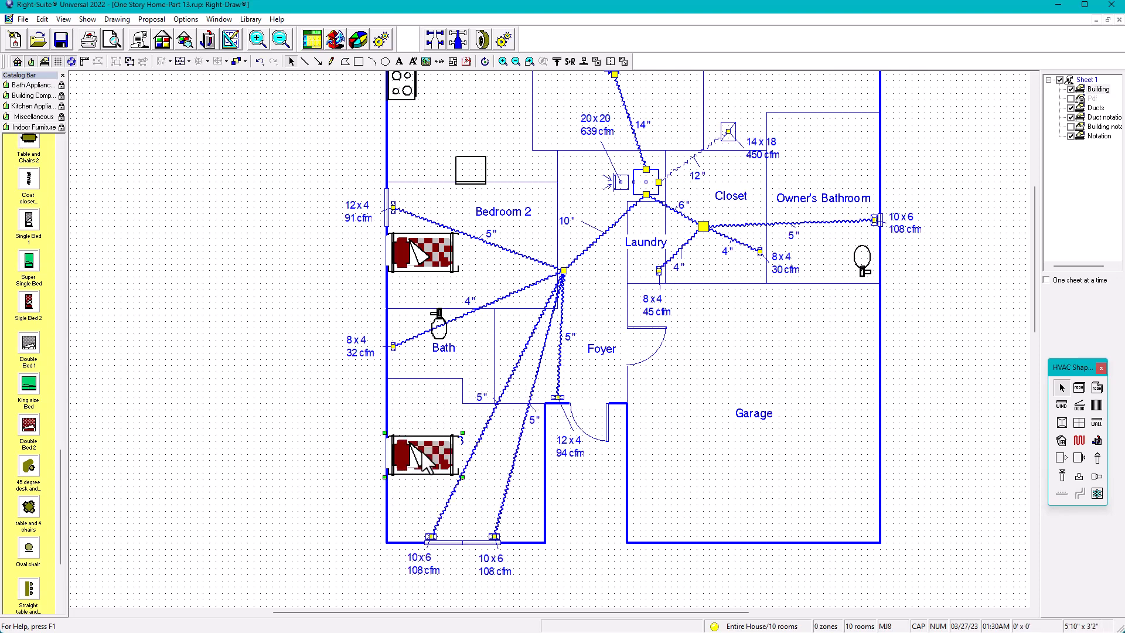
pyautogui.moveTo(420, 452); pyautogui.dragTo(343, 465)
pyautogui.click(440, 451)
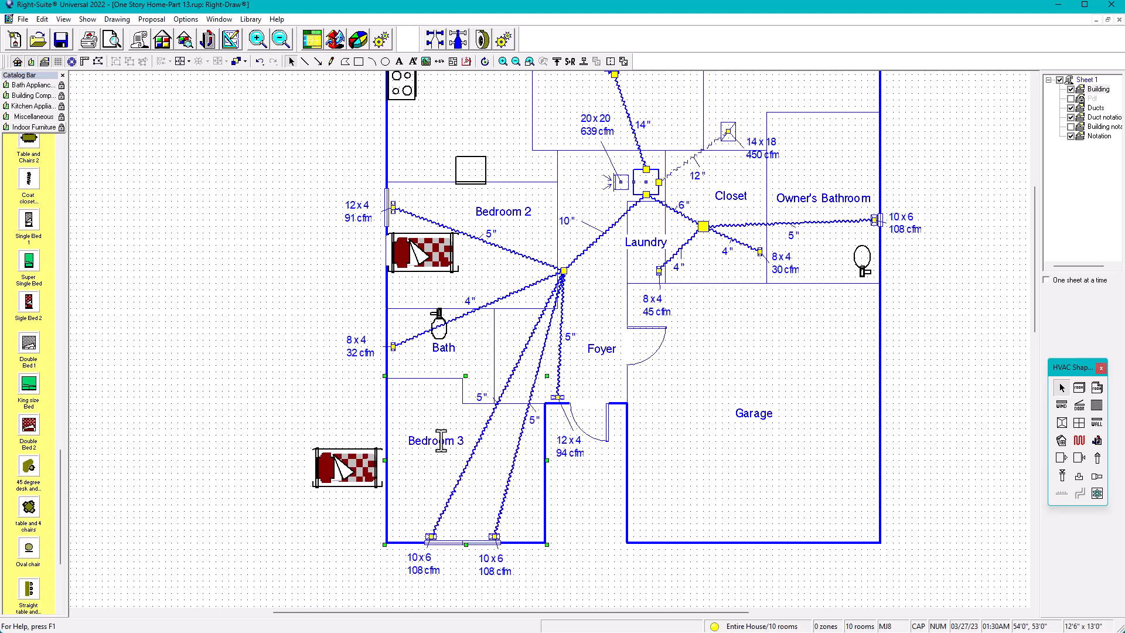
pyautogui.moveTo(440, 440); pyautogui.dragTo(427, 396)
# Step: Return the bed to Bedroom 3's exterior wall and position it just above the window wall registers, well below the room label
pyautogui.click(340, 475)
pyautogui.moveTo(344, 469); pyautogui.dragTo(420, 450)
pyautogui.click(283, 442)
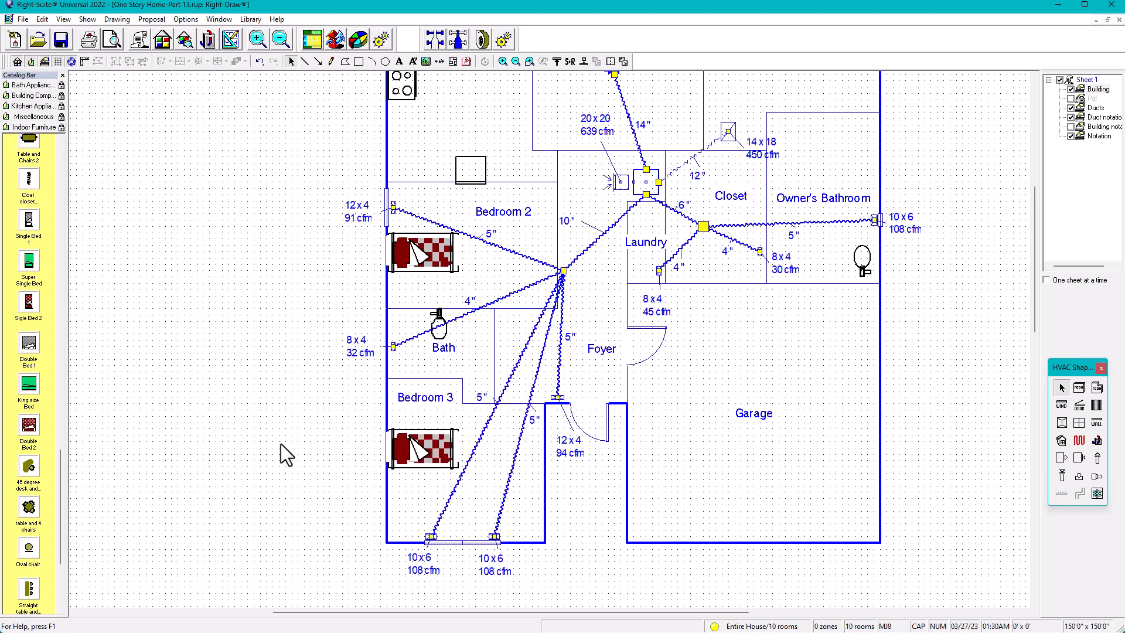
pyautogui.click(423, 452)
pyautogui.moveTo(423, 452); pyautogui.dragTo(419, 505)
pyautogui.click(345, 492)
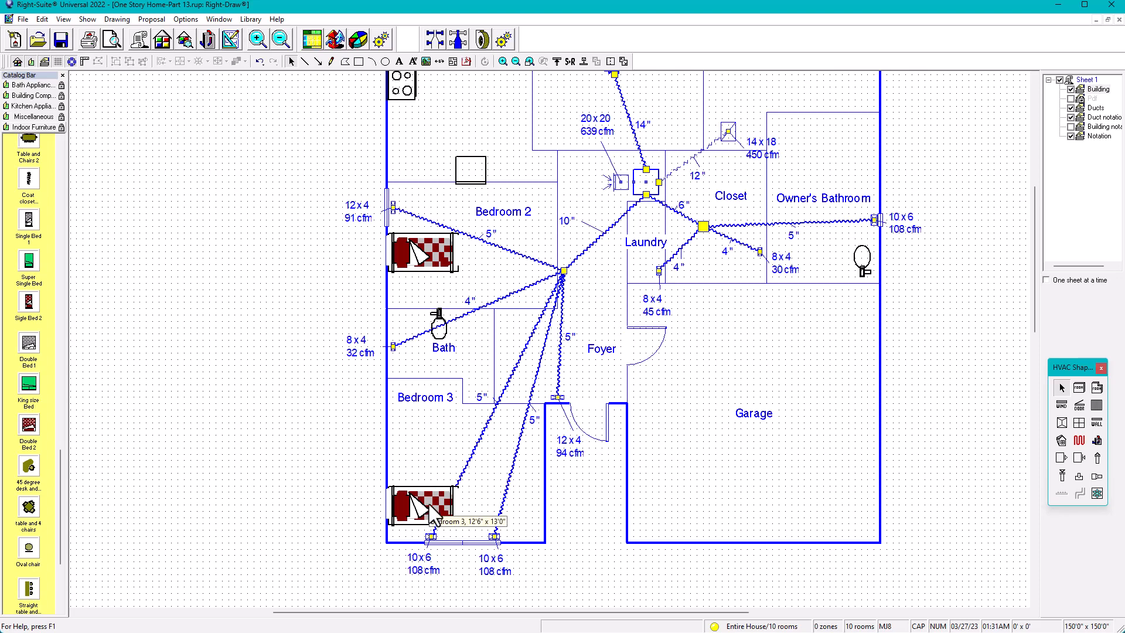
# Step: Lock the Building layer again and make Ducts the active layer
pyautogui.click(465, 481)
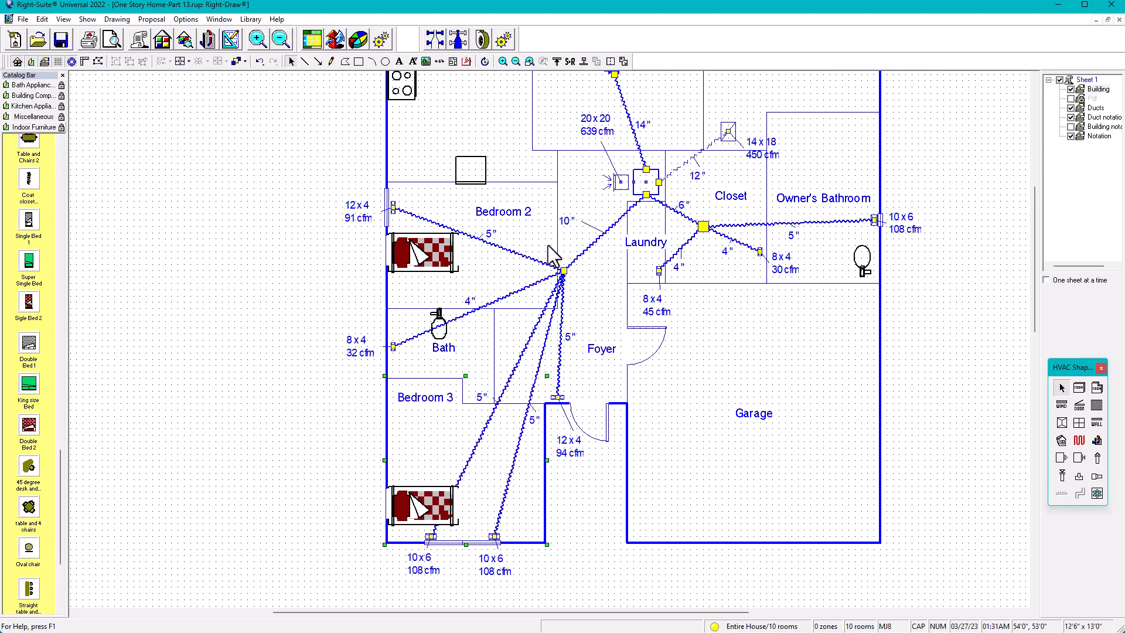
pyautogui.click(1093, 89)
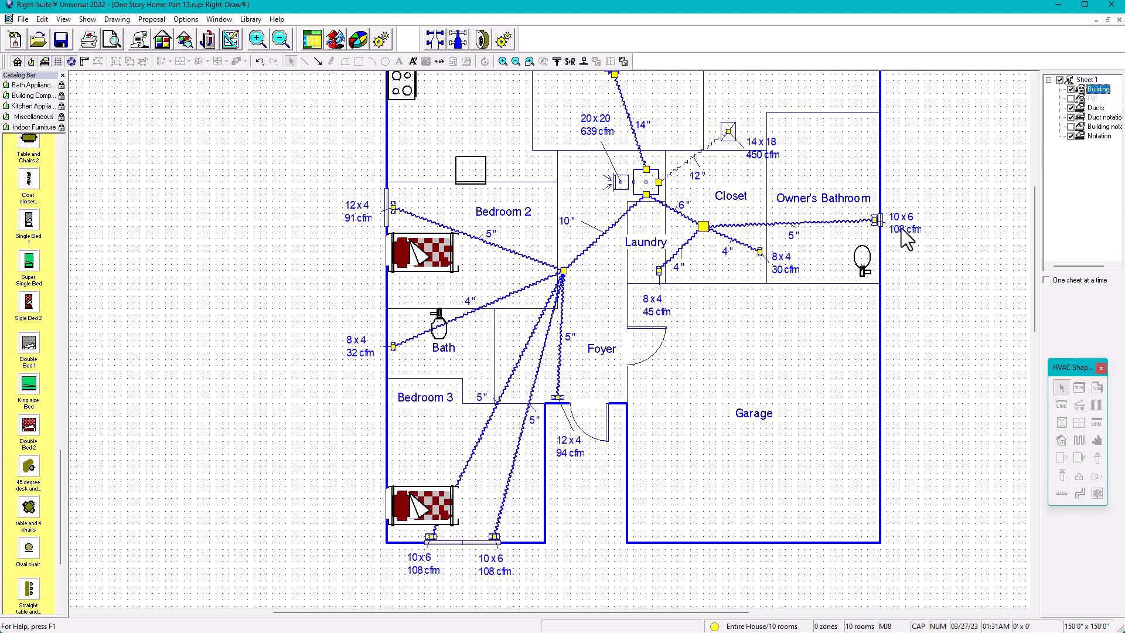
pyautogui.click(1093, 108)
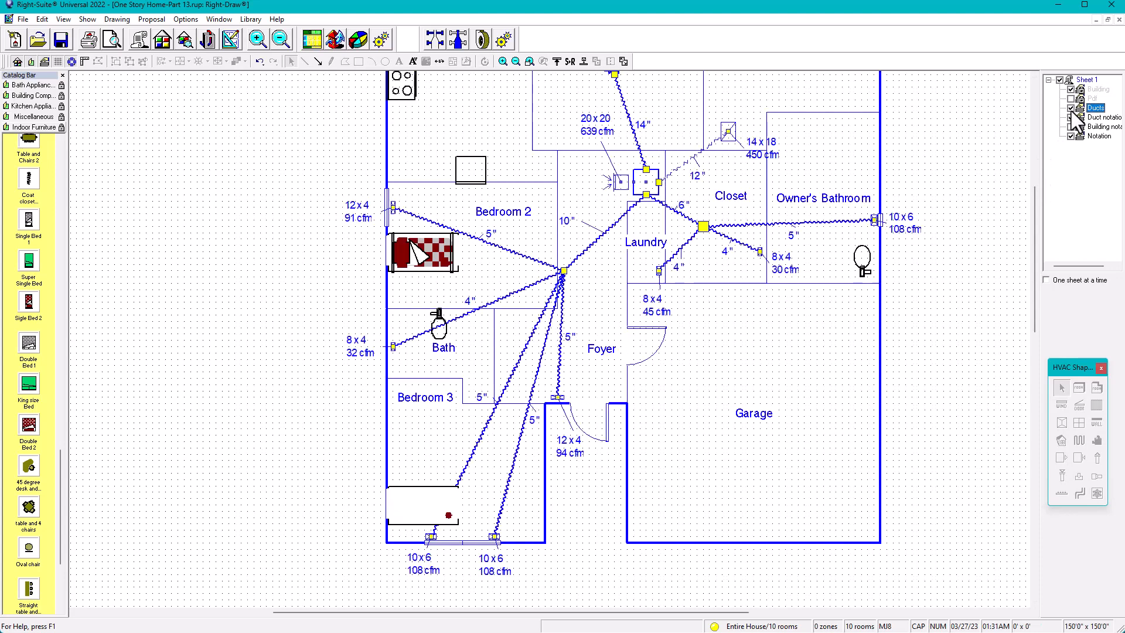
# Step: Replace Bedroom 3's duct run to the window register nearest the bed with a straight run from the shared junction box to that register
pyautogui.click(479, 440)
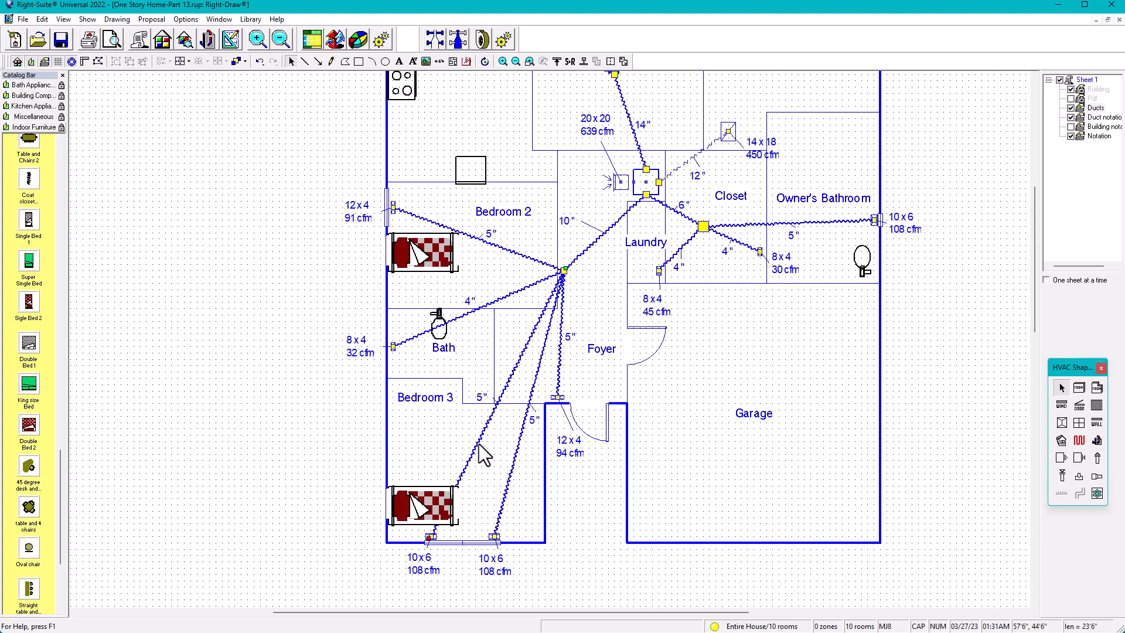
pyautogui.press('Delete')
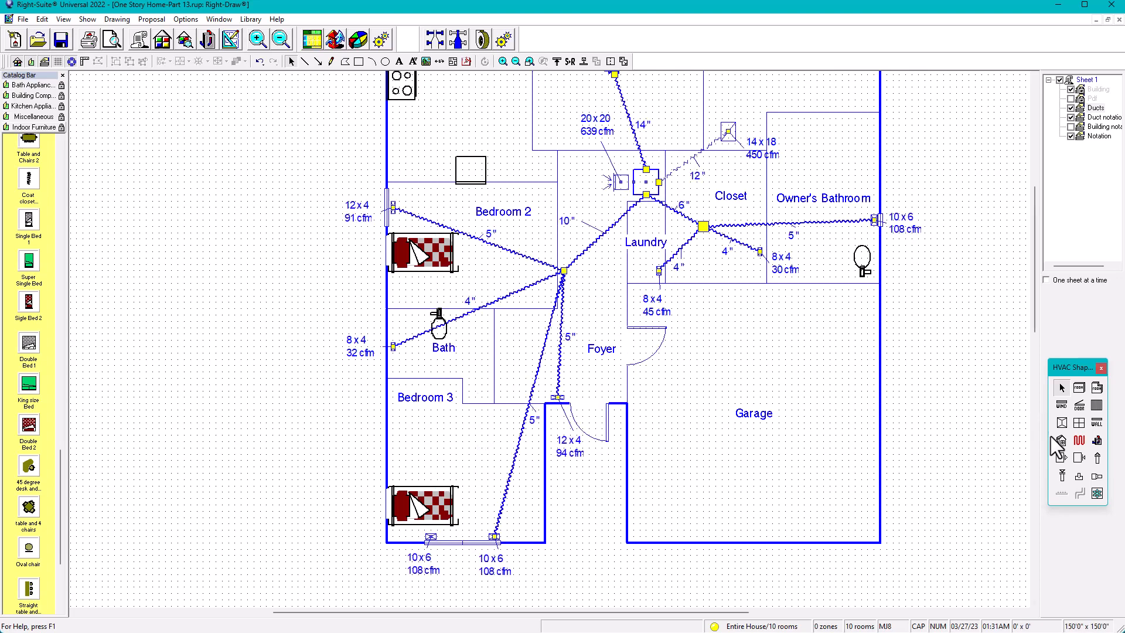
pyautogui.click(1093, 458)
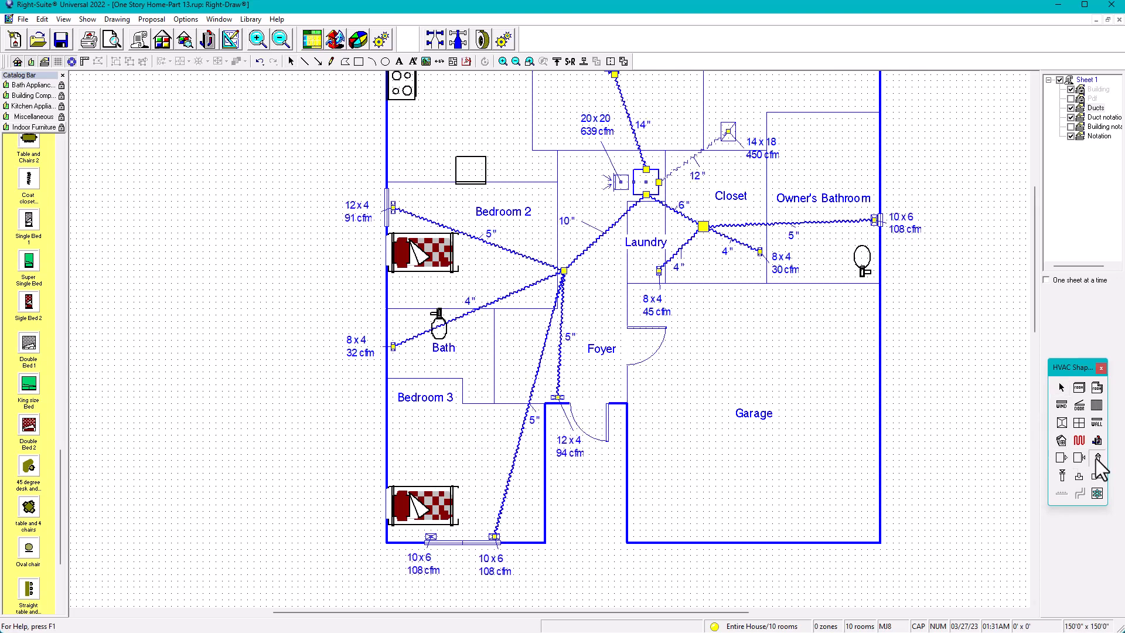
pyautogui.click(563, 272)
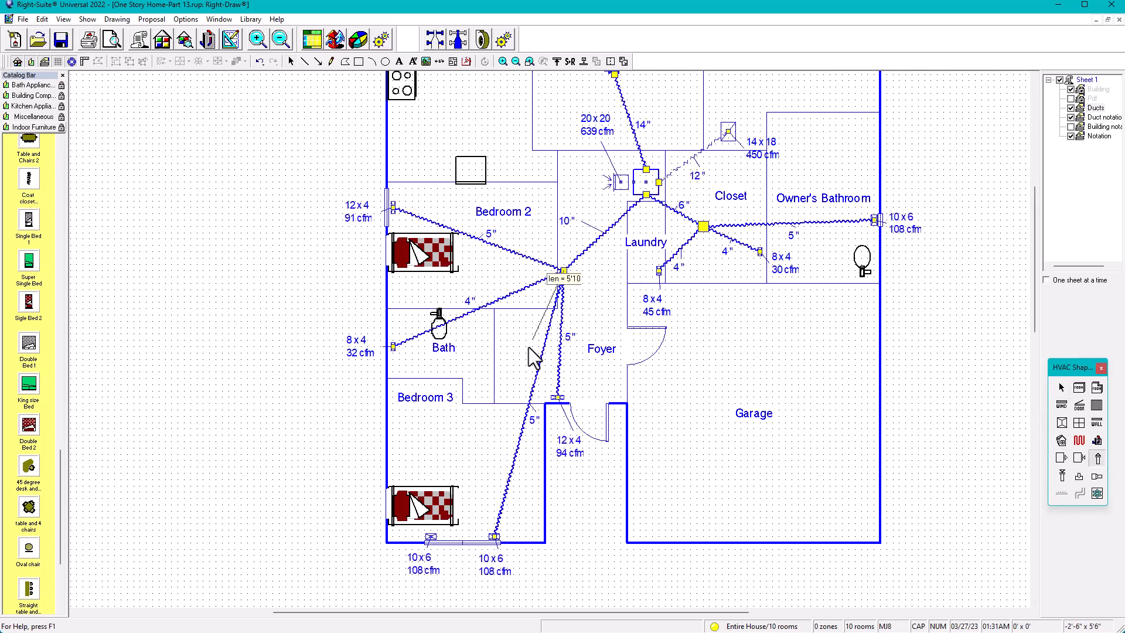
pyautogui.click(431, 536)
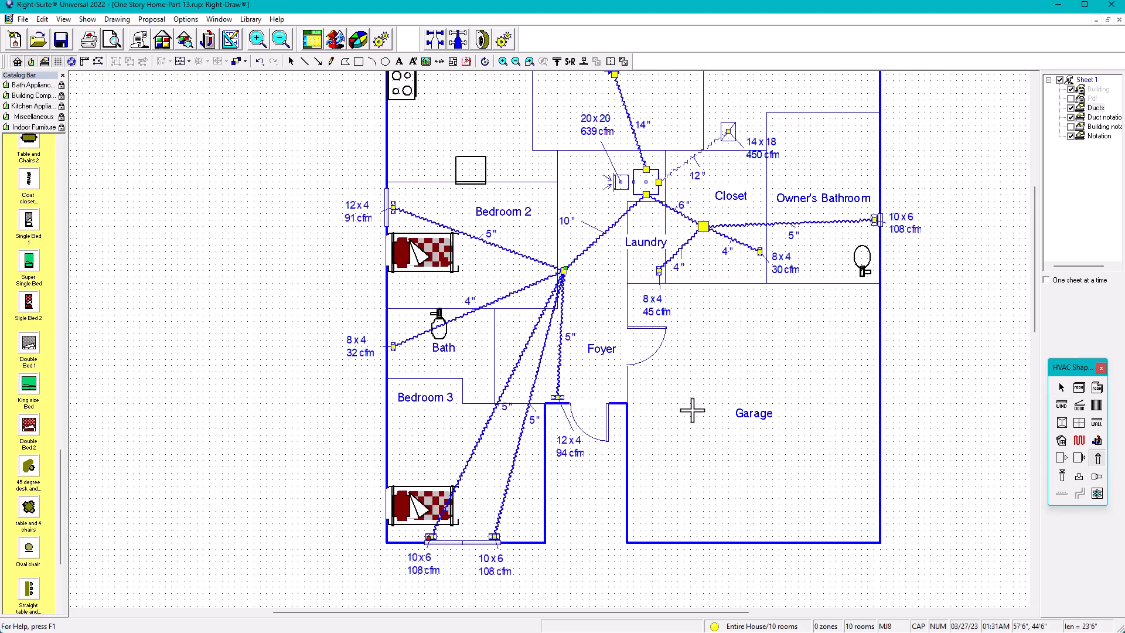
pyautogui.click(1060, 387)
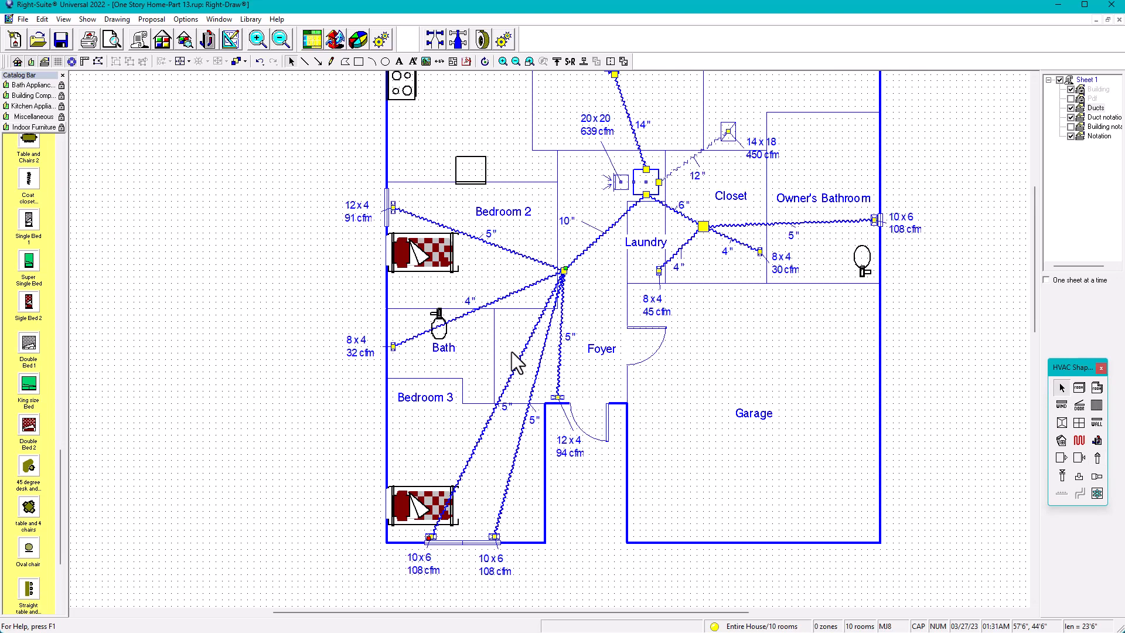
# Step: Nudge the Bedroom 3 bed up along the exterior wall, clear of the window wall registers
pyautogui.scroll(2, 474, 448)
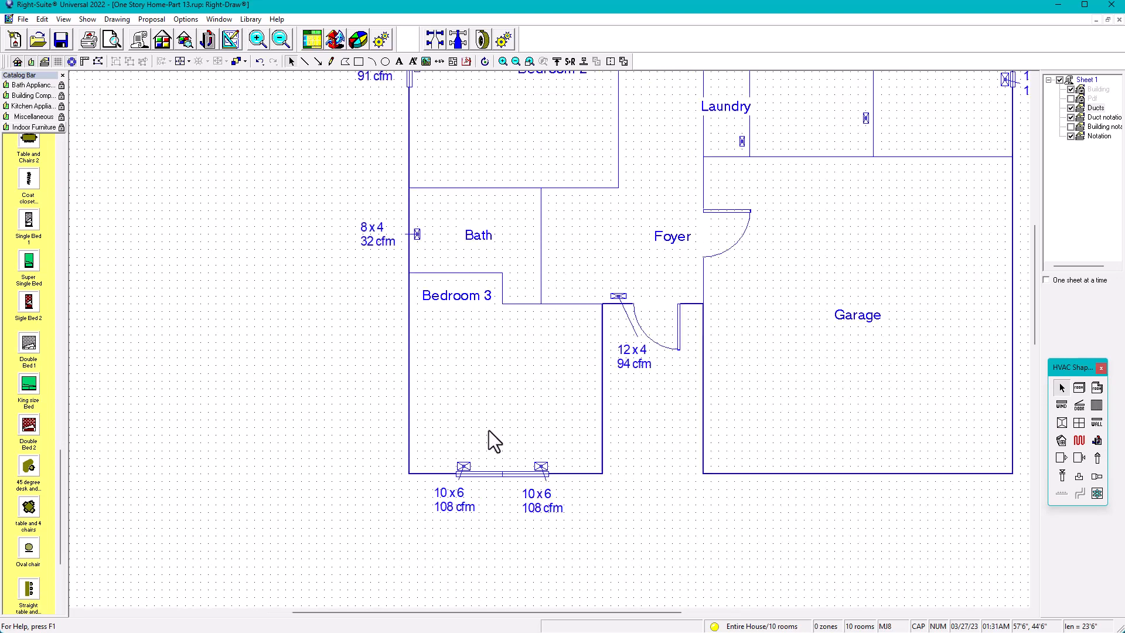
pyautogui.click(456, 426)
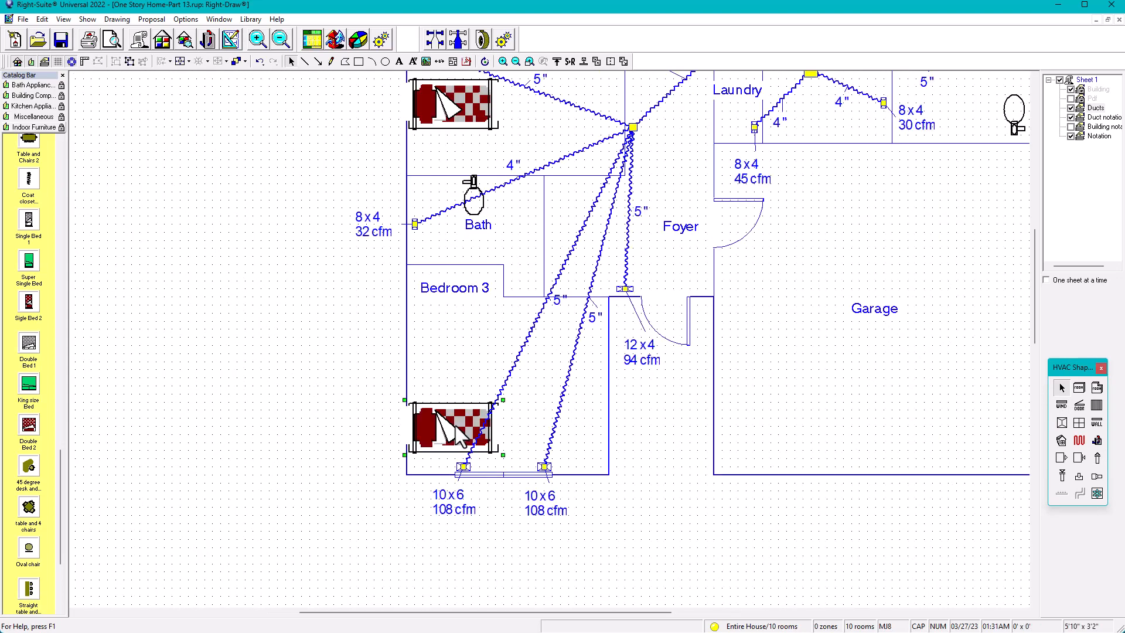
pyautogui.press('Up')
pyautogui.press('Up')
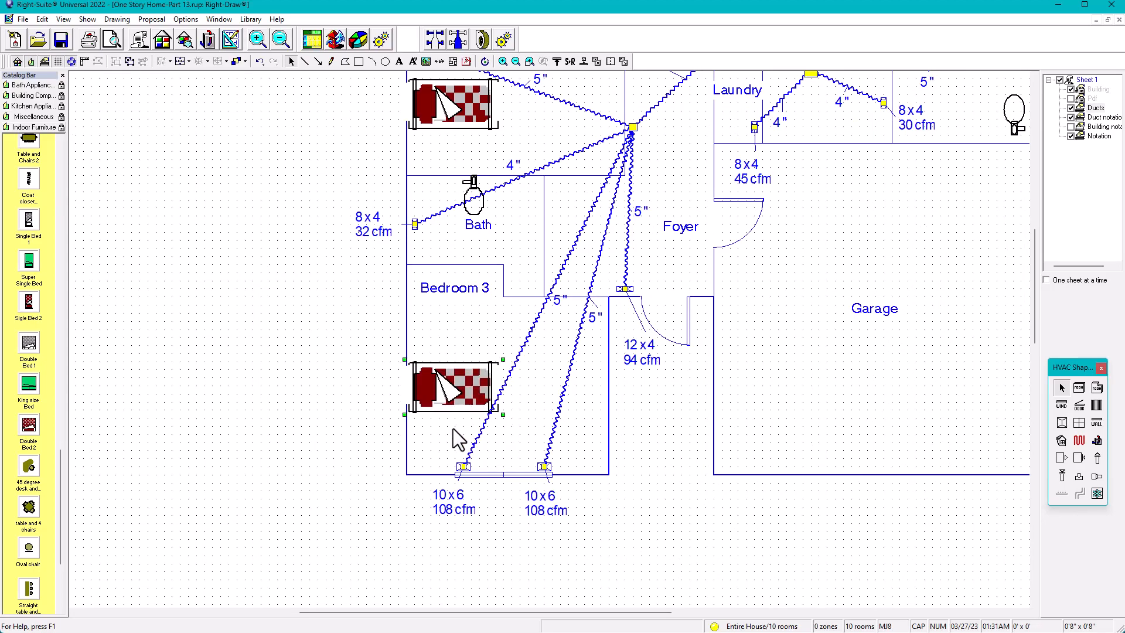
pyautogui.click(302, 439)
pyautogui.scroll(-1, 455, 334)
pyautogui.scroll(-2, 511, 307)
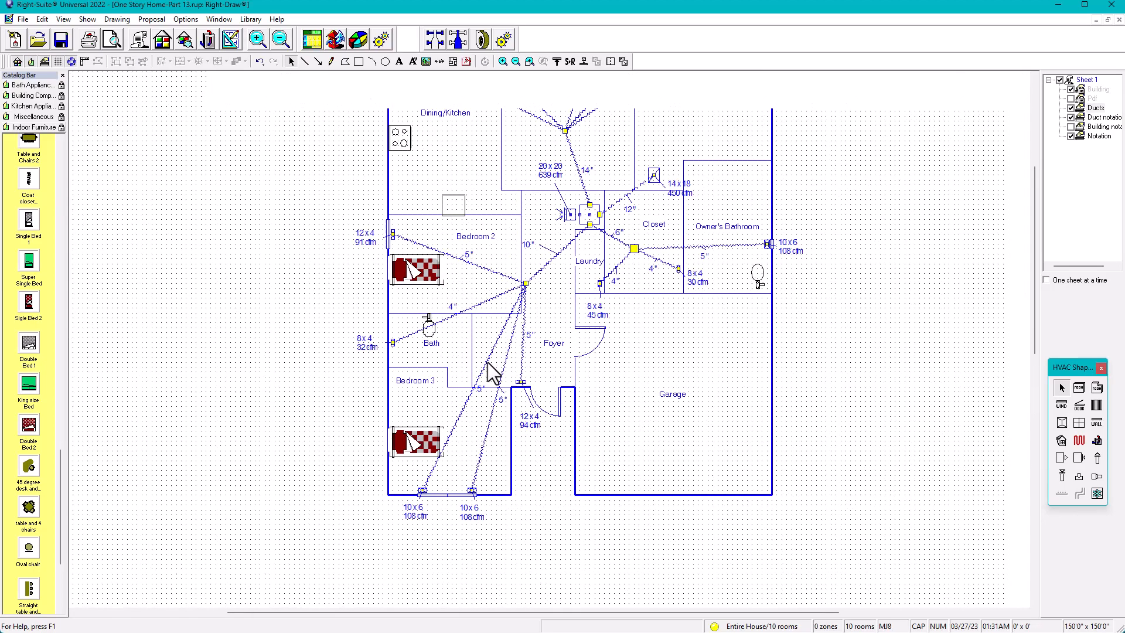
pyautogui.moveTo(502, 366); pyautogui.dragTo(467, 438, button='middle')
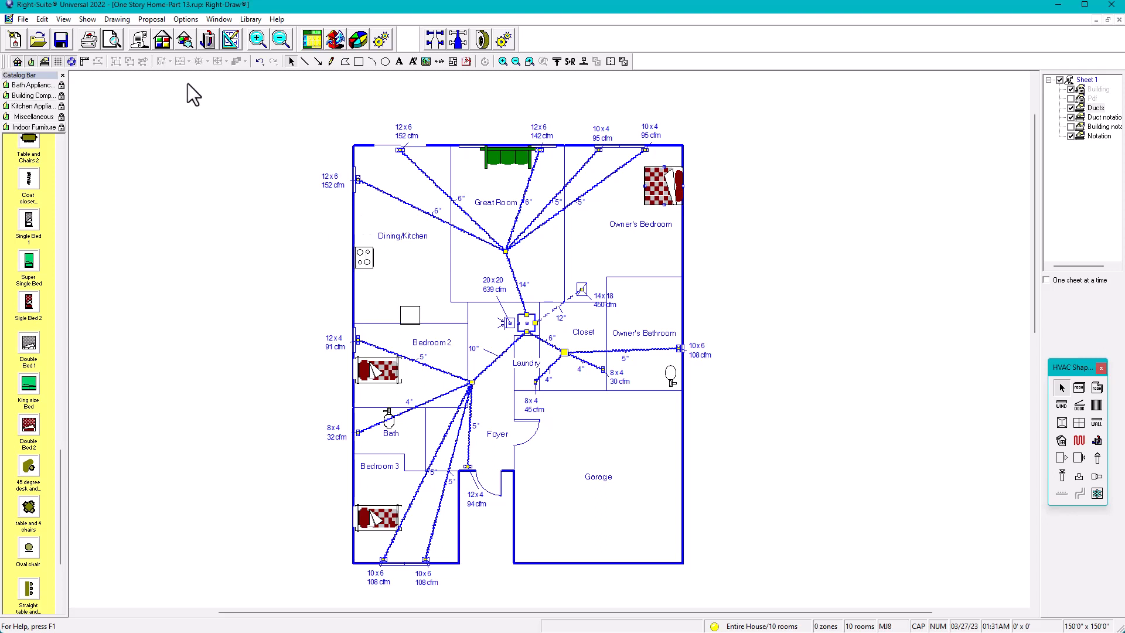
pyautogui.click(141, 41)
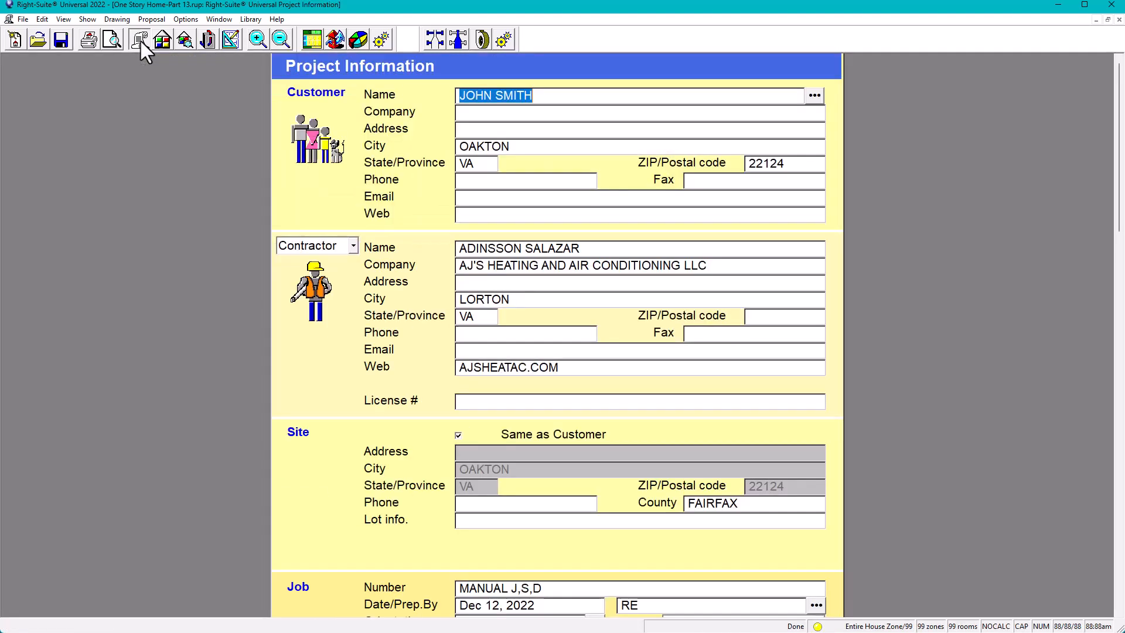
pyautogui.click(106, 40)
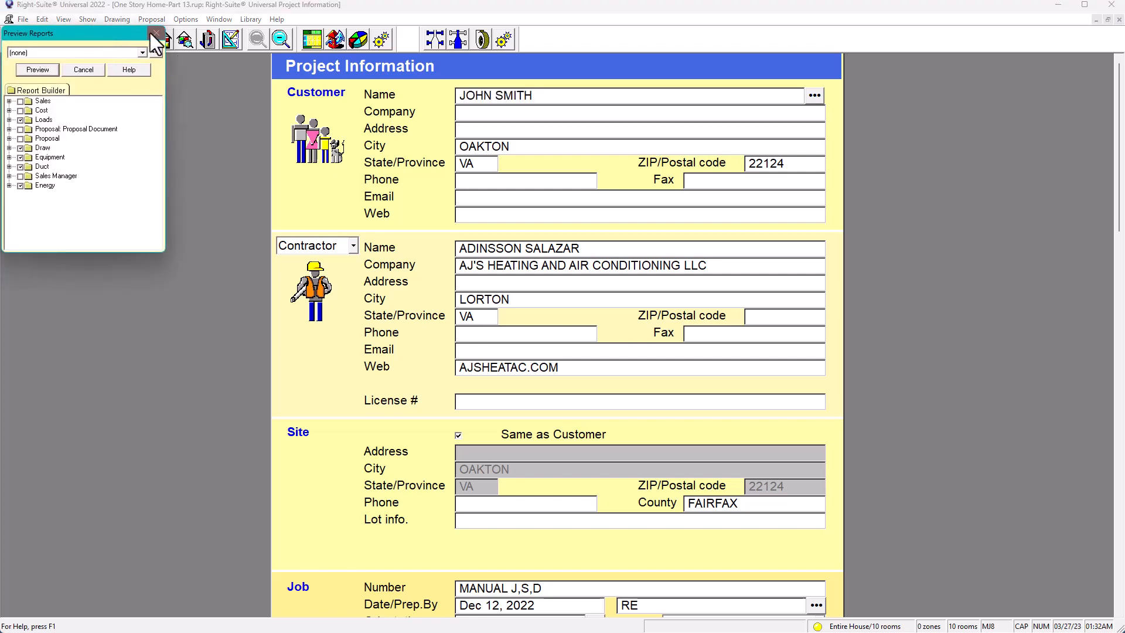
pyautogui.click(154, 33)
pyautogui.click(183, 41)
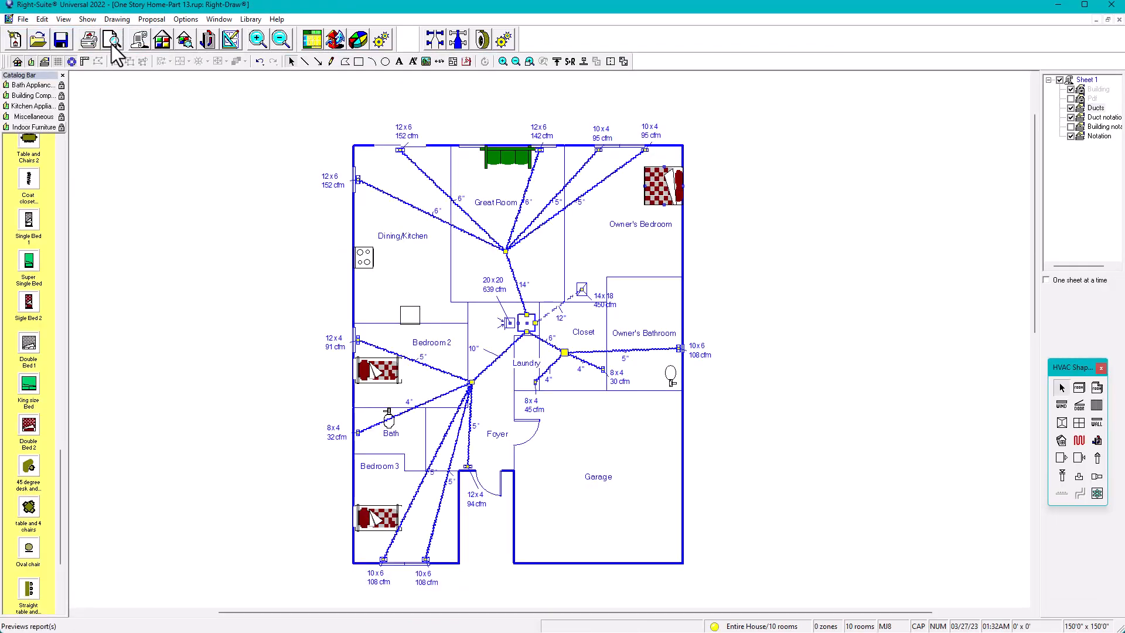
# Step: Exclude the Loads, Draw, Equipment and Energy reports from the preview selection, preview only the Duct reports, and close the preview
pyautogui.click(111, 41)
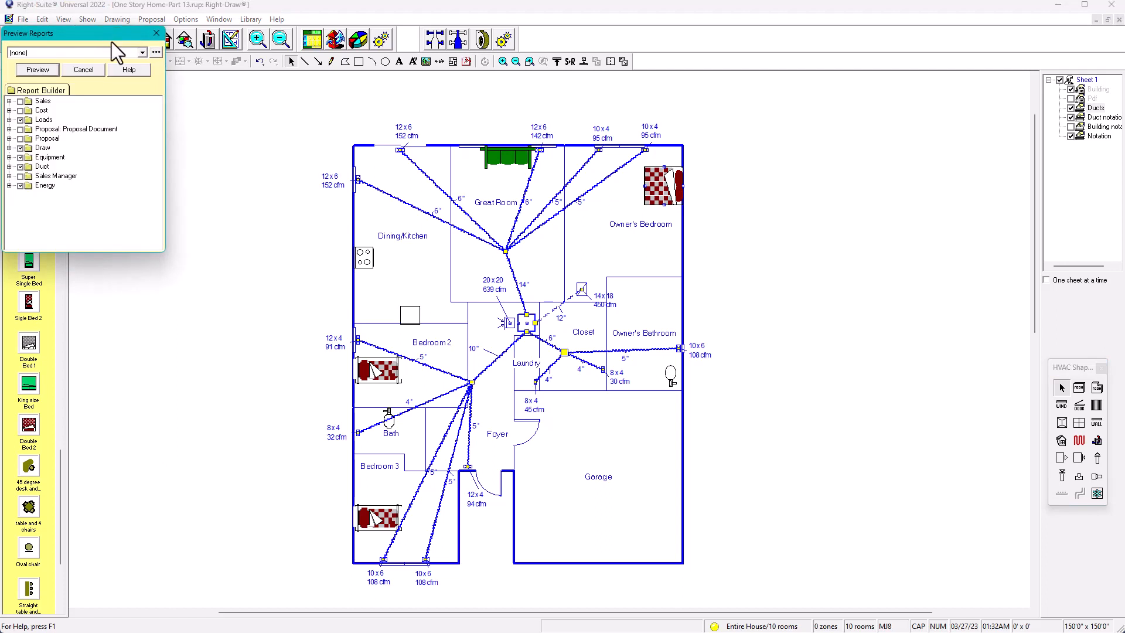
pyautogui.click(20, 121)
pyautogui.click(20, 148)
pyautogui.click(19, 158)
pyautogui.click(20, 186)
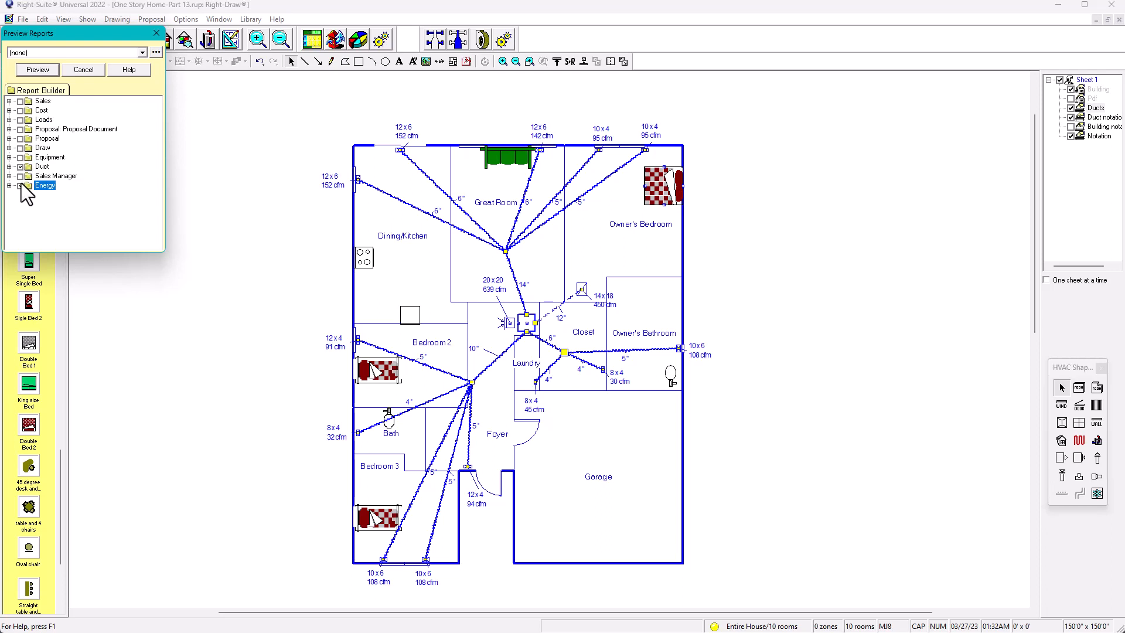
pyautogui.click(37, 70)
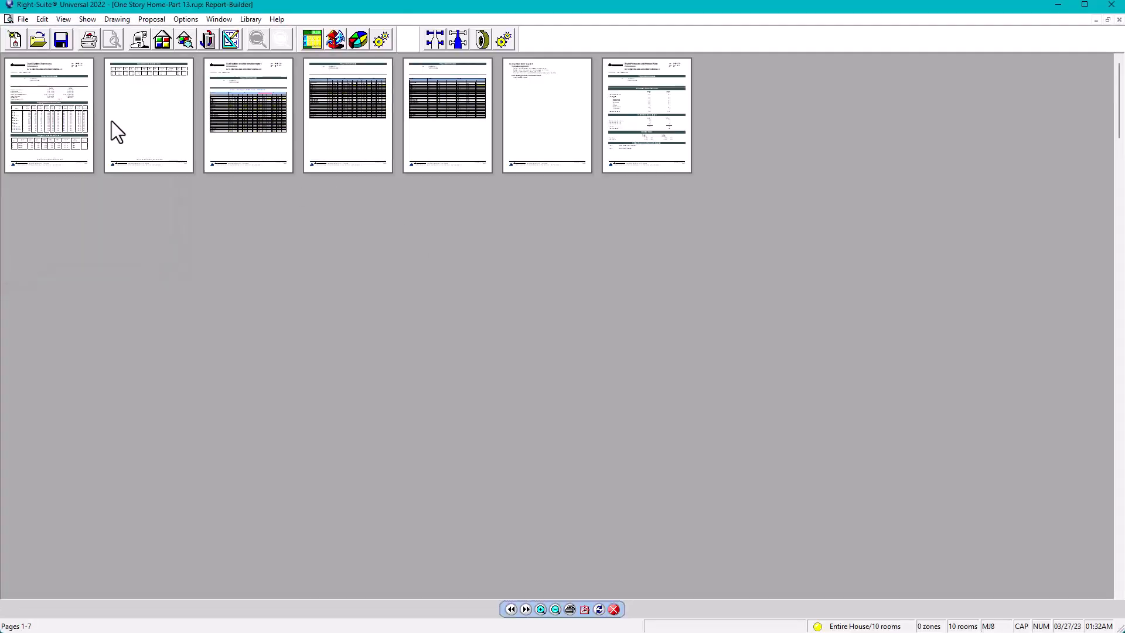
pyautogui.click(614, 609)
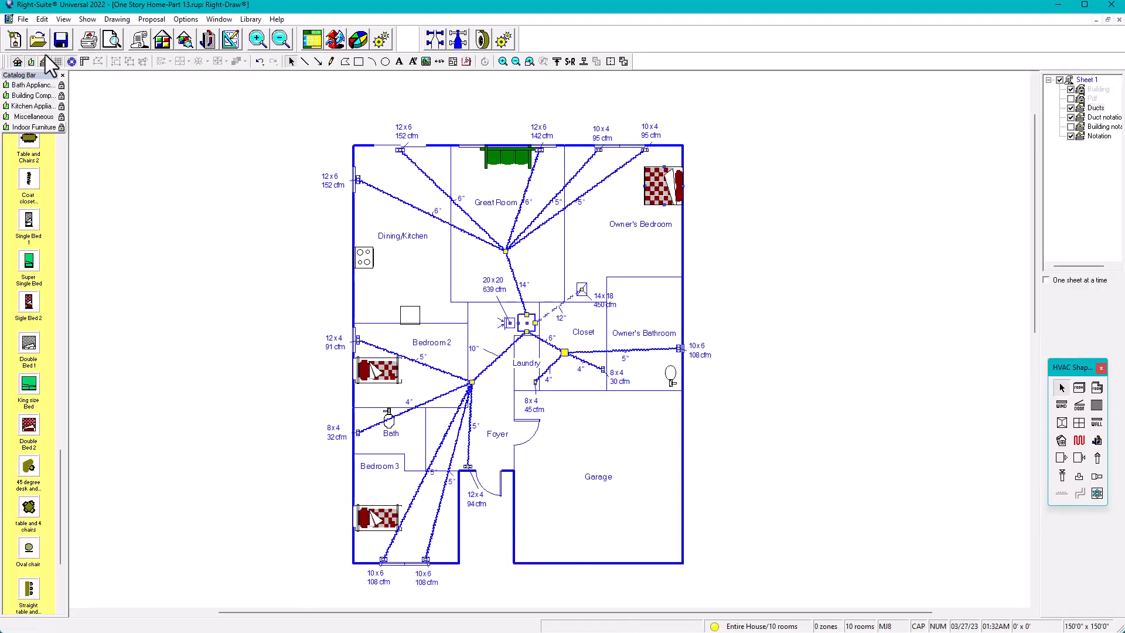
# Step: Reopen the report preview selection and exclude the Duct reports: System Summary, Multi Orientation, and Static Pressure and Friction Rate
pyautogui.click(107, 40)
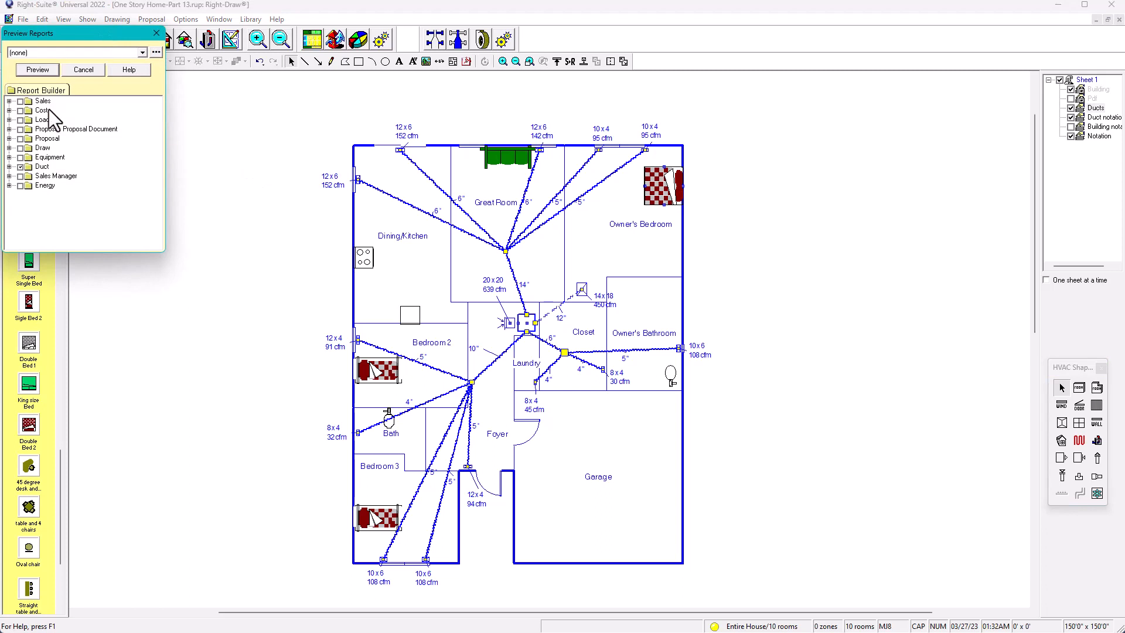
pyautogui.click(22, 166)
pyautogui.click(9, 166)
pyautogui.click(32, 195)
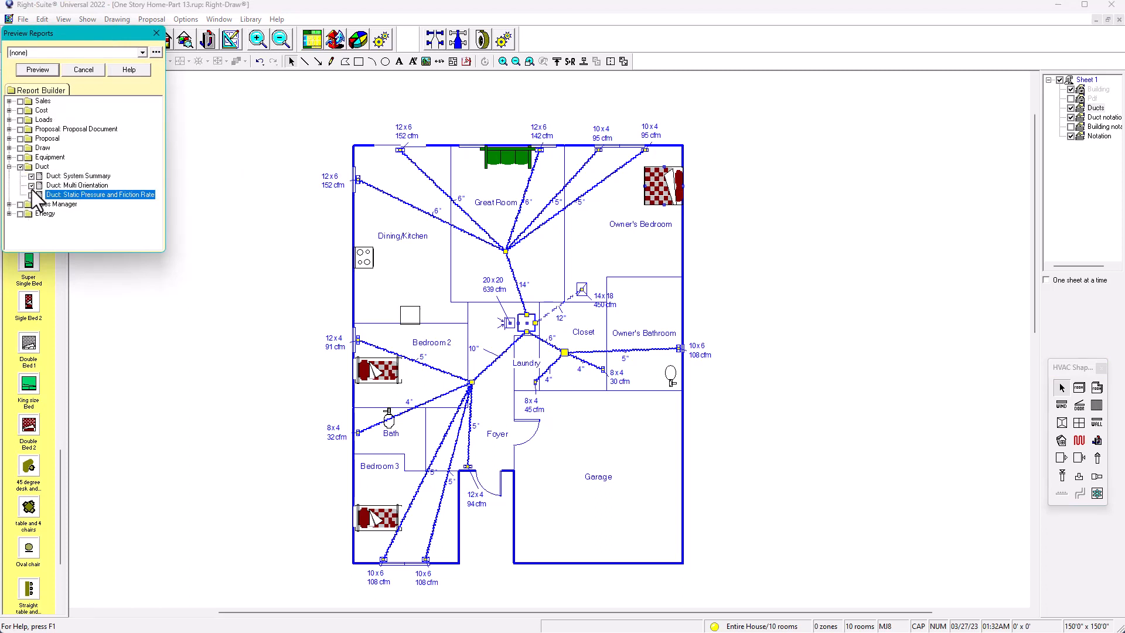
pyautogui.click(32, 185)
pyautogui.click(32, 175)
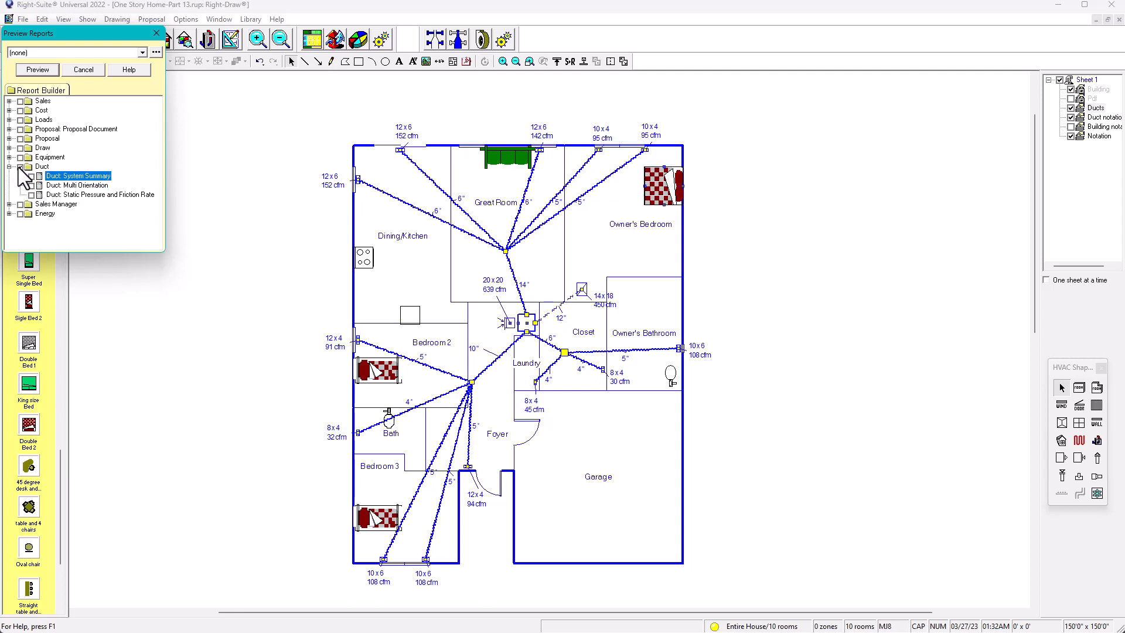
pyautogui.click(19, 167)
pyautogui.click(9, 167)
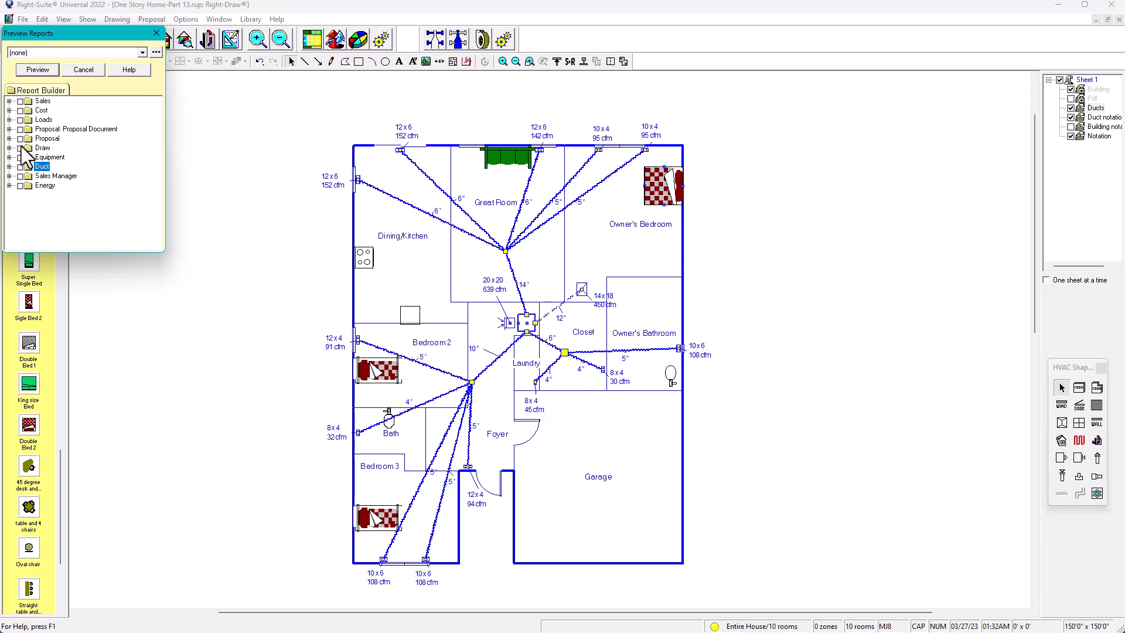
# Step: Include the Draw report, preview Sheet 1 scaled to fit with the default layers, enlarge the page, and close the preview
pyautogui.click(21, 148)
pyautogui.click(40, 71)
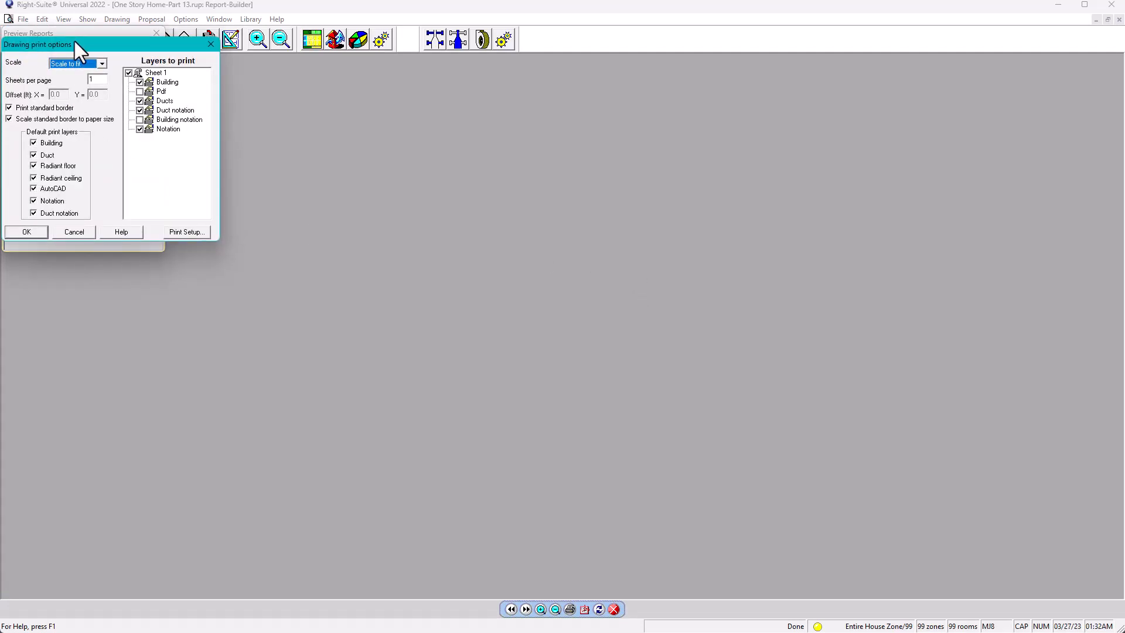
pyautogui.click(37, 232)
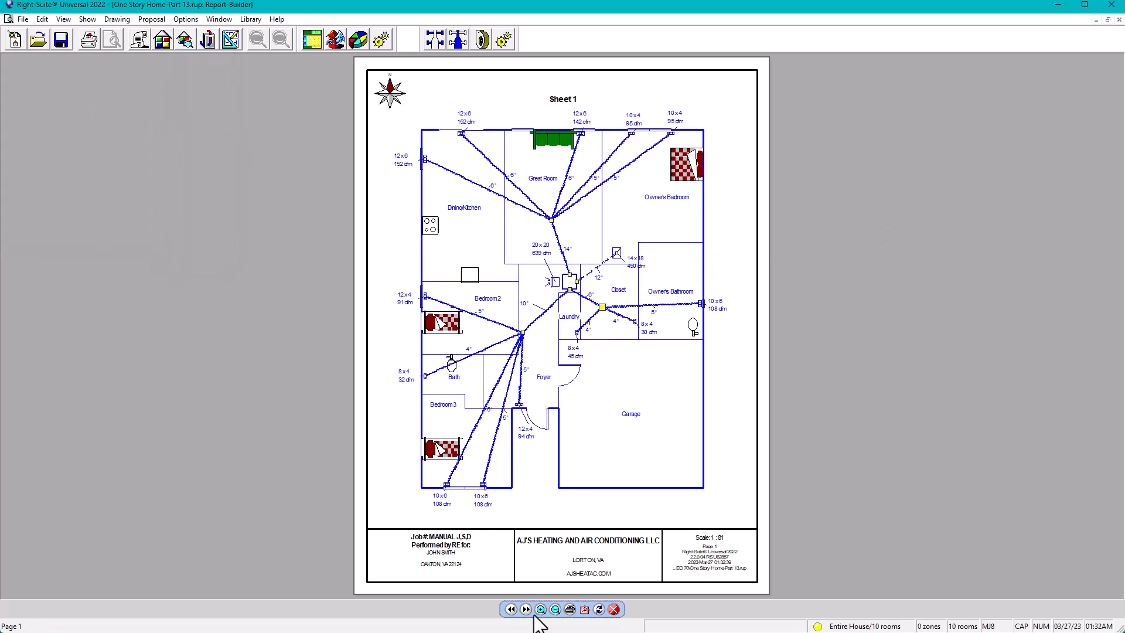
pyautogui.click(540, 609)
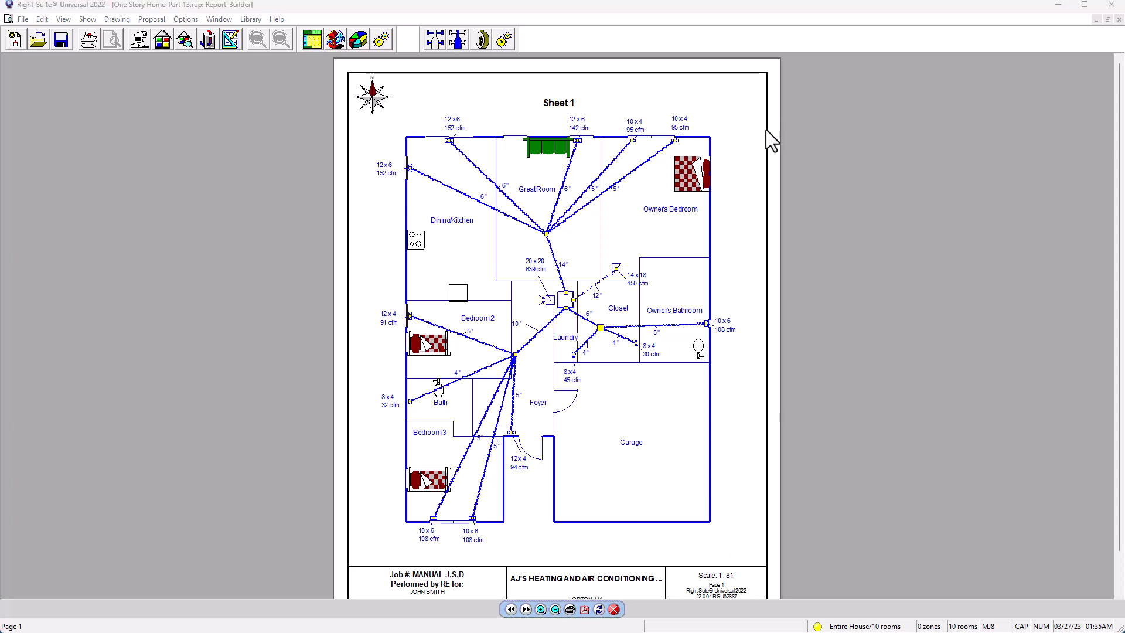
pyautogui.click(613, 609)
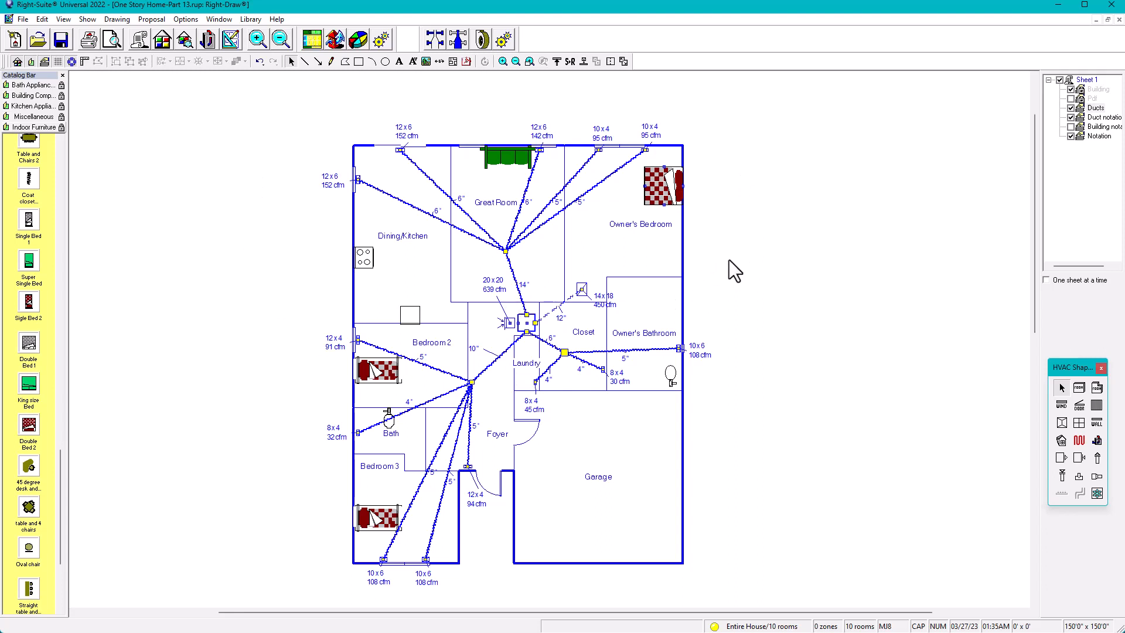
# Step: Look at the report printing selection without printing, and review the Project Information form from the customer details to the location data
pyautogui.click(91, 38)
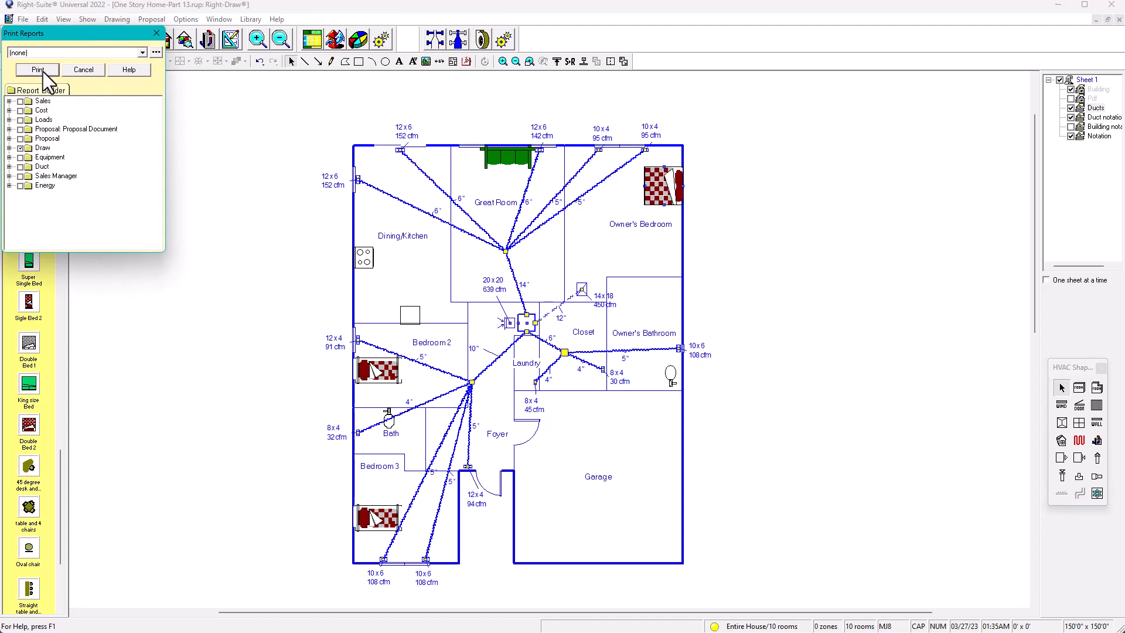
pyautogui.click(157, 33)
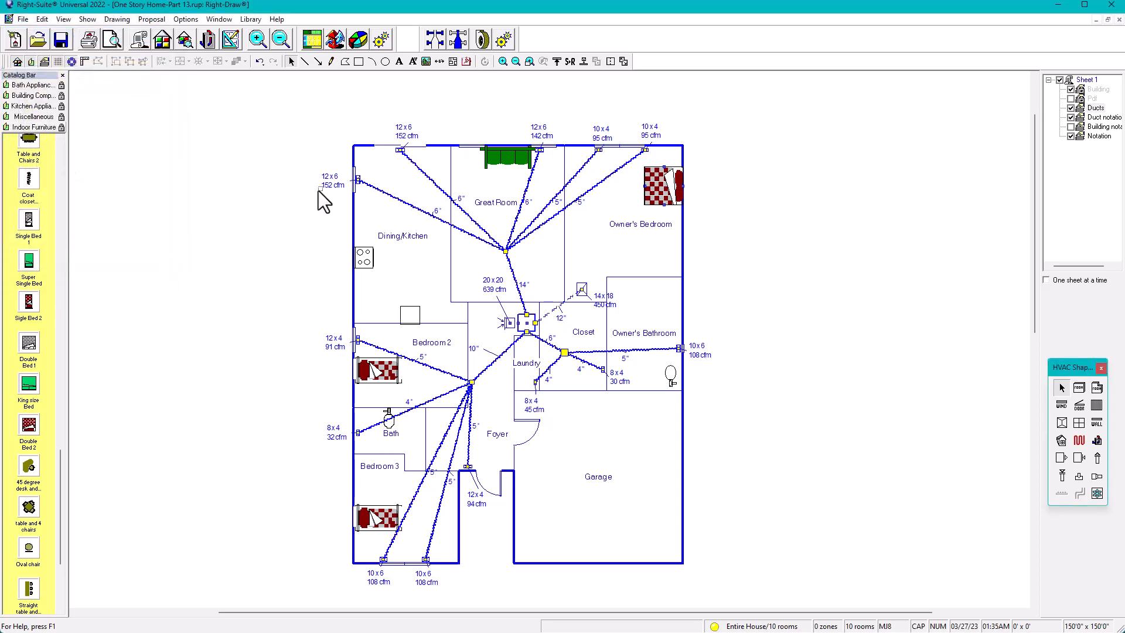
pyautogui.click(158, 41)
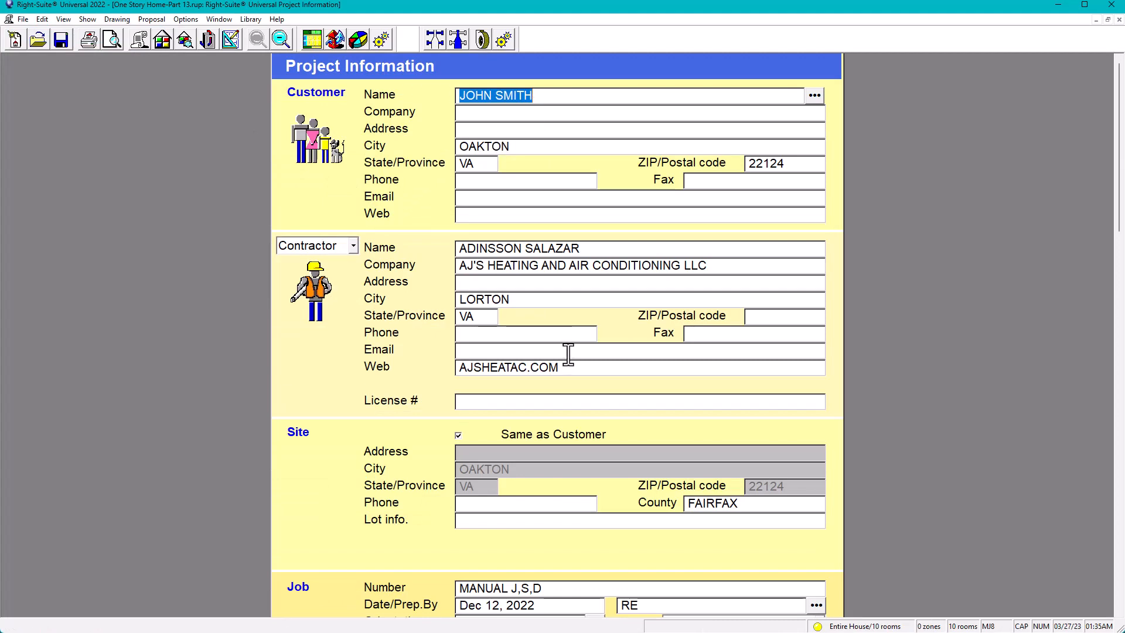
pyautogui.scroll(-6, 567, 352)
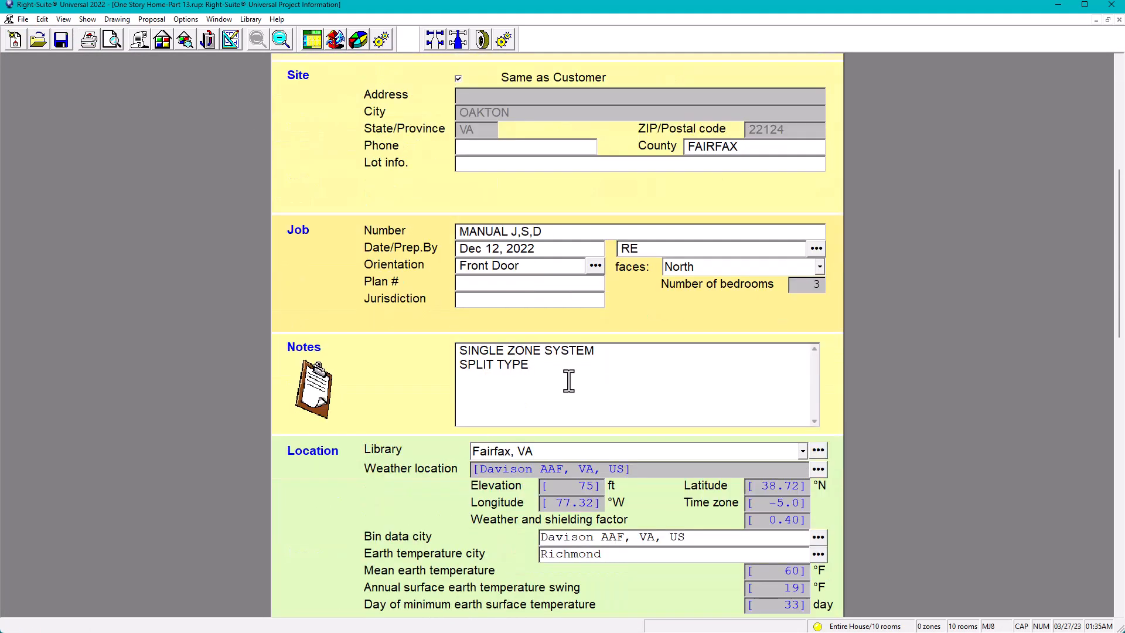
pyautogui.scroll(5, 520, 342)
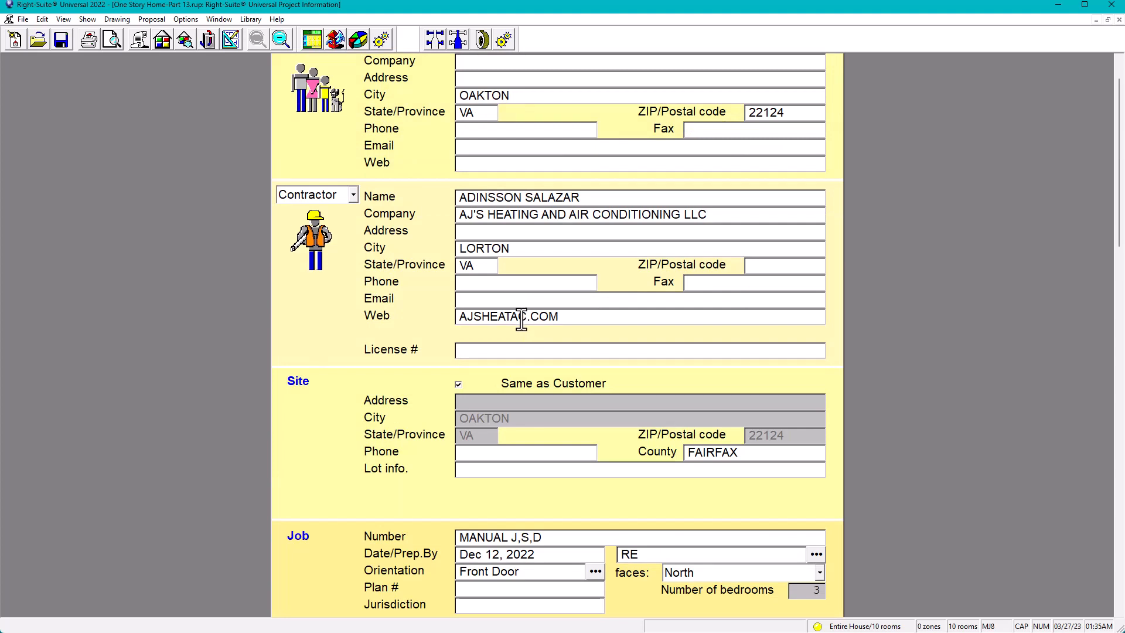
# Step: Return to the floor plan drawing and view the AED glazing load graph for the entire house
pyautogui.click(223, 49)
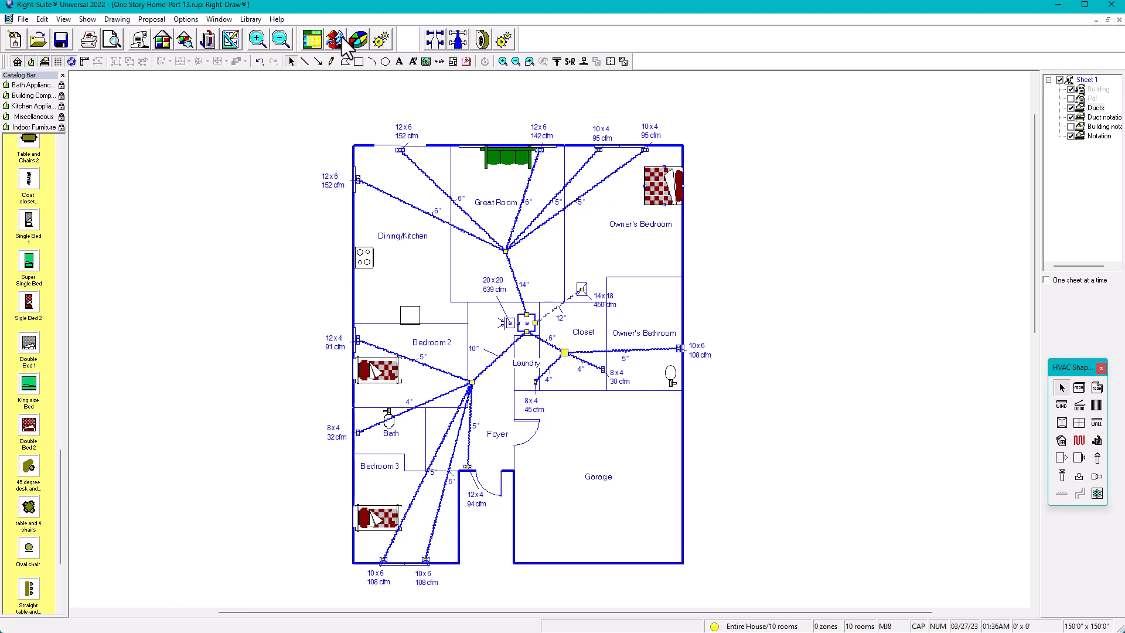
pyautogui.click(357, 40)
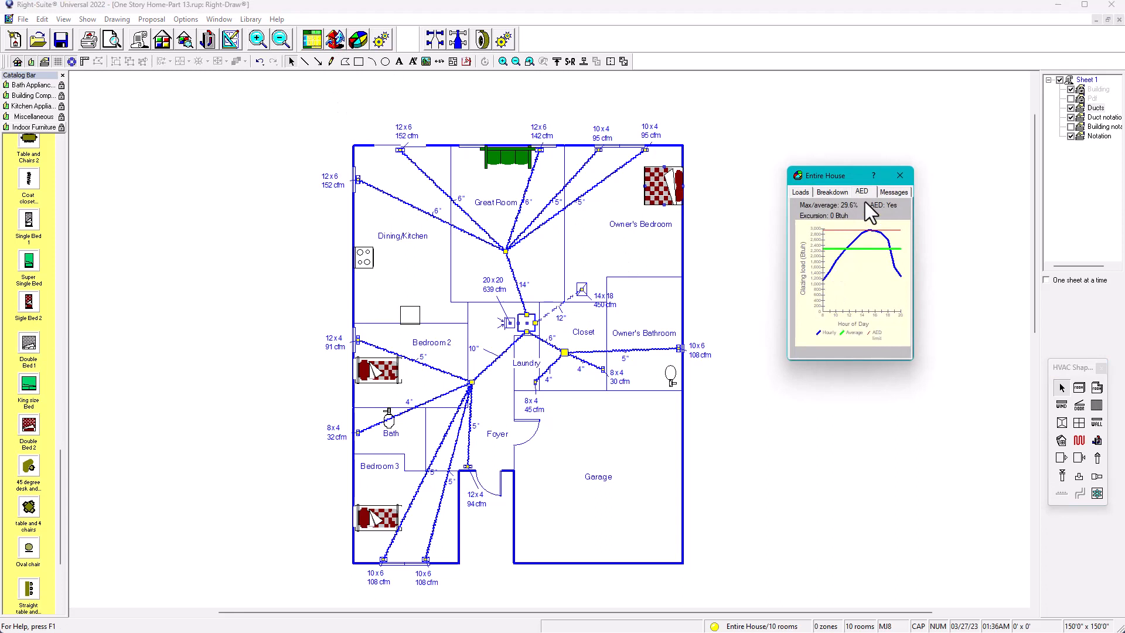
pyautogui.click(900, 175)
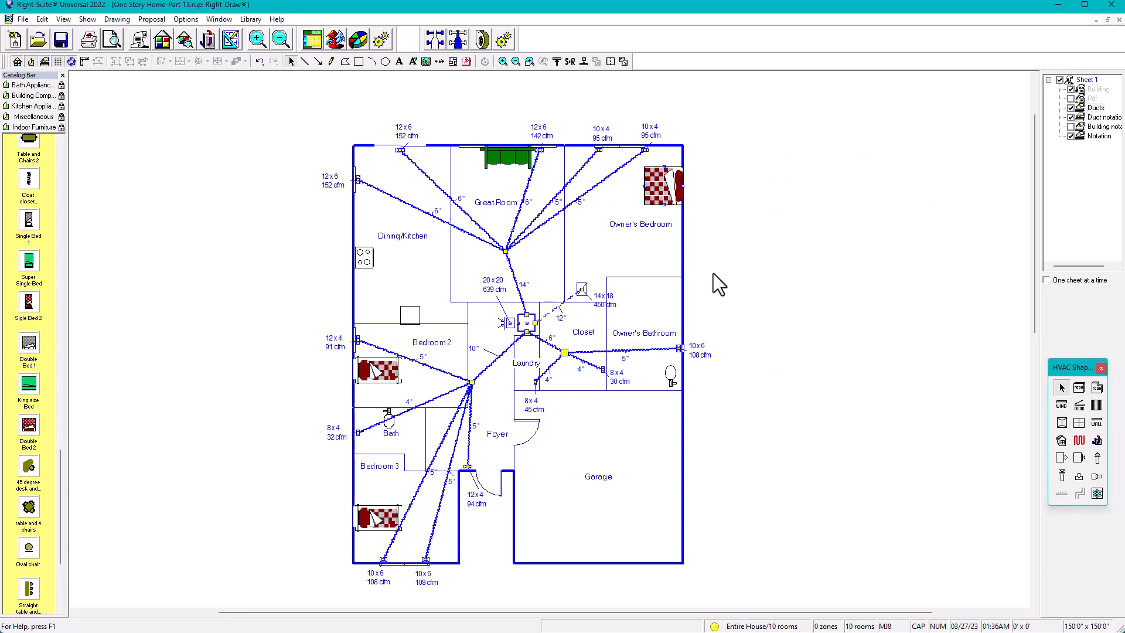